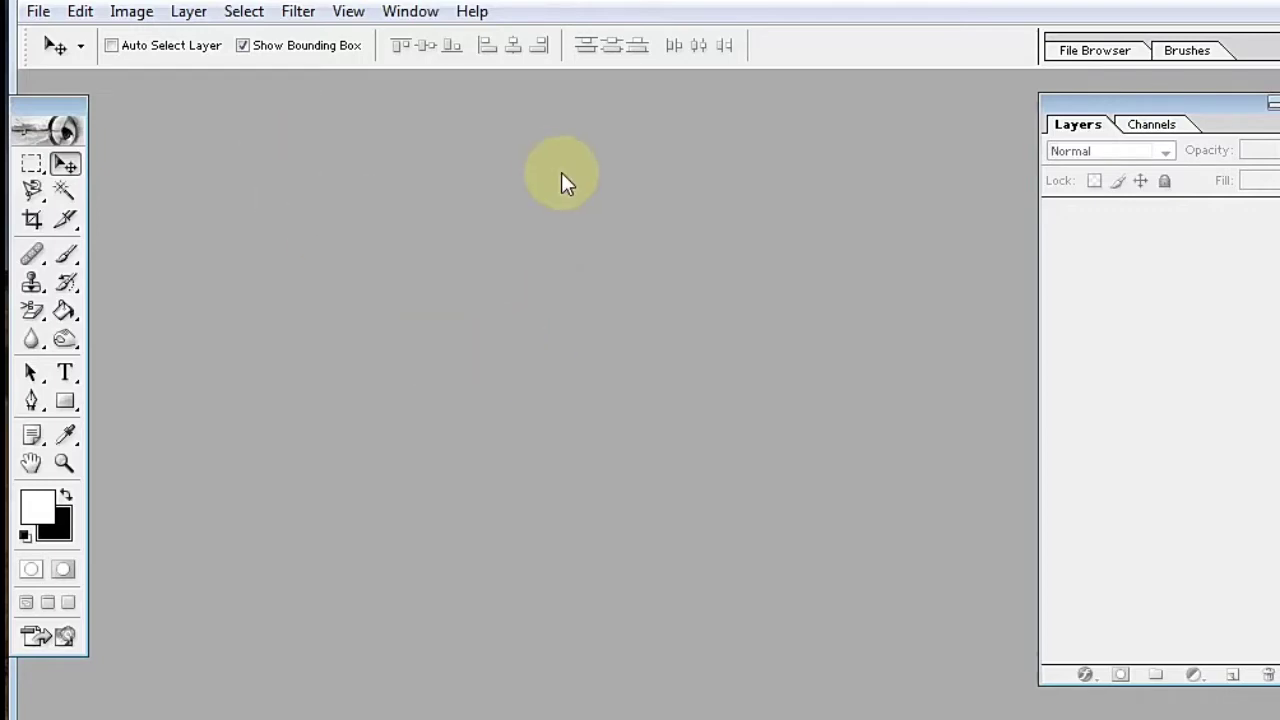
Create a new 796 × 755 pixel document with Contents set to the black Background Color
key("ctrl+n")
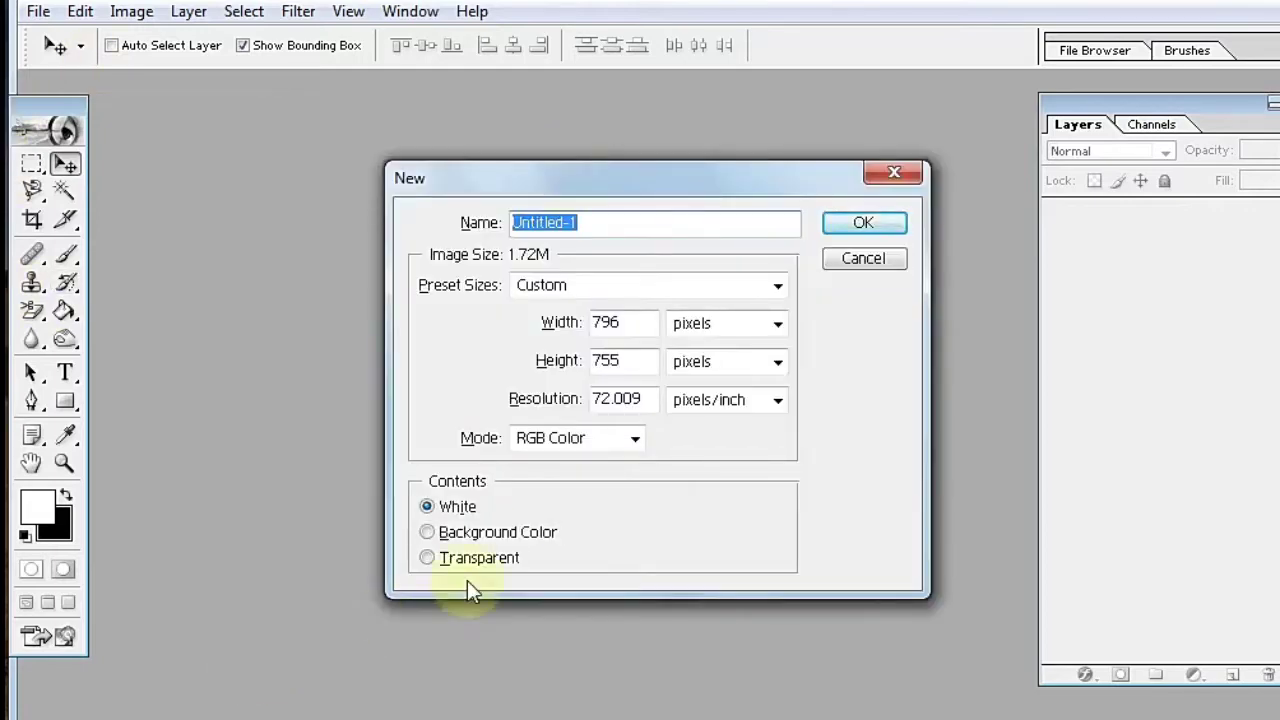
left_click(484, 534)
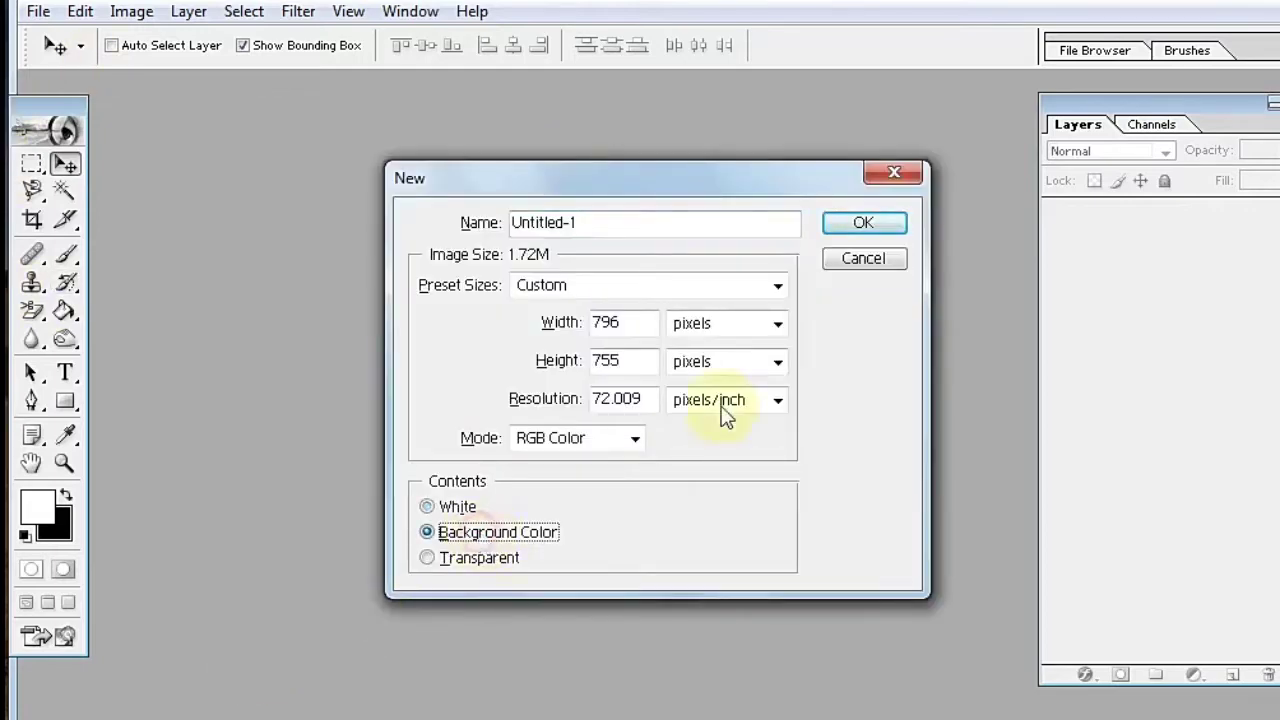
left_click(847, 226)
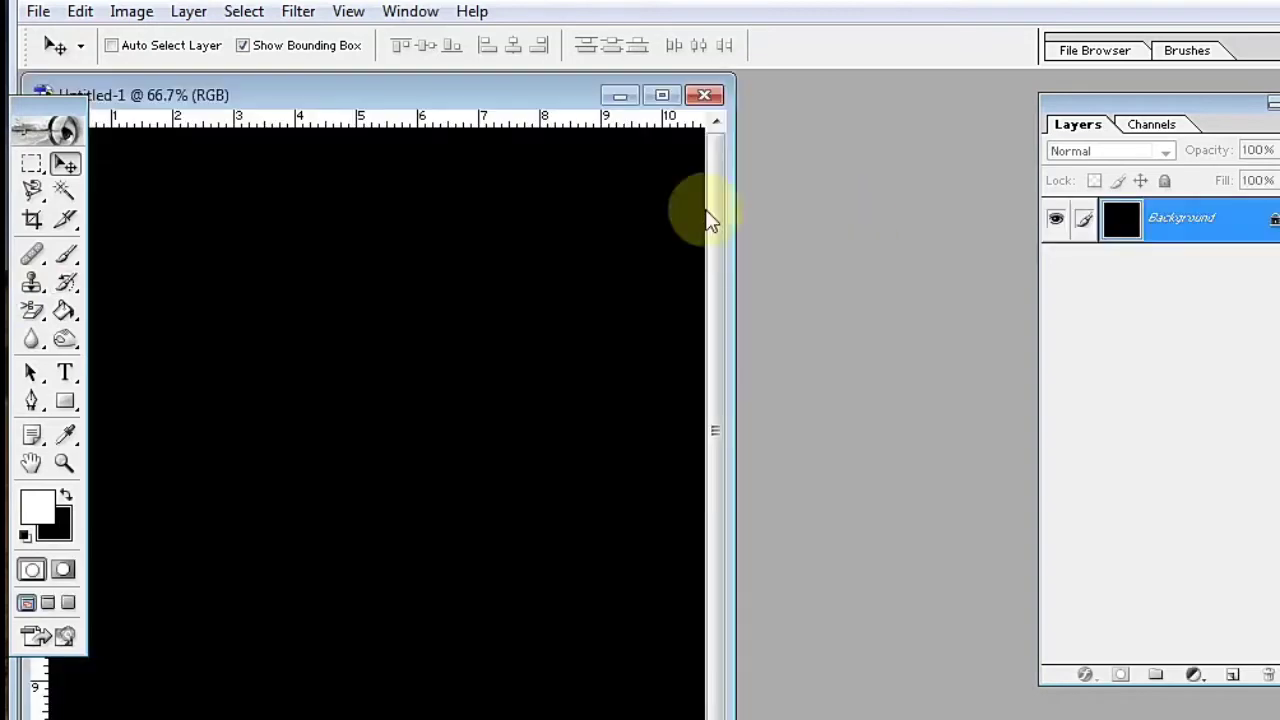
Move the Untitled-1 window to the centre of the workspace
left_click_drag(540, 100, 753, 86)
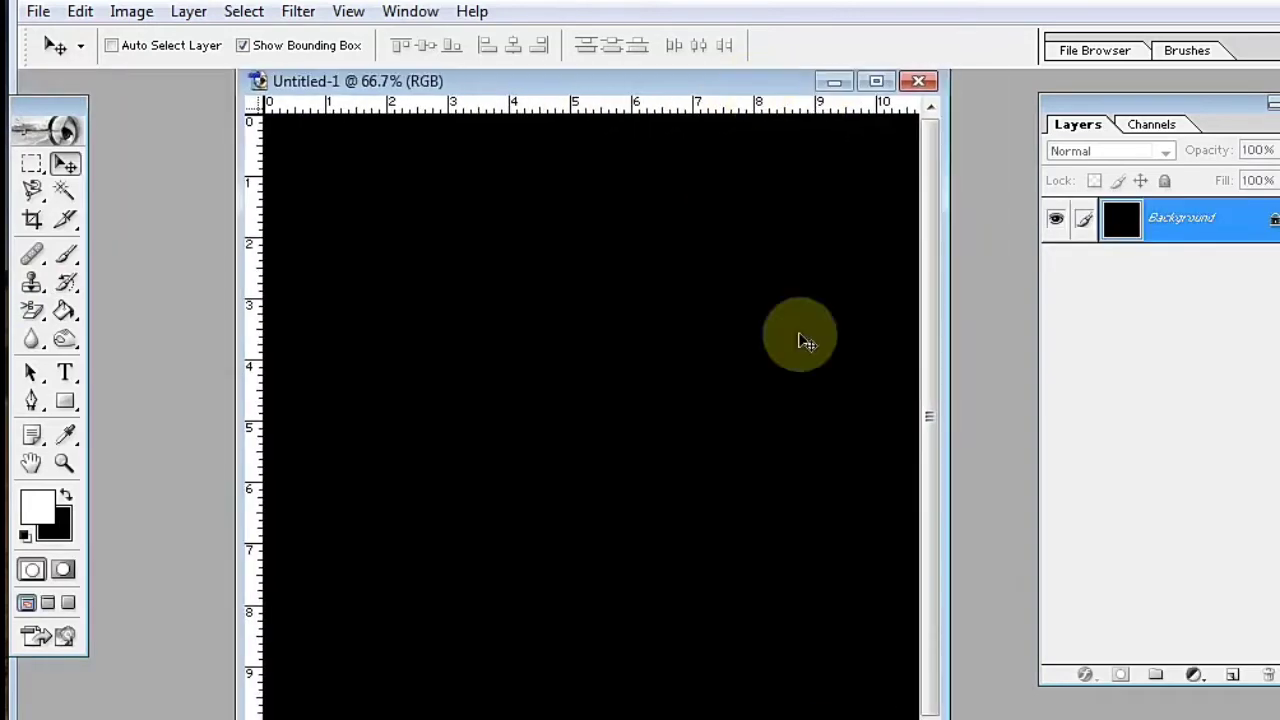
left_click_drag(948, 718, 967, 718)
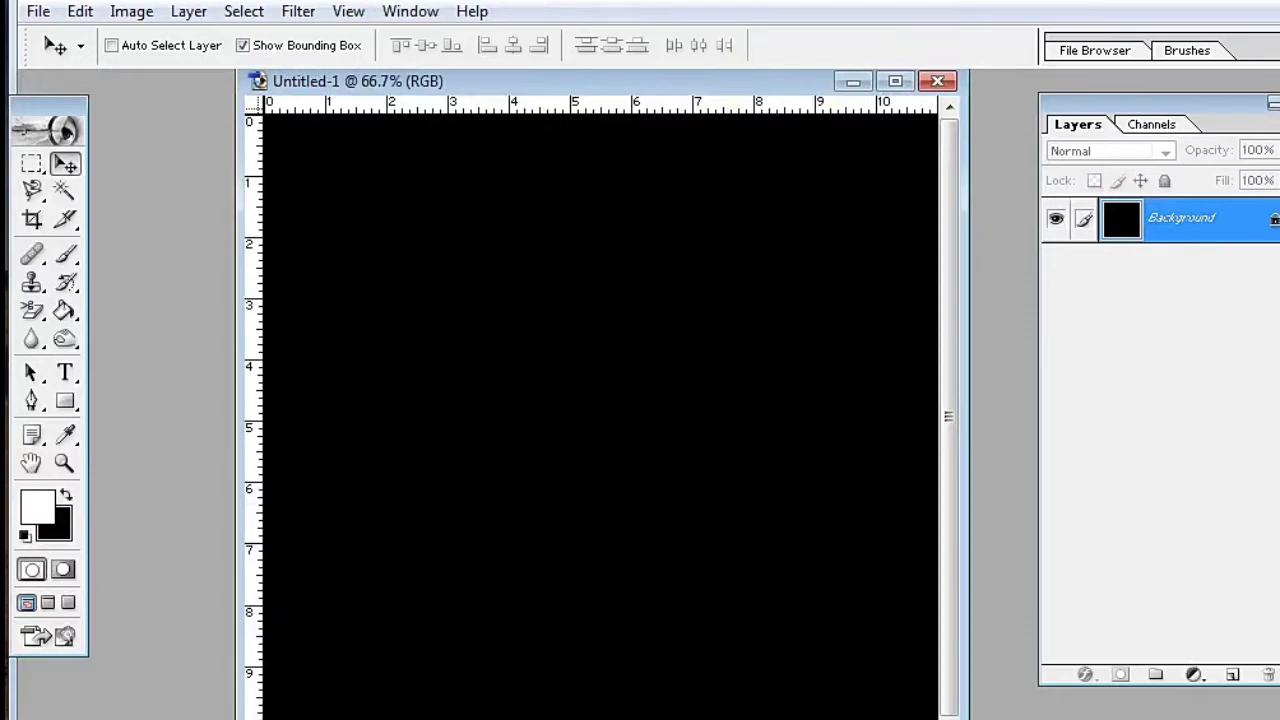
key("ctrl+o")
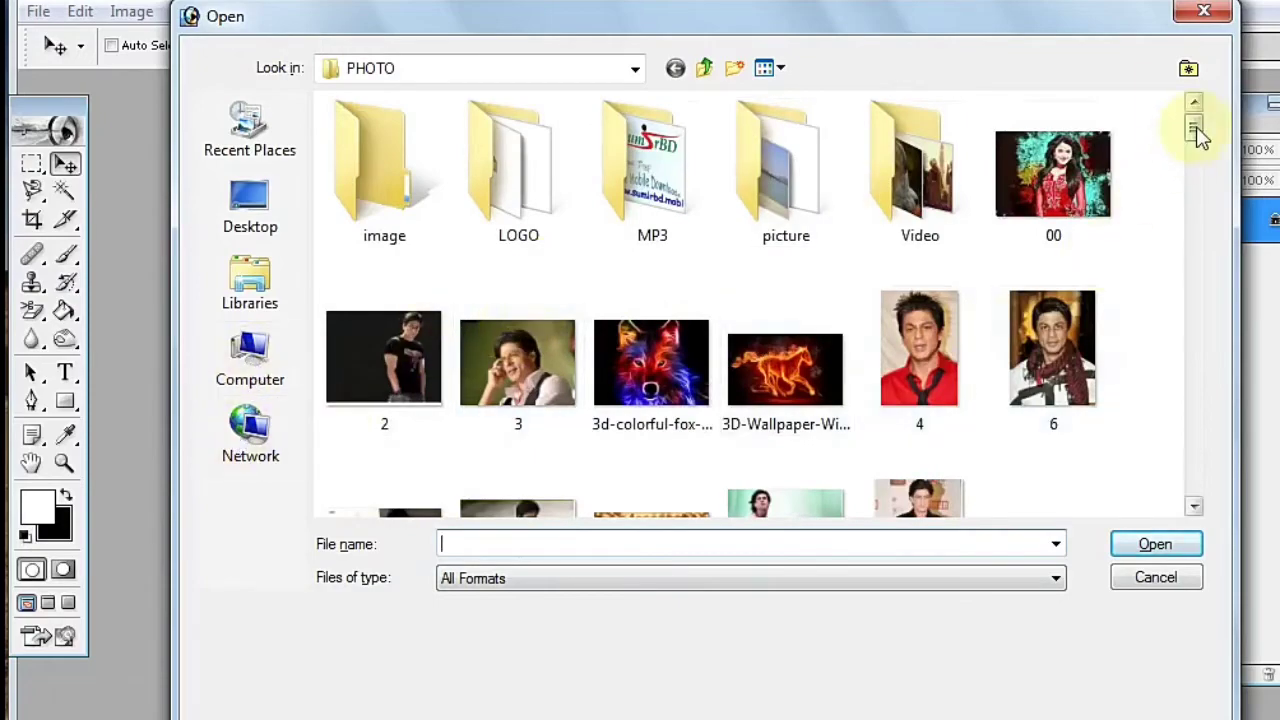
Open image 43, the footballer kicking the ball, from the PHOTO folder
left_click_drag(1194, 126, 1211, 243)
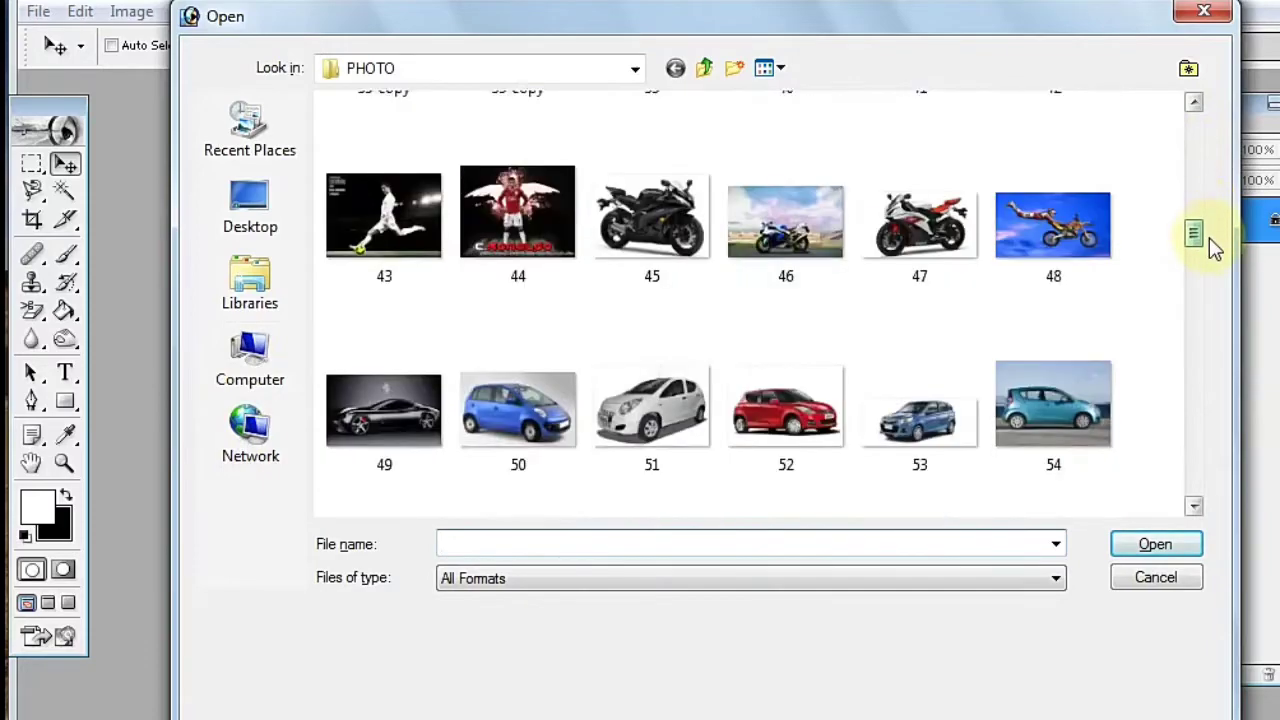
left_click(384, 180)
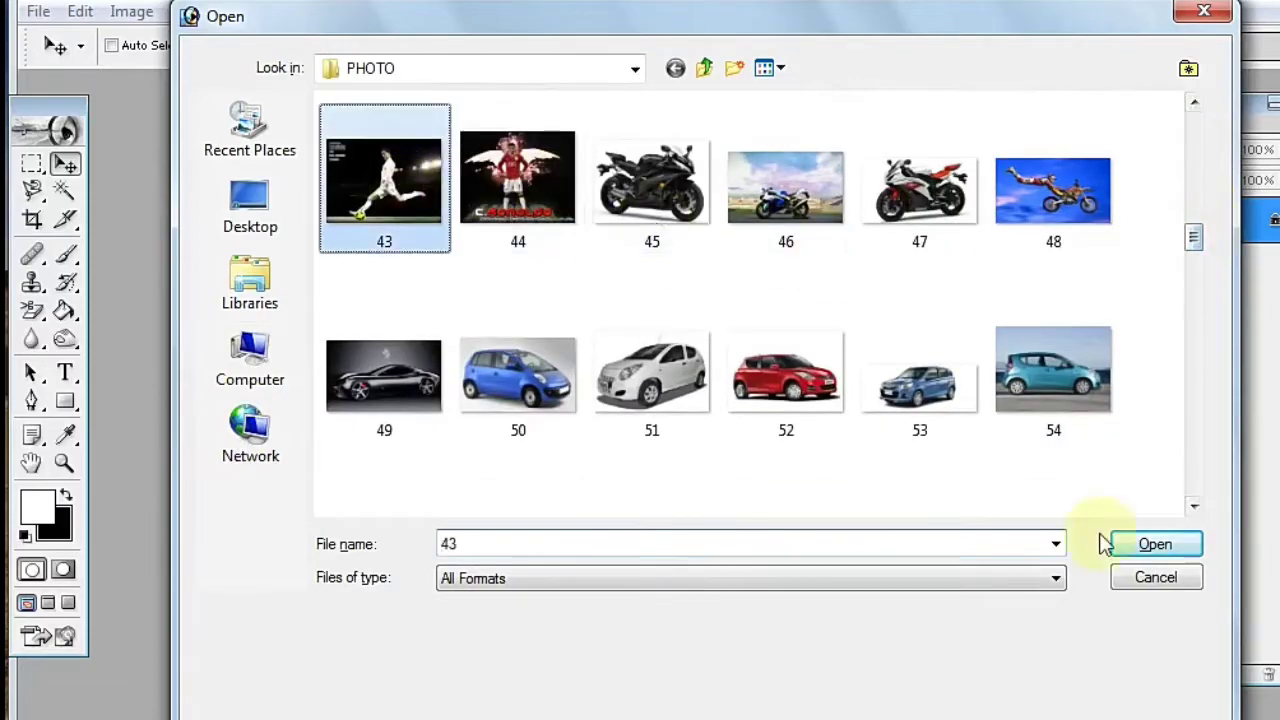
left_click(1155, 543)
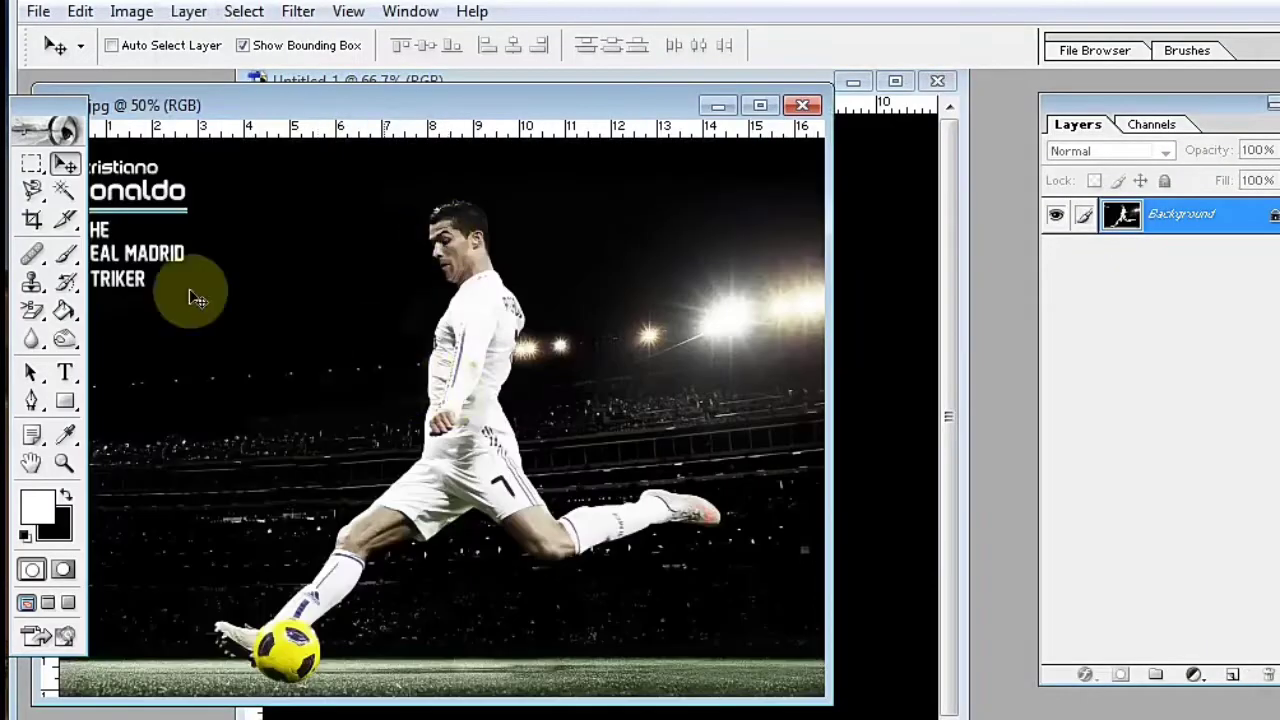
Trace the player and ball with the Magnetic Lasso, restarting once, into a closed selection
left_click(44, 202)
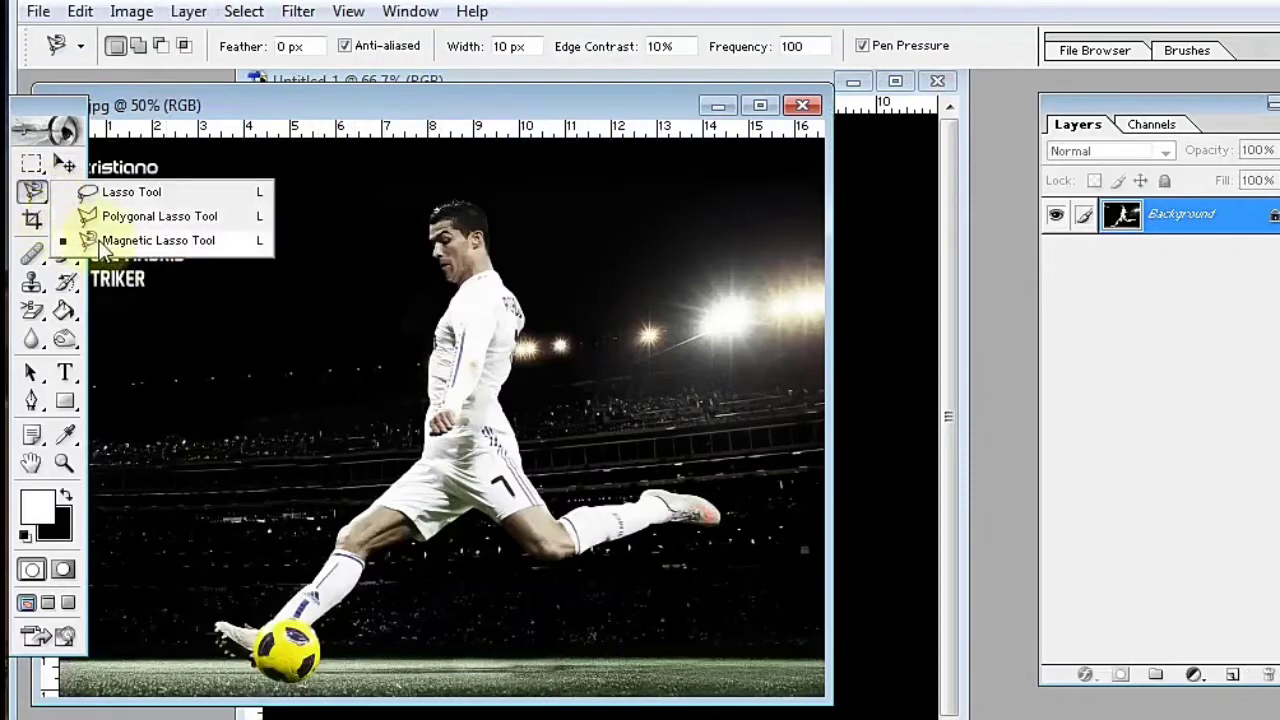
left_click(102, 240)
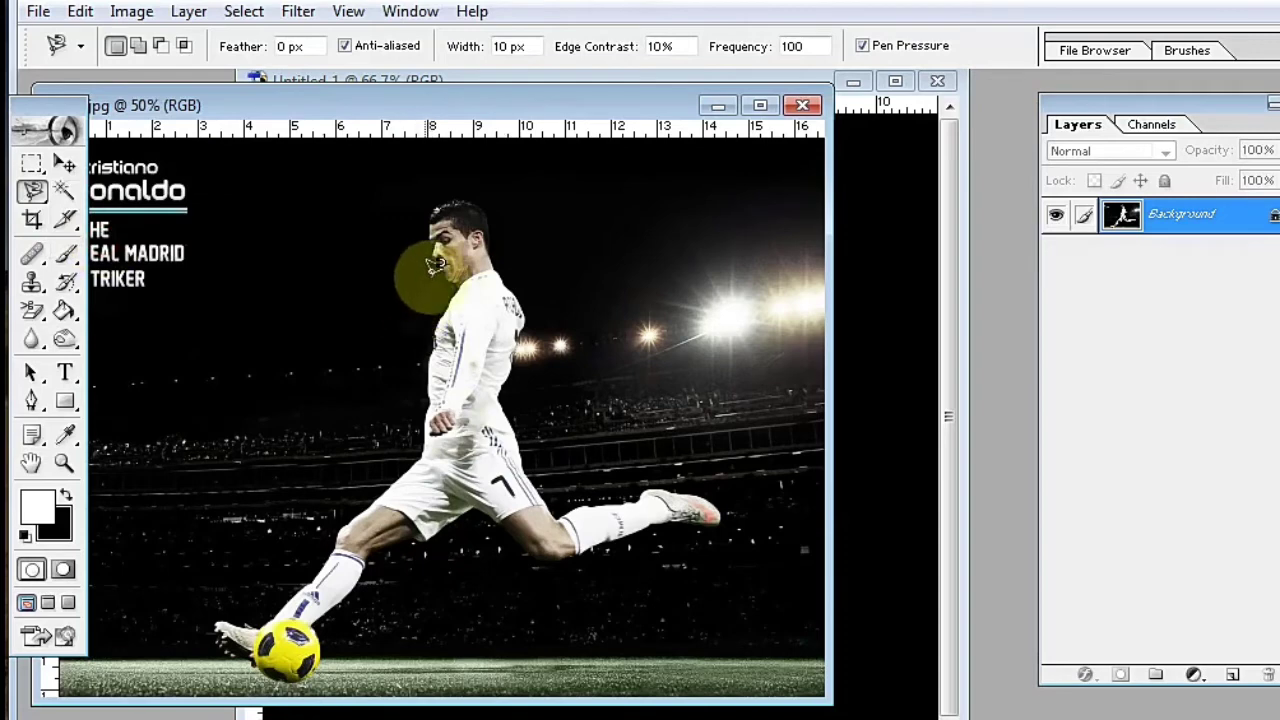
left_click(457, 289)
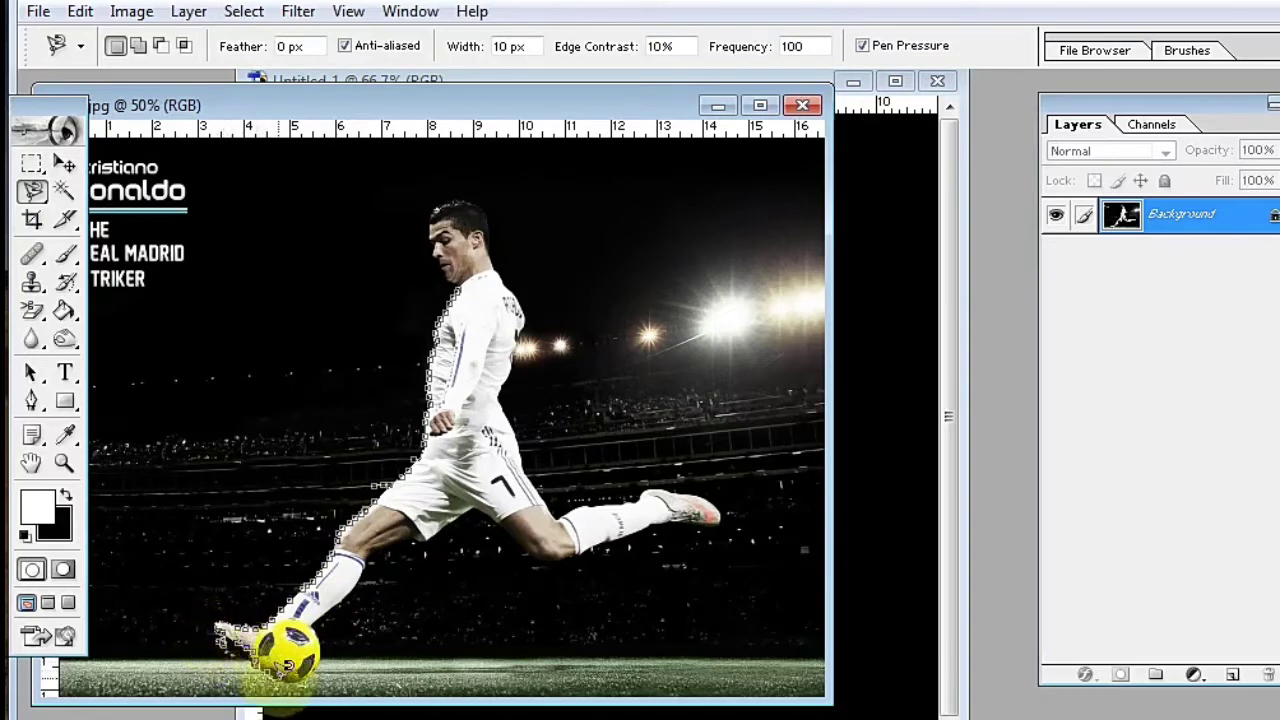
left_click(312, 680)
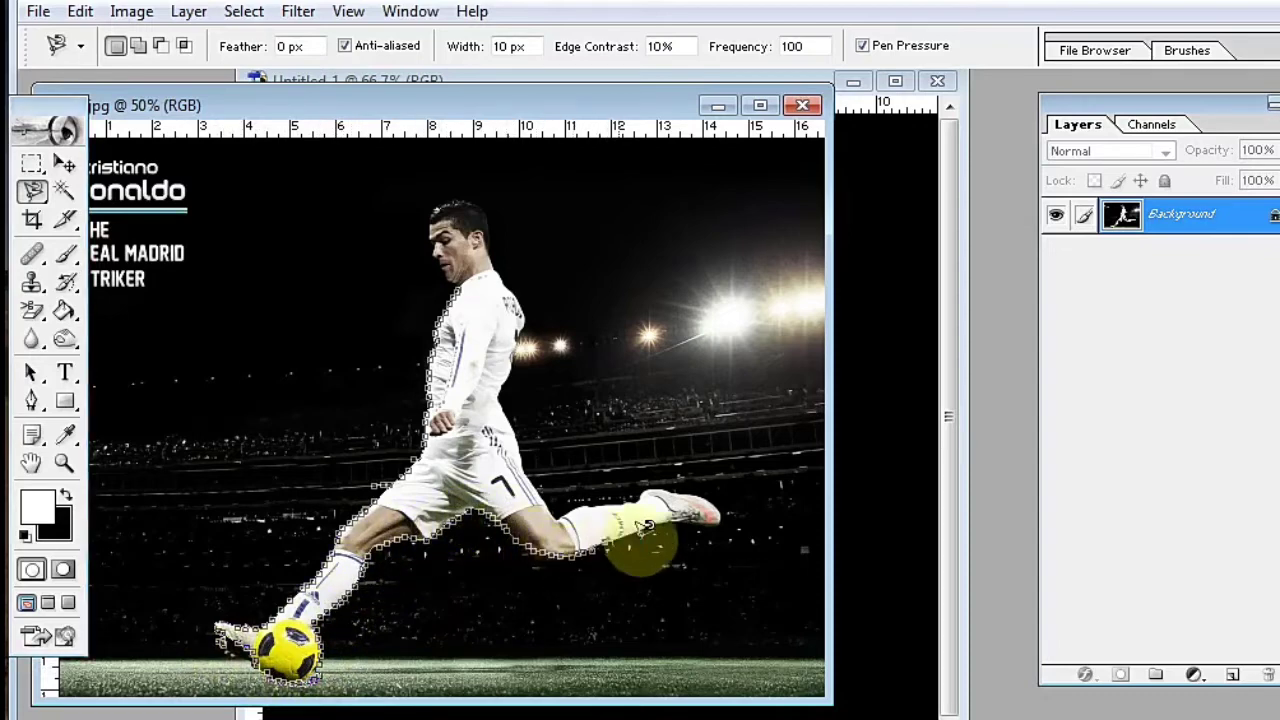
key("Escape")
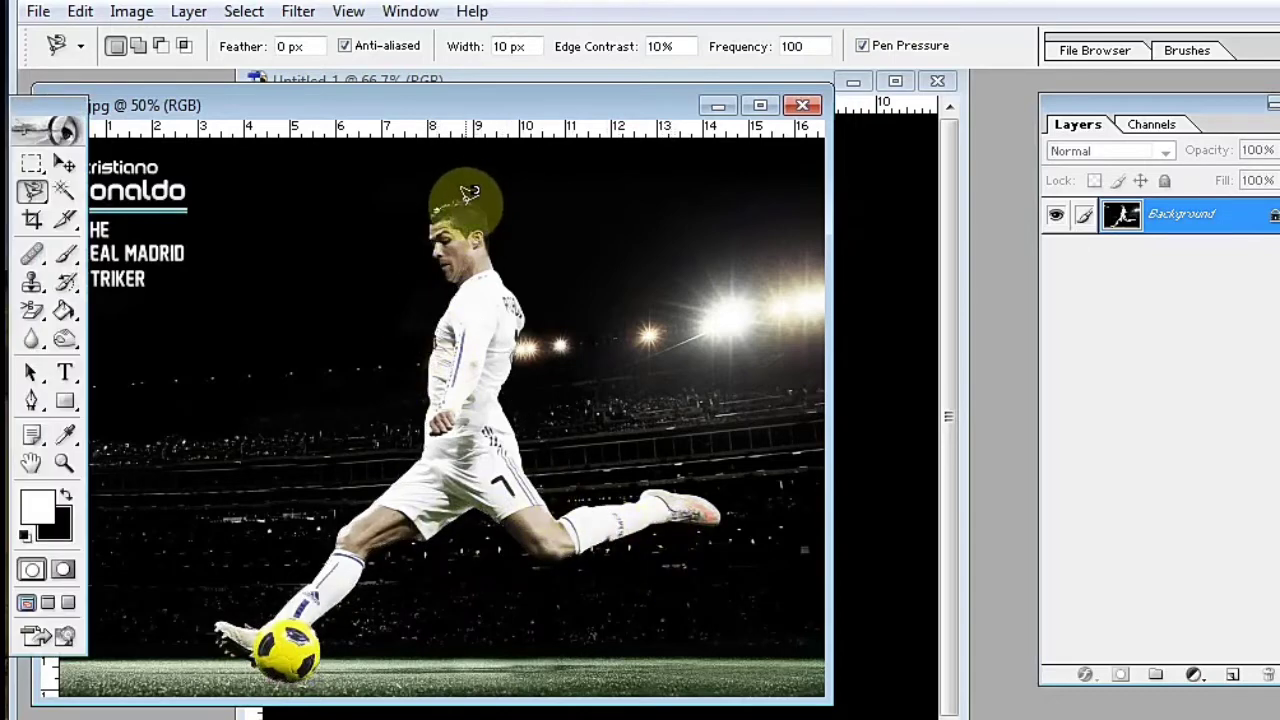
left_click(435, 210)
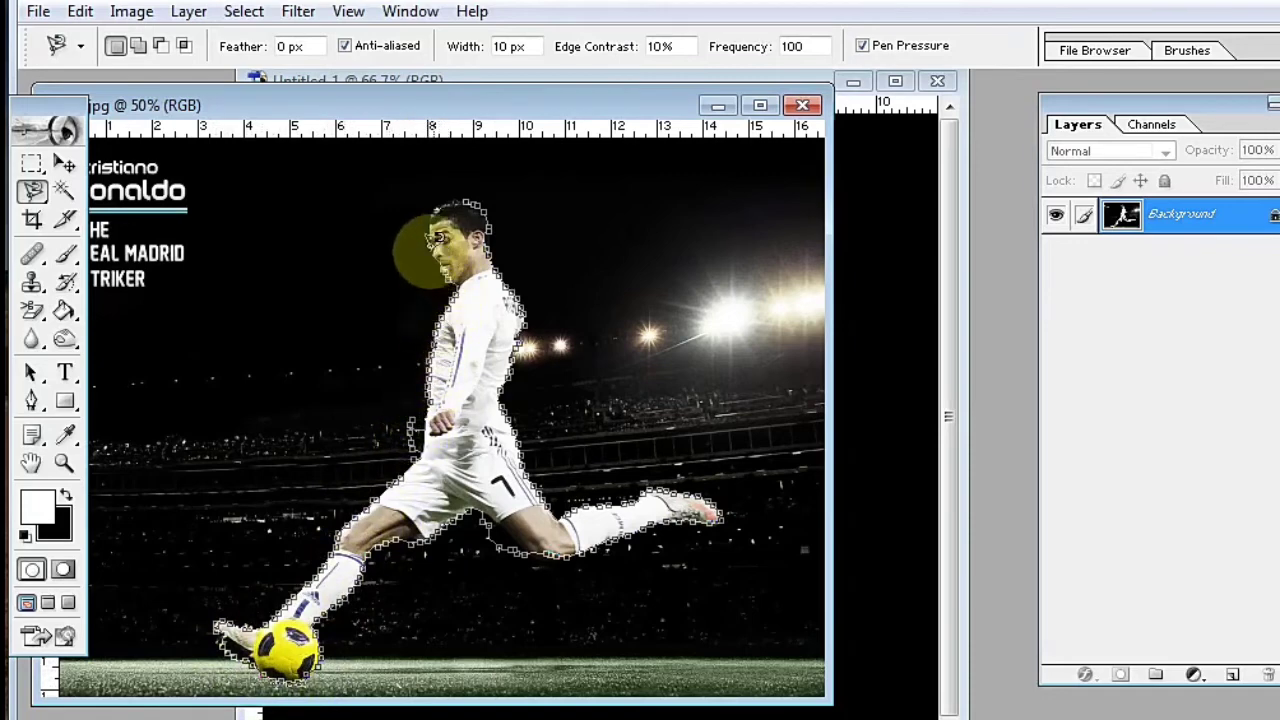
left_click(474, 185)
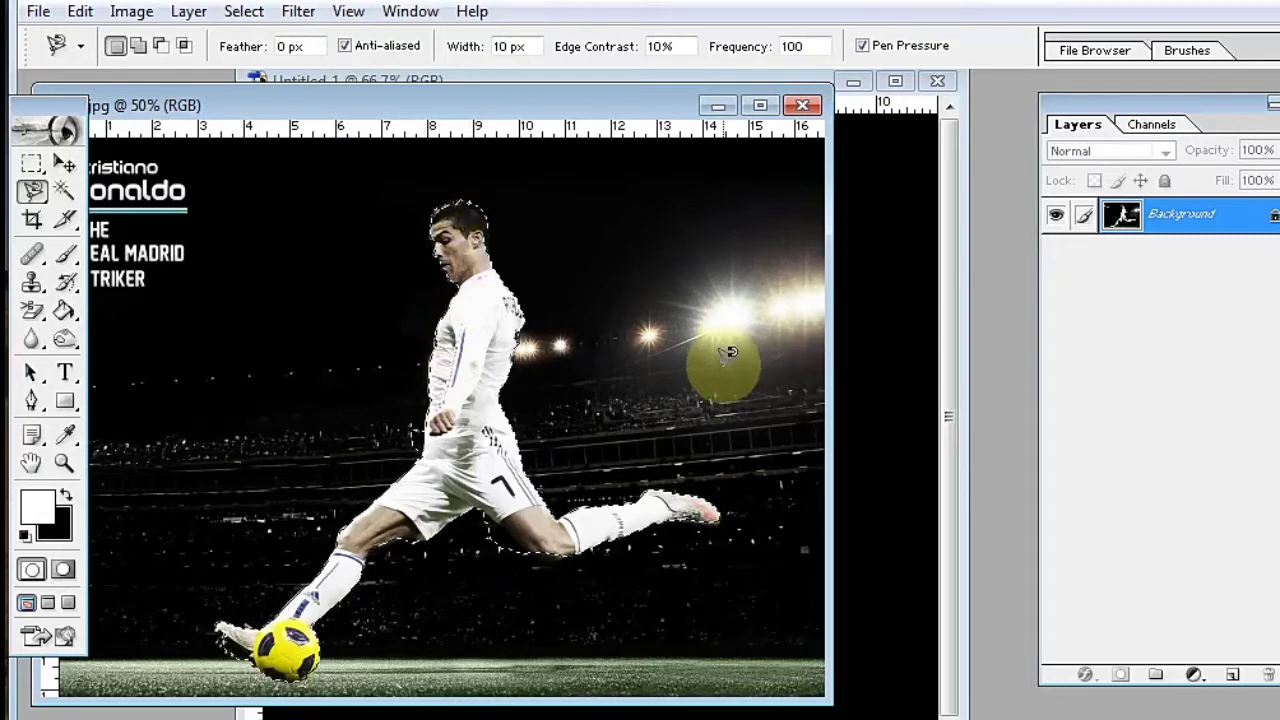
Close photo 43 without saving and paste the footballer onto the black canvas as Layer 1
key("ctrl+w")
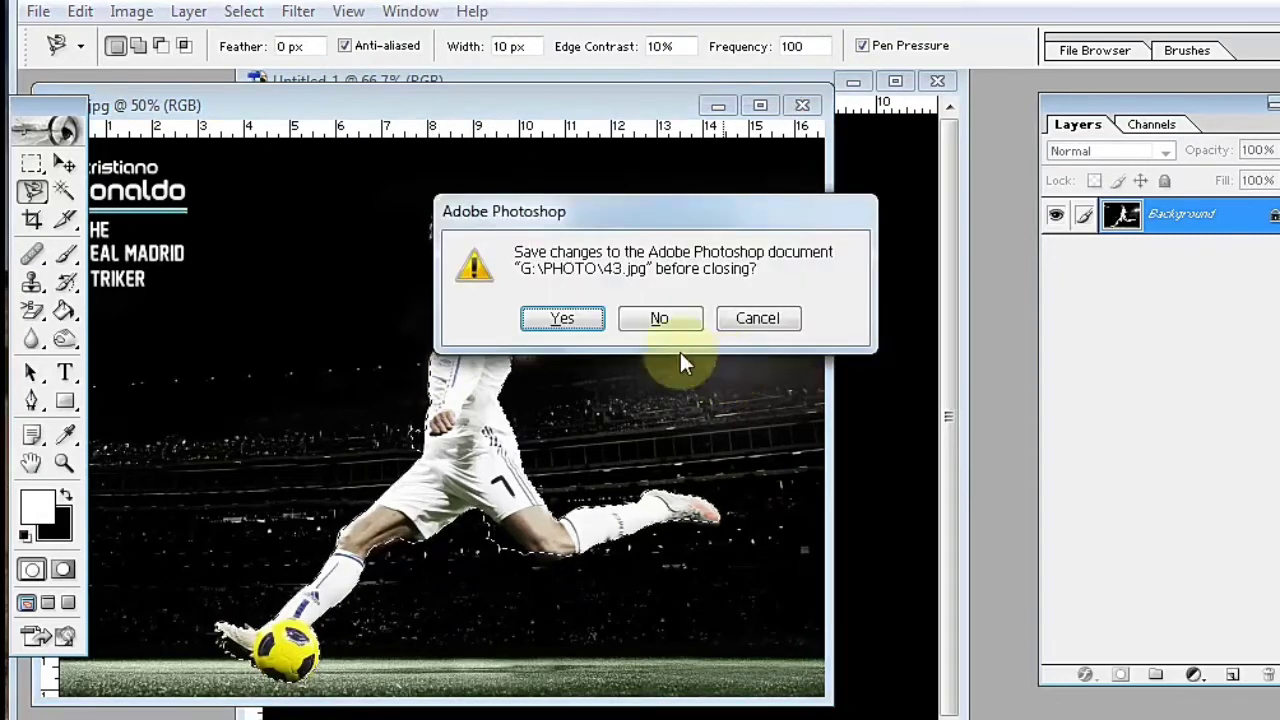
left_click(652, 320)
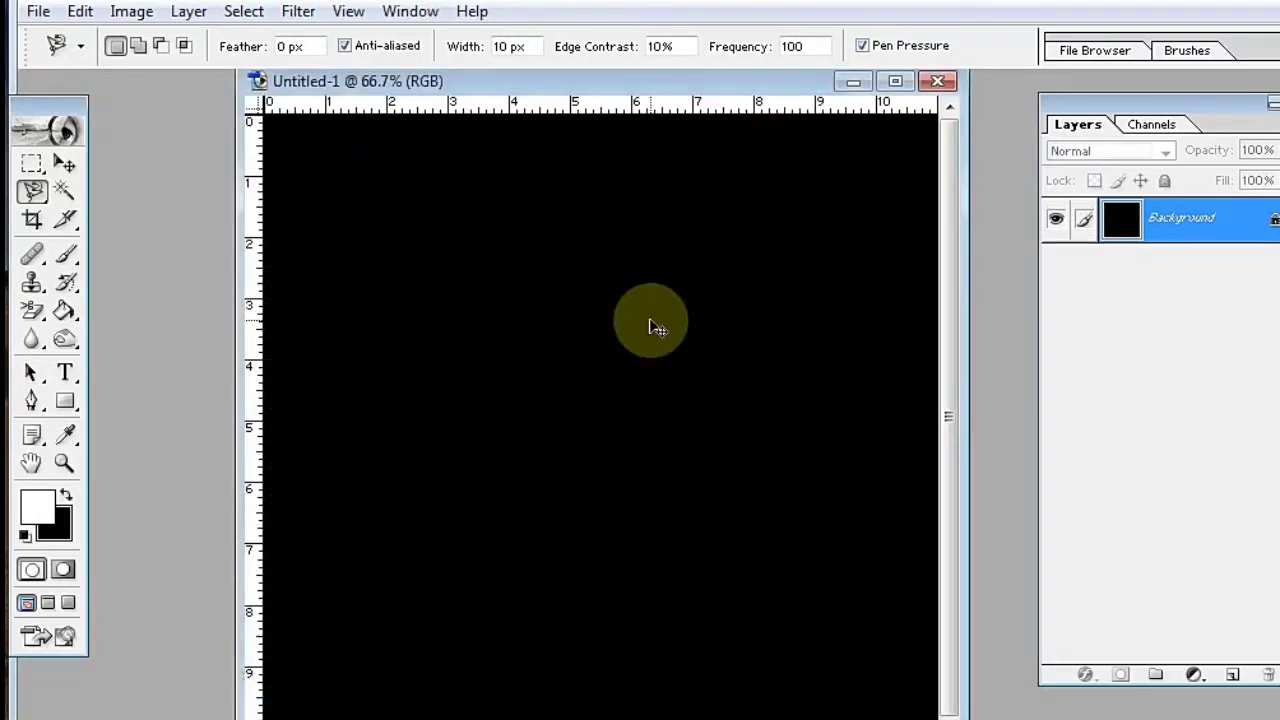
key("ctrl+v")
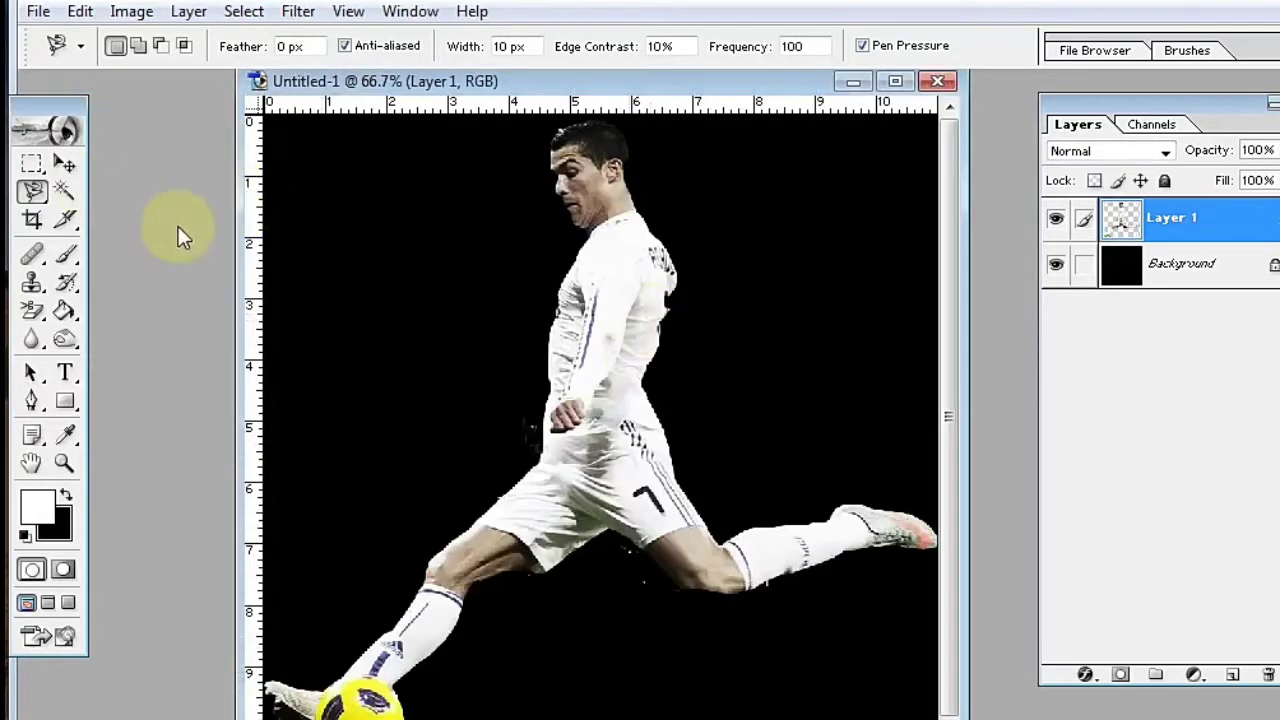
Free-transform Layer 1 down to about 70.6% and commit the scaling
key("ctrl+t")
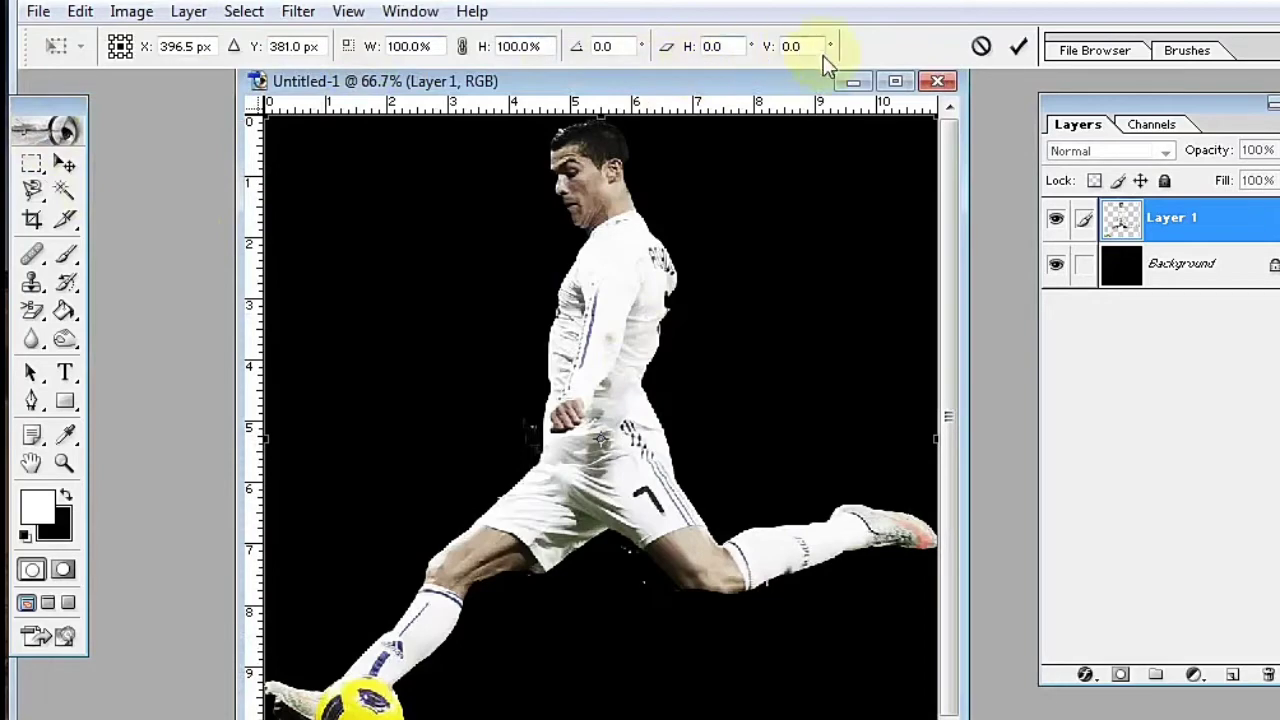
left_click(895, 81)
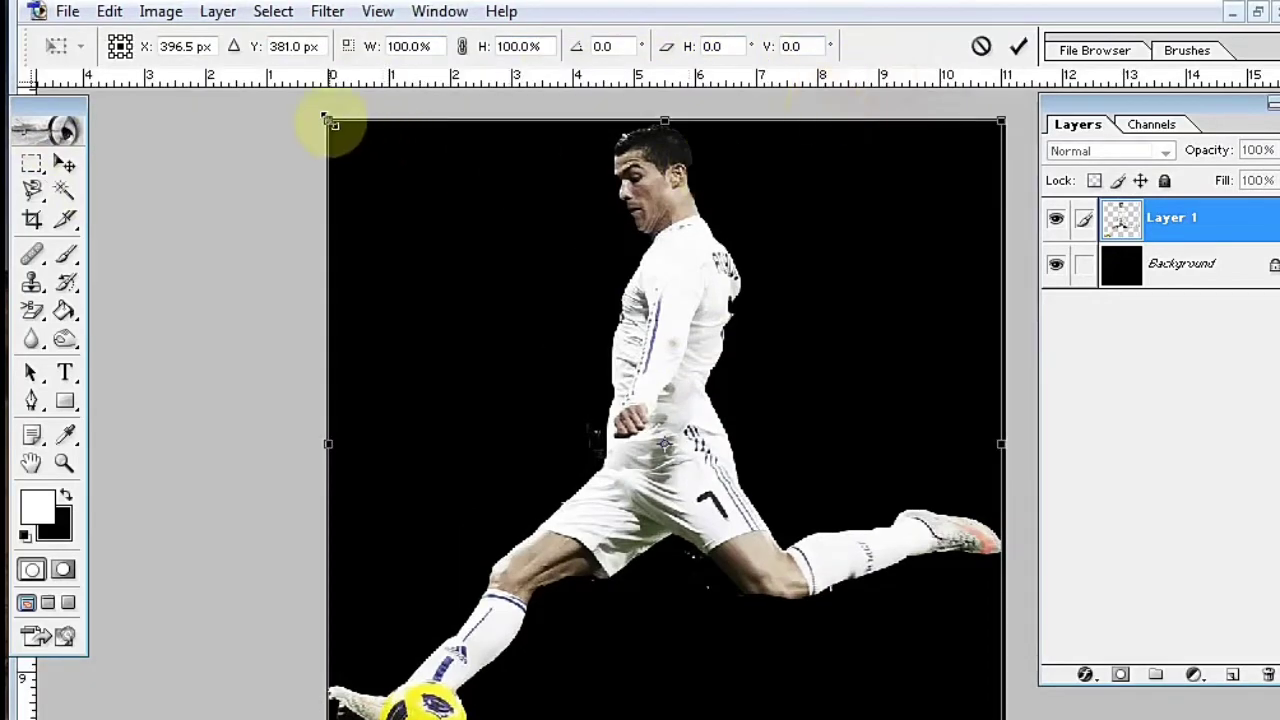
left_click_drag(330, 121, 586, 366)
left_click_drag(780, 474, 654, 468)
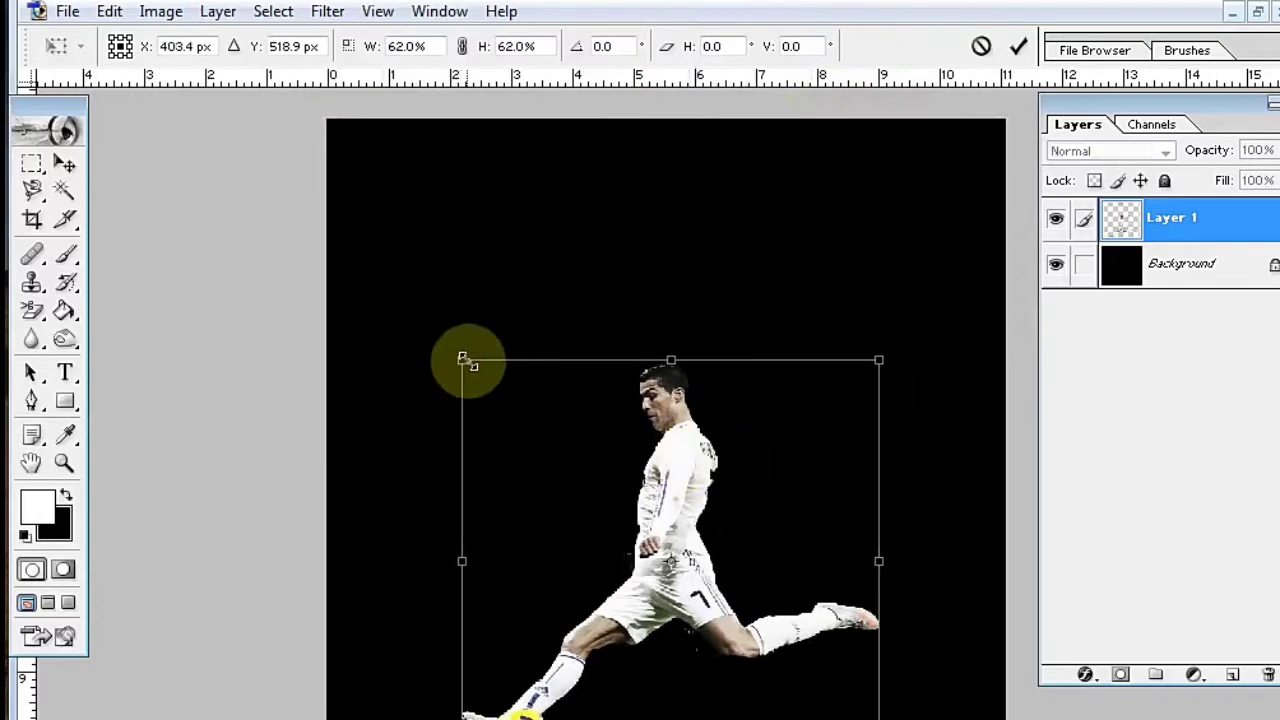
left_click_drag(466, 360, 412, 289)
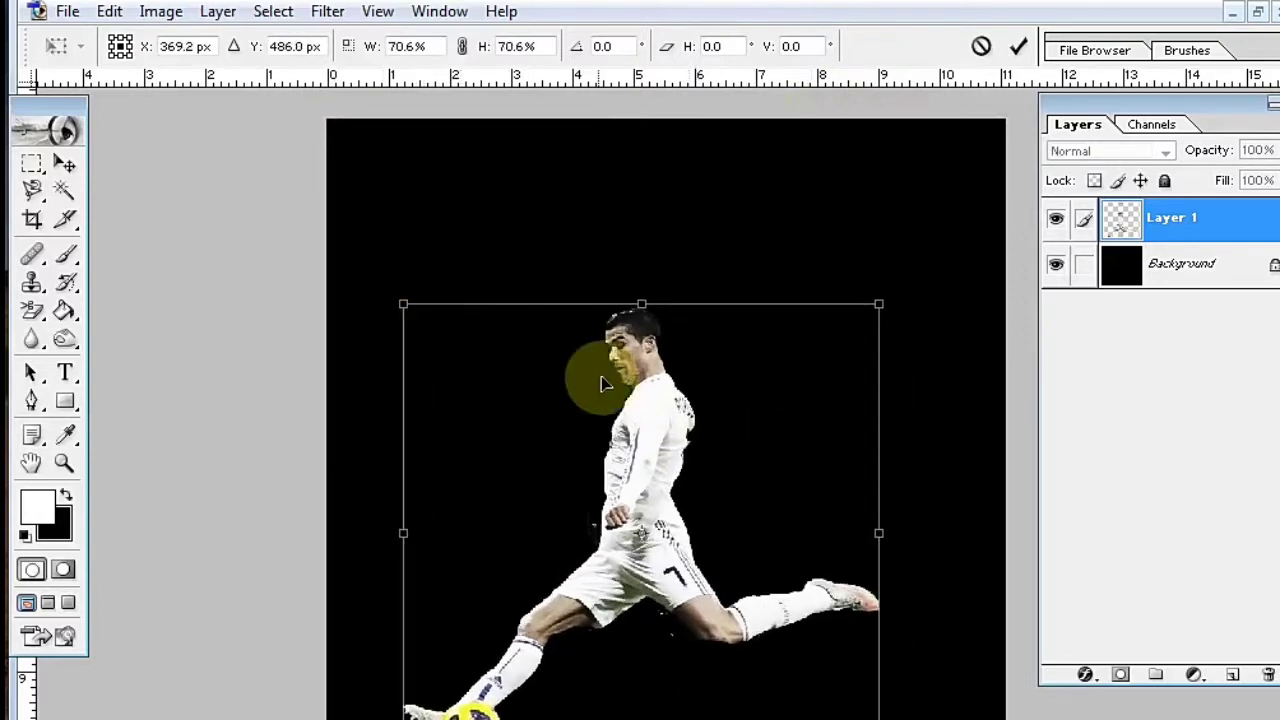
key("Return")
Start a Magnetic Lasso outline at the player's shoulder, then abandon it for the Move tool
key("l")
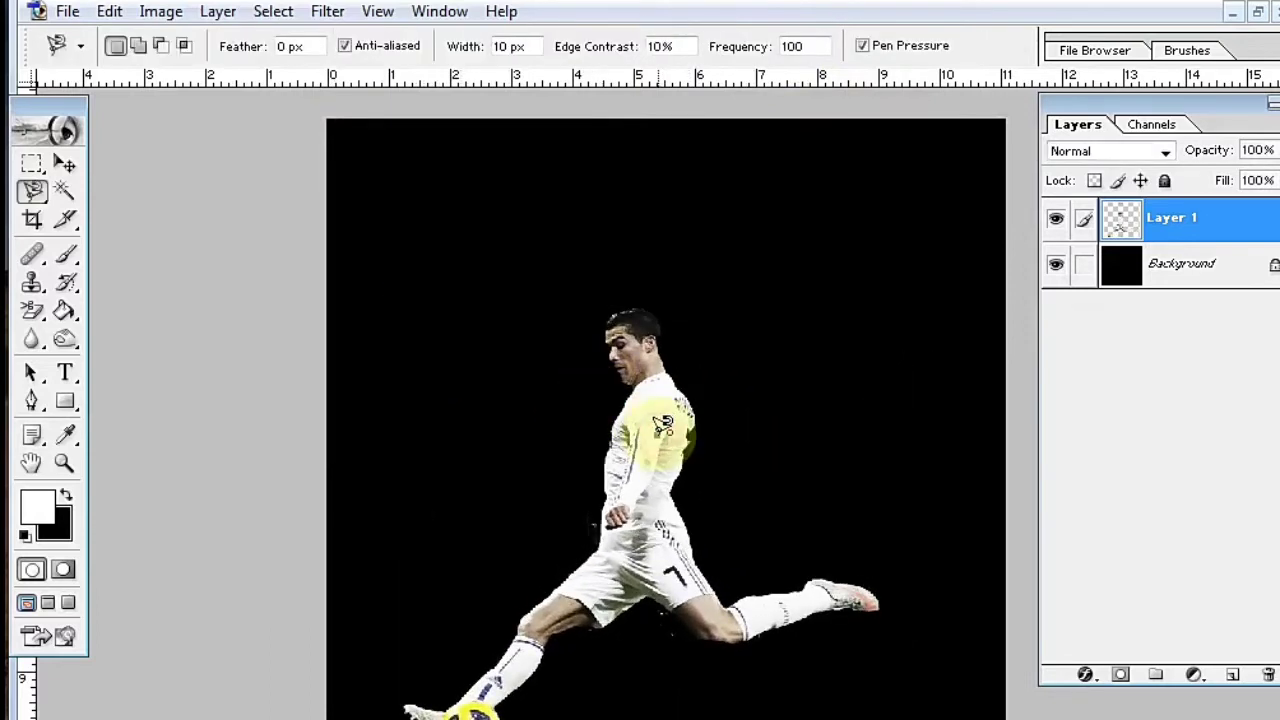
left_click(658, 437)
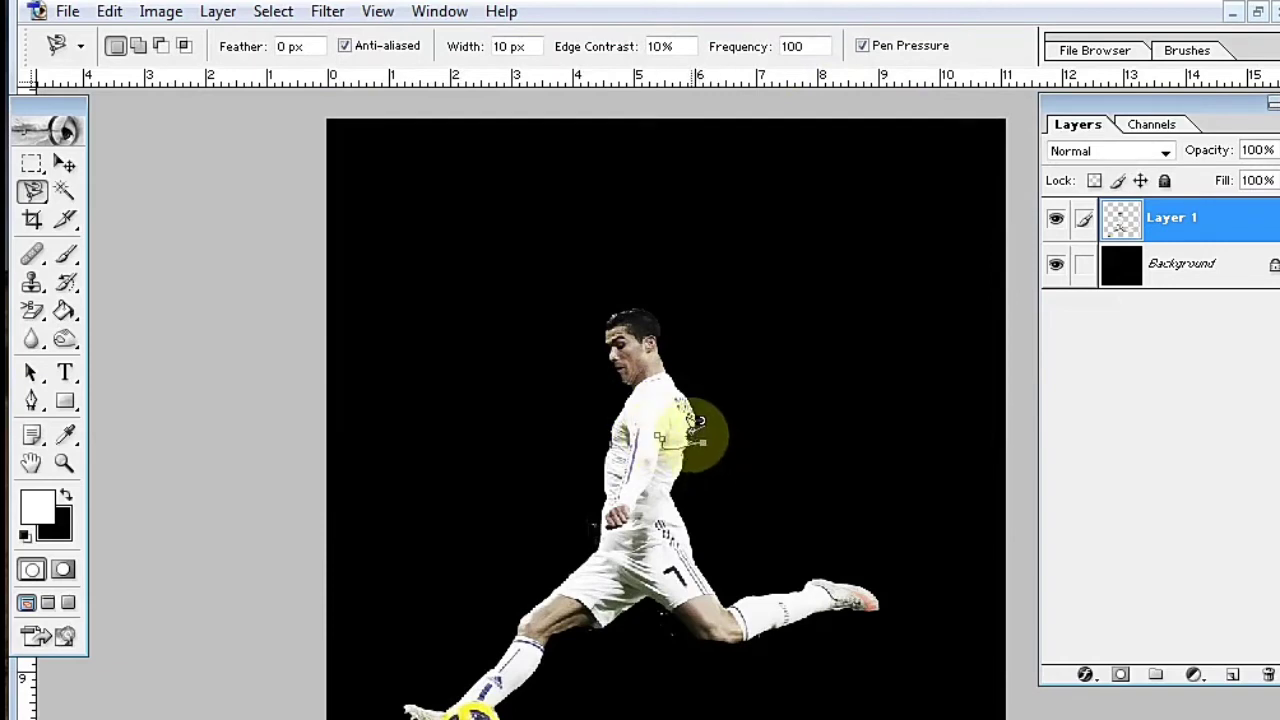
left_click(64, 163)
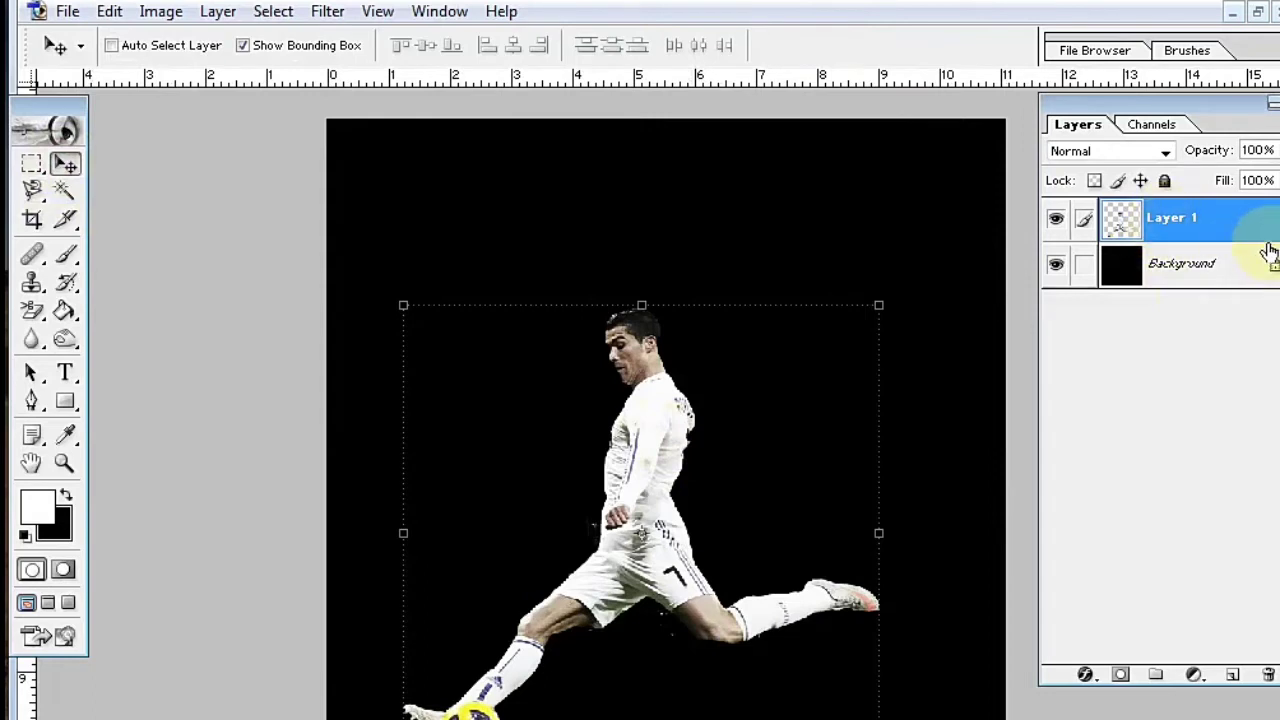
Duplicate Layer 1, then merge the original Layer 1 down into the black Background
key("ctrl+j")
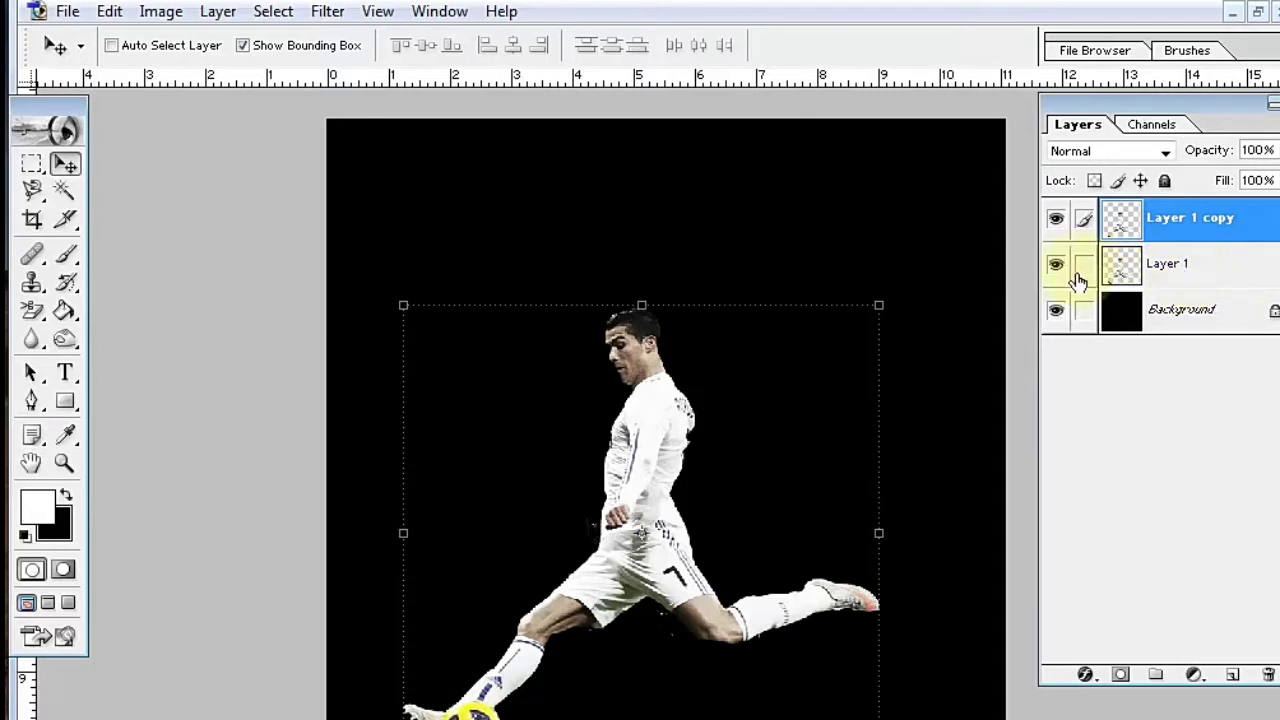
left_click(1160, 264)
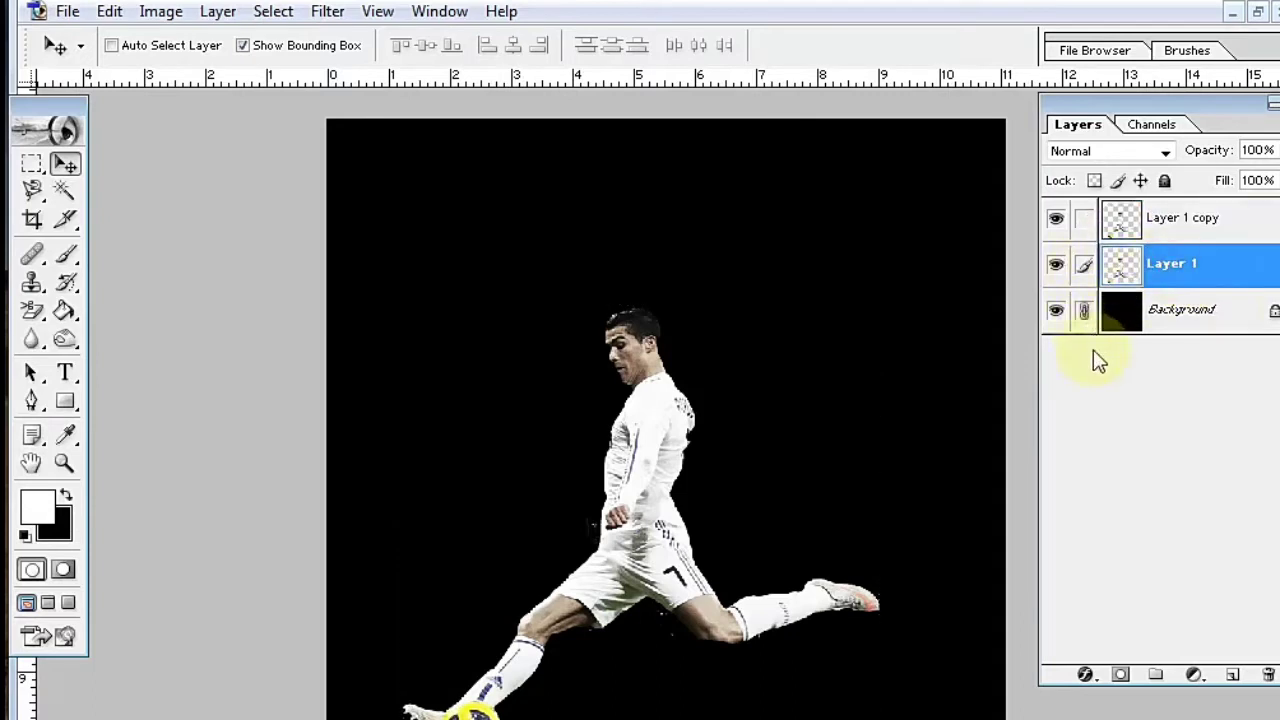
key("ctrl+e")
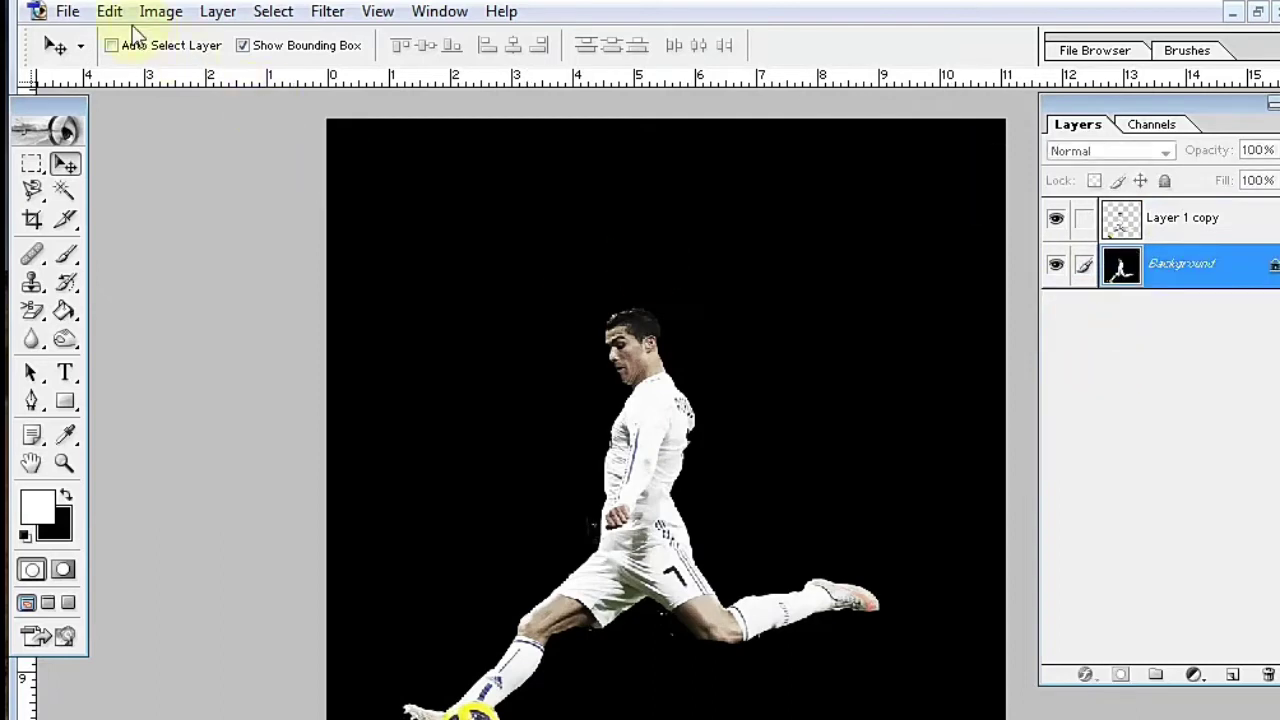
Rotate the canvas 90° CCW and apply the Wind filter from the right
left_click(162, 14)
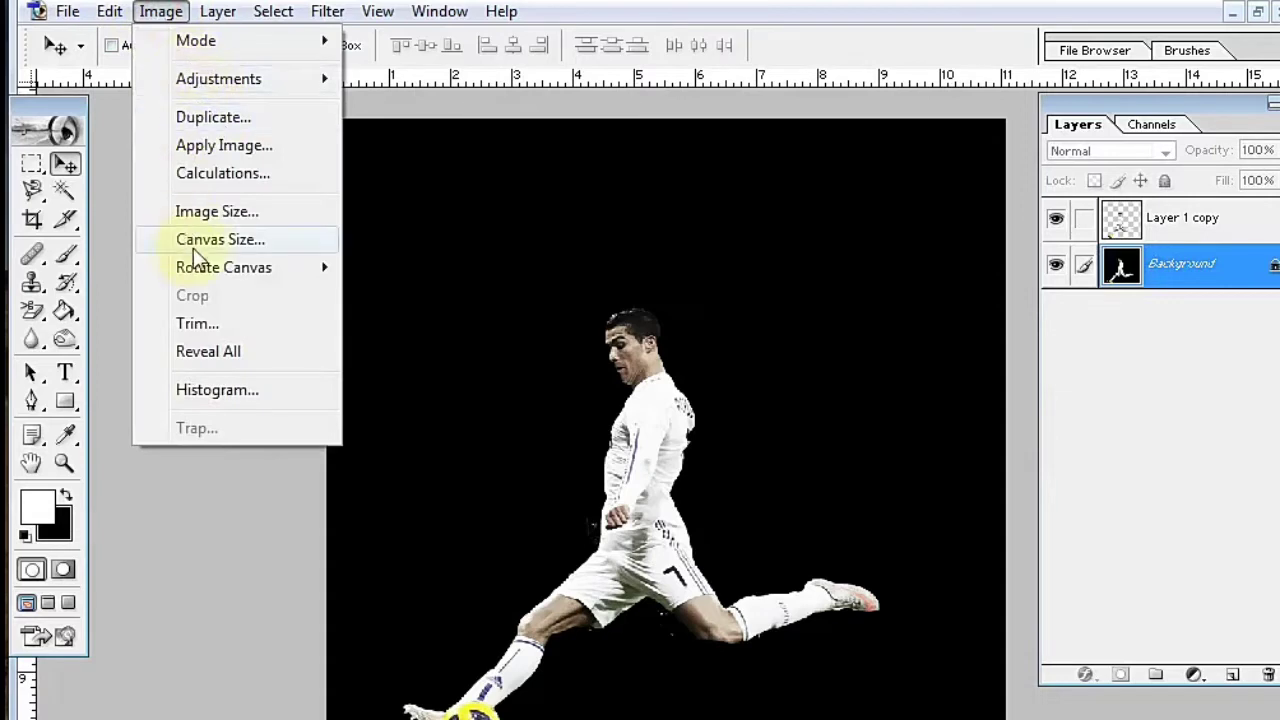
mouse_move(224, 267)
left_click(421, 324)
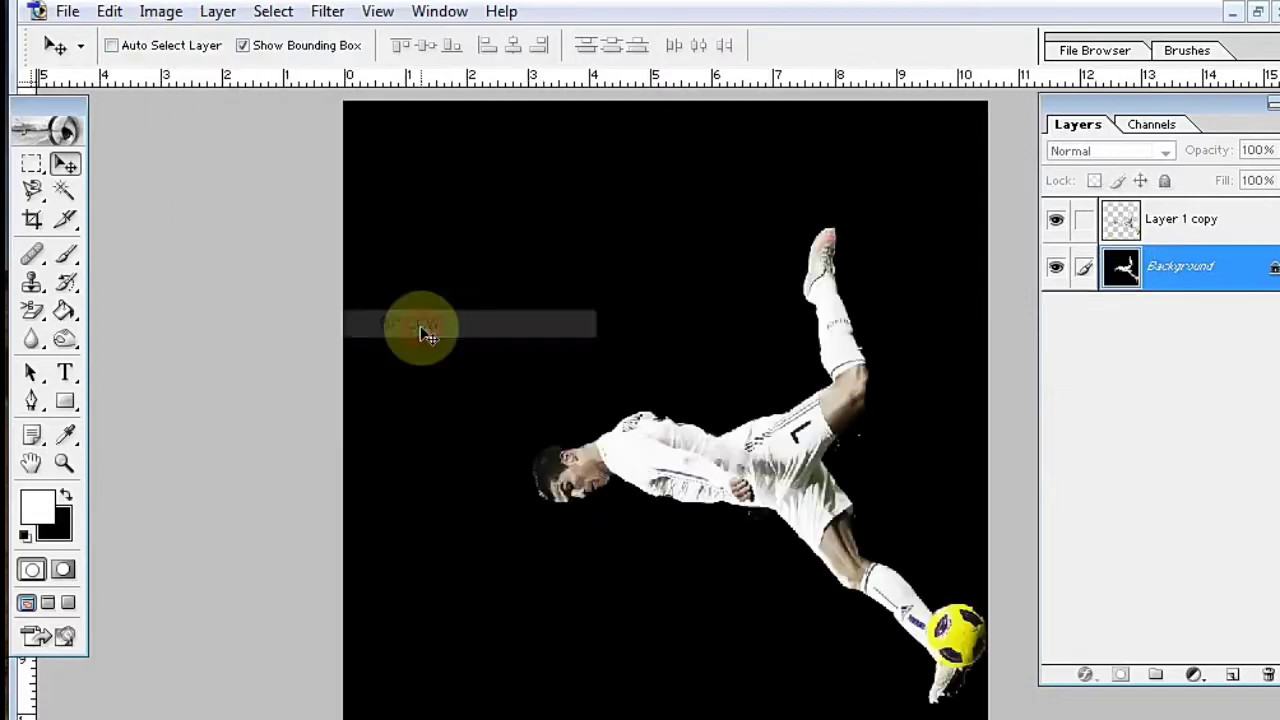
left_click(325, 12)
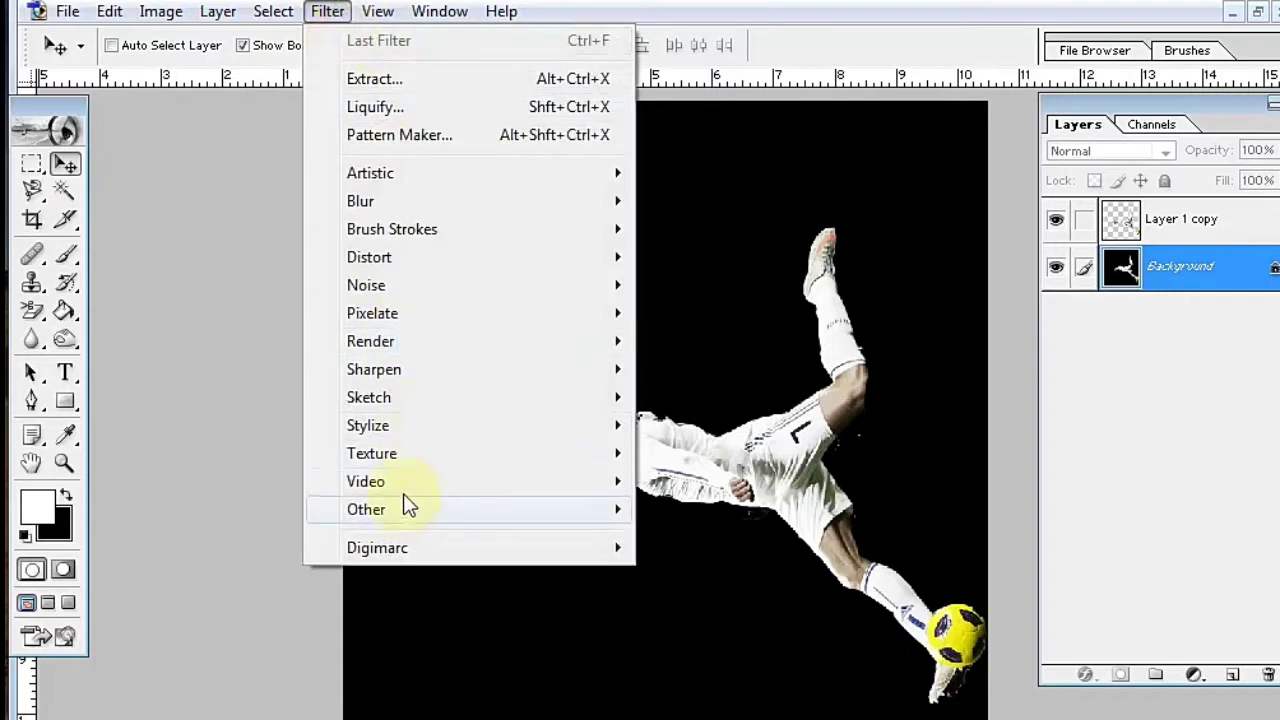
mouse_move(368, 425)
left_click(728, 650)
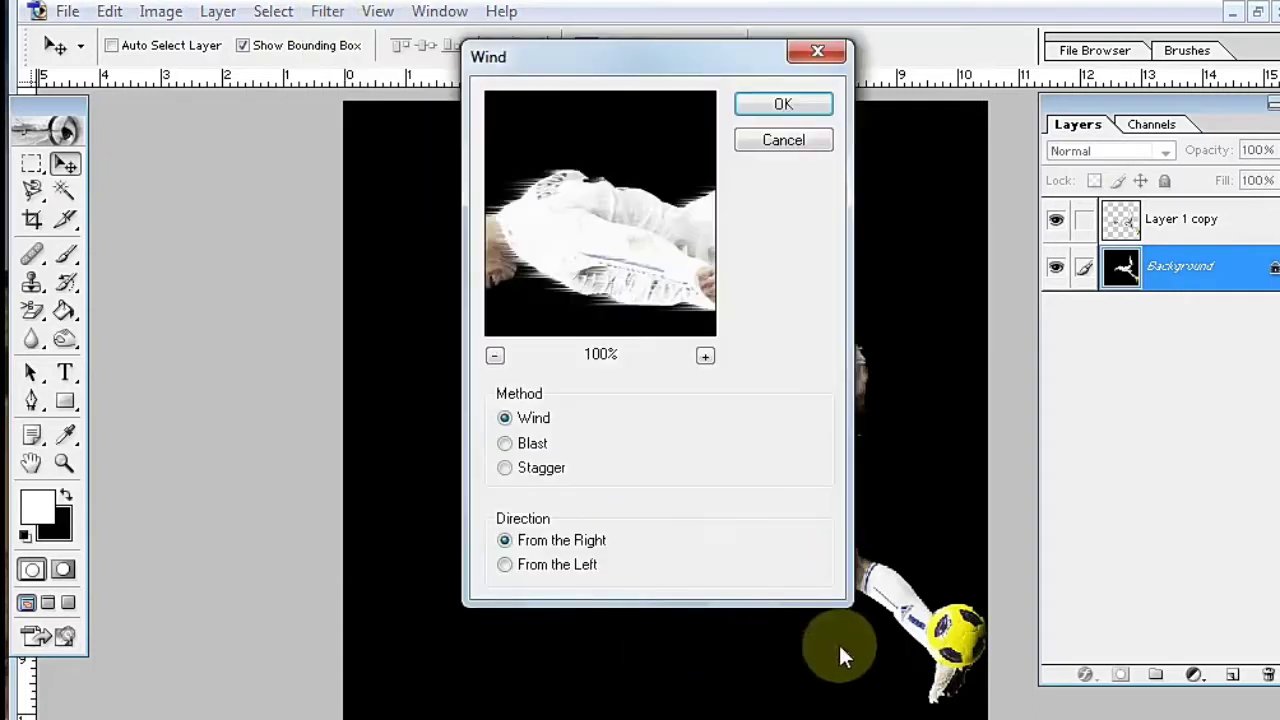
left_click(783, 104)
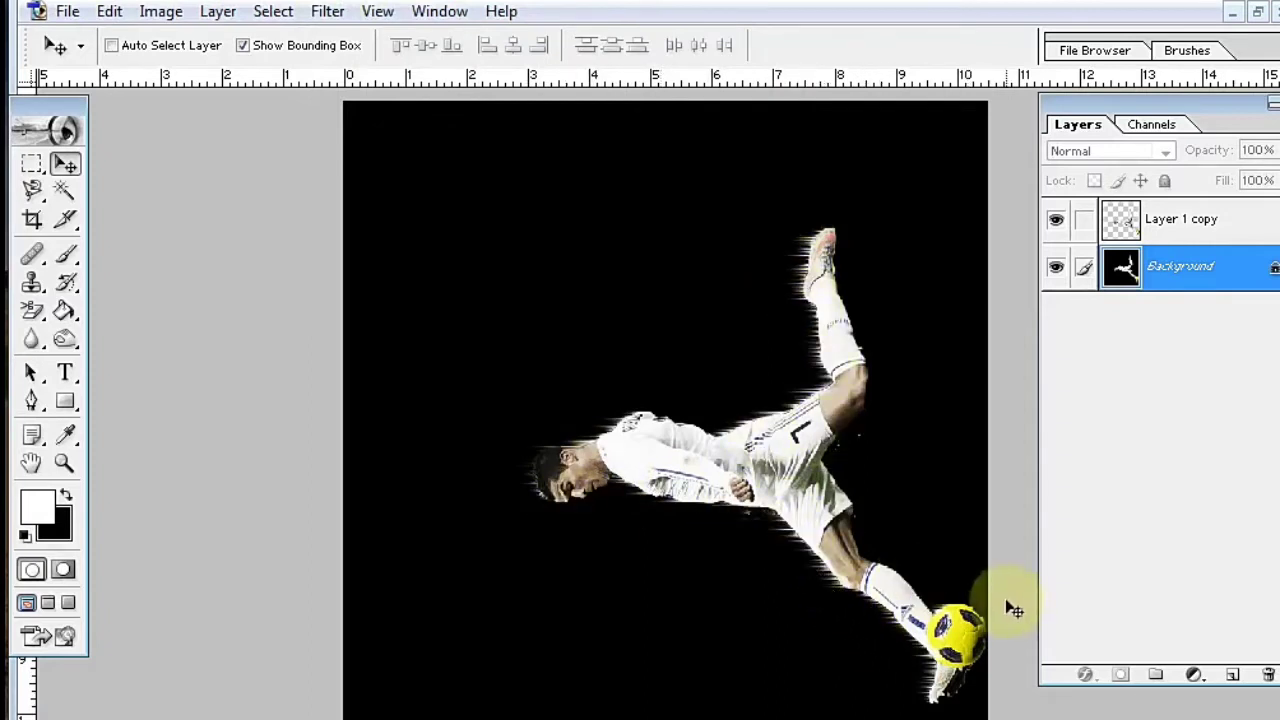
Repeat the Wind filter twice more for longer streaks
key("ctrl+f")
key("ctrl+f")
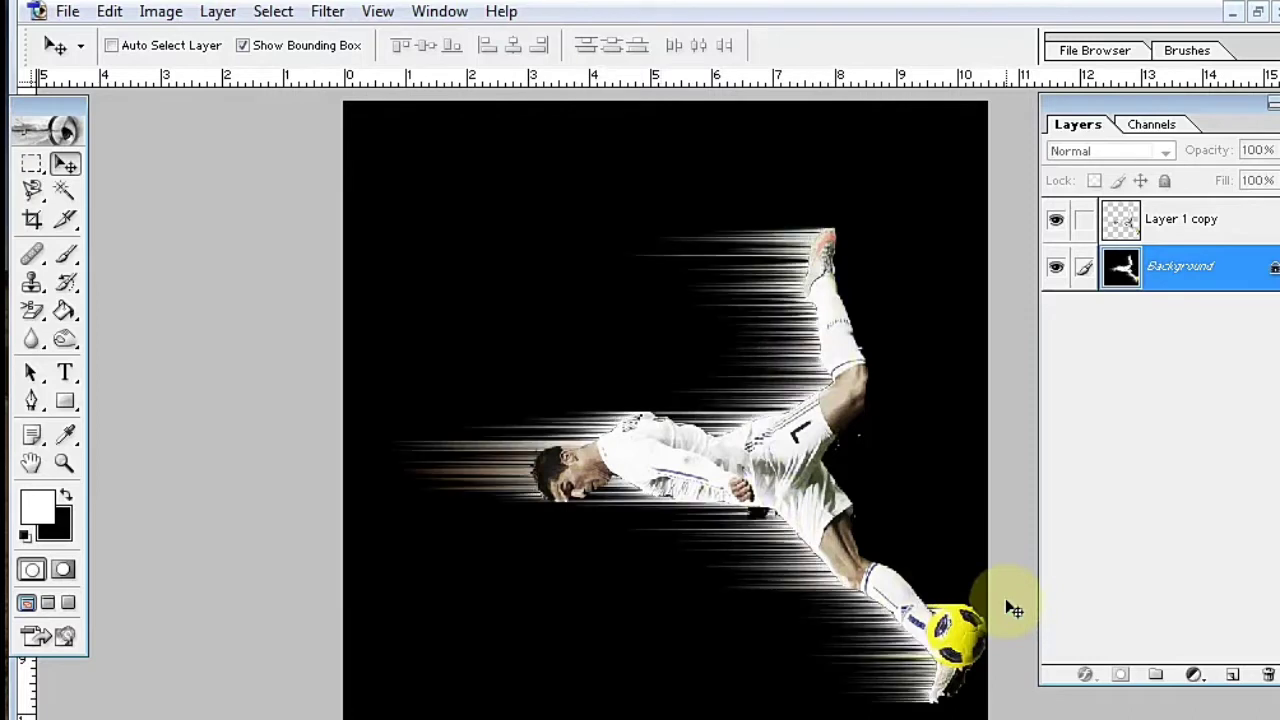
key("ctrl+f")
key("ctrl+f")
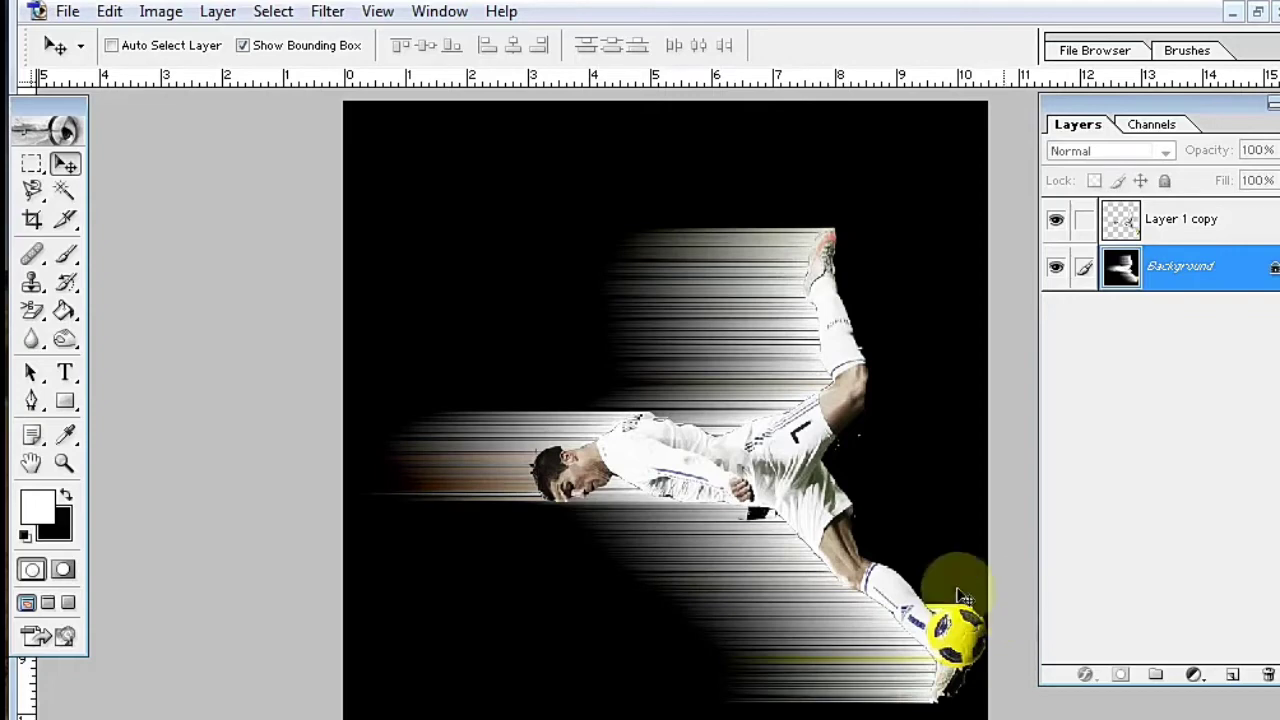
left_click(155, 12)
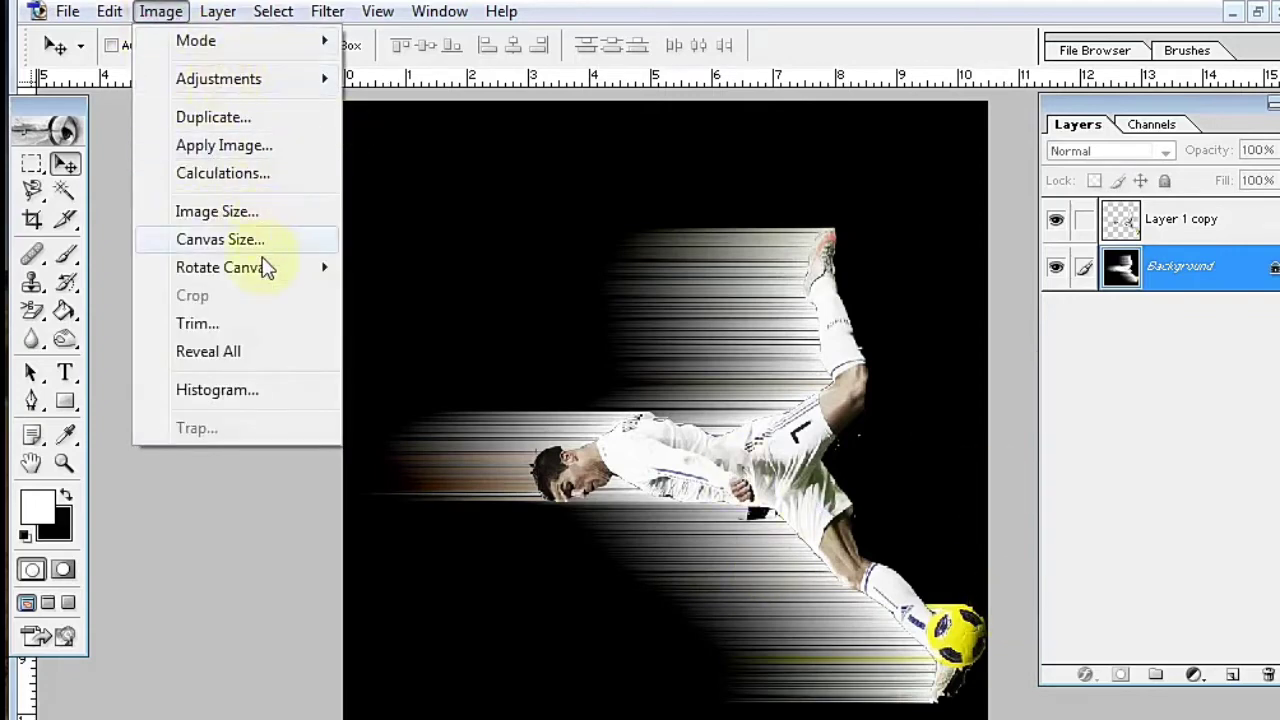
mouse_move(224, 267)
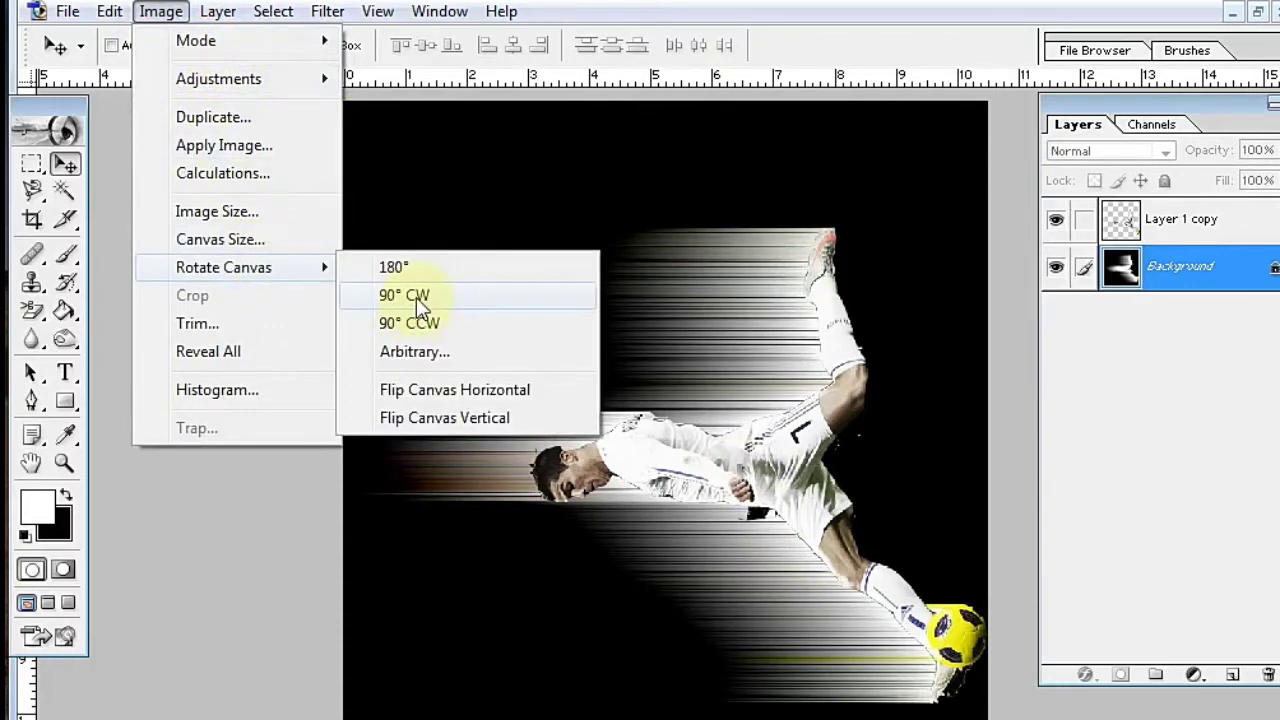
Rotate the canvas 90° CW so the wind streaks rise vertically
left_click(416, 297)
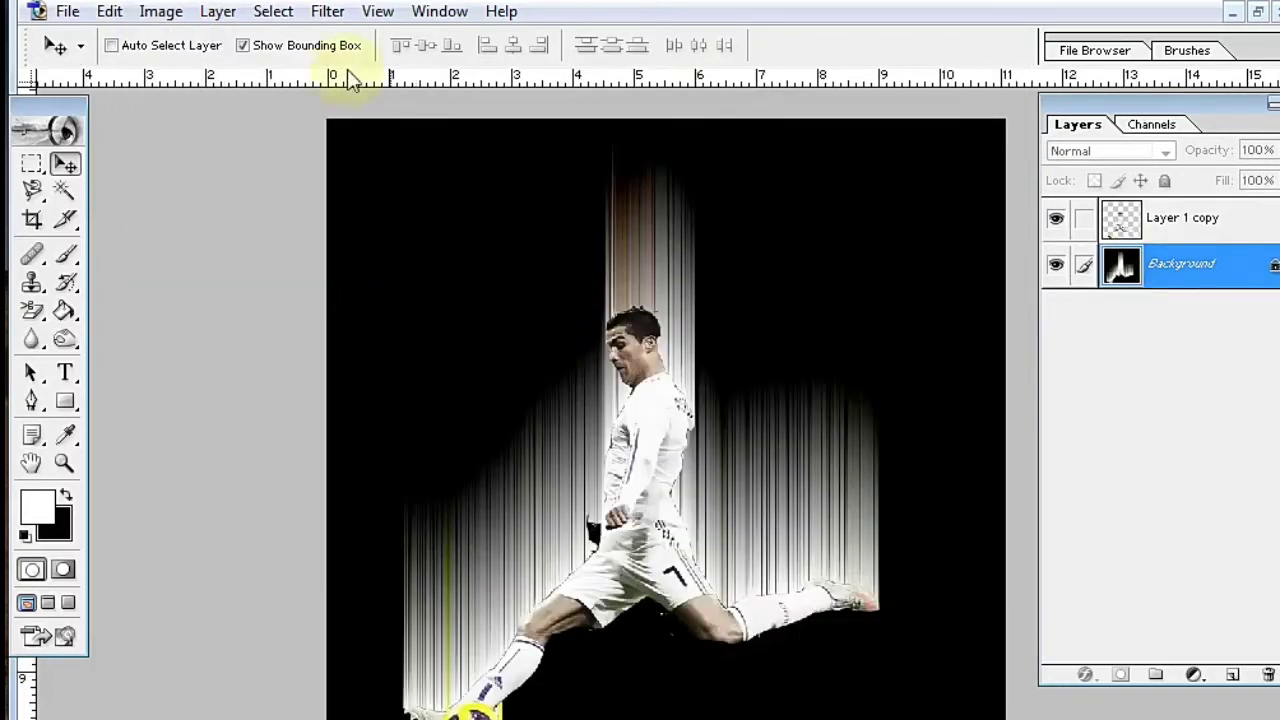
left_click(327, 11)
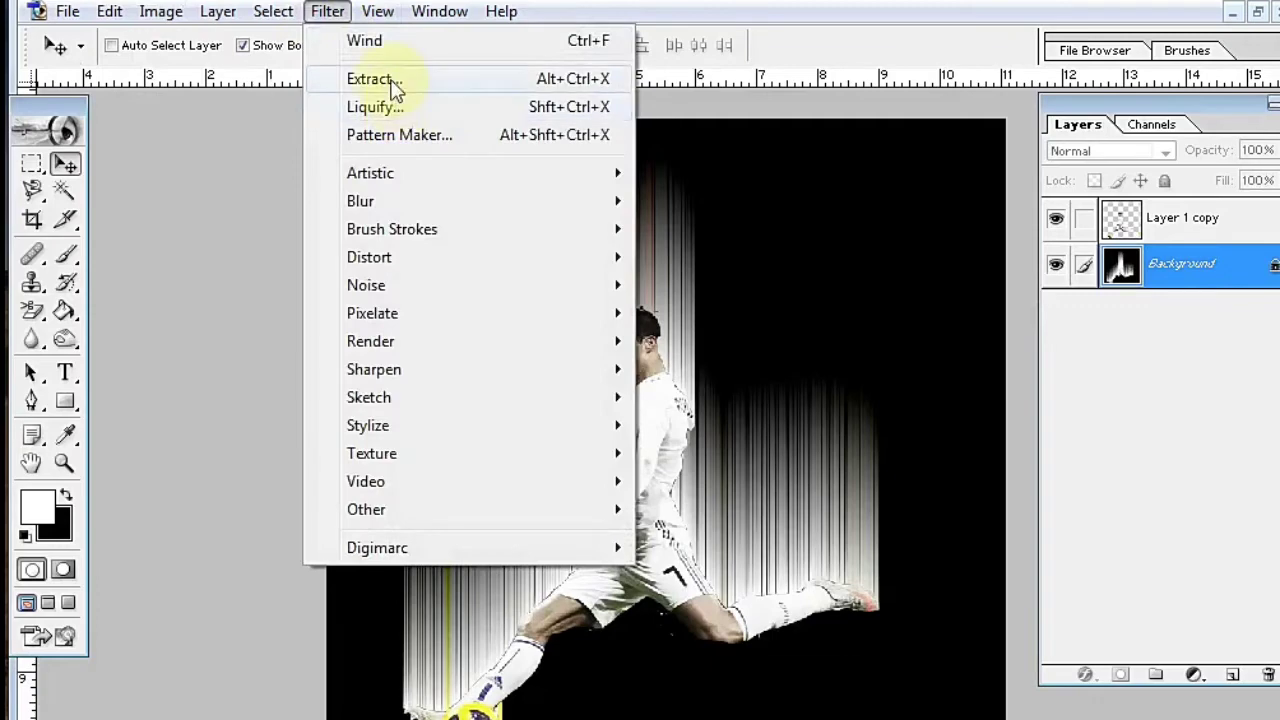
key("Escape")
left_click(272, 11)
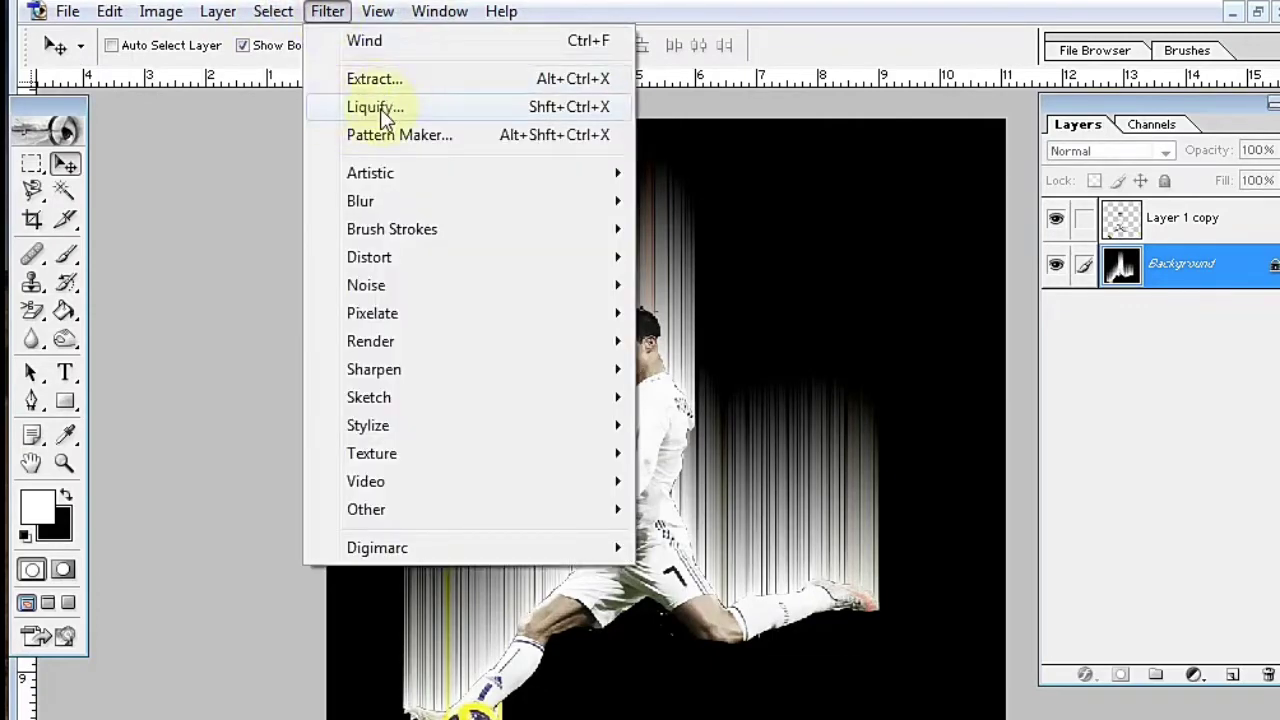
Open Liquify and set the Forward Warp brush size to 36
left_click(386, 110)
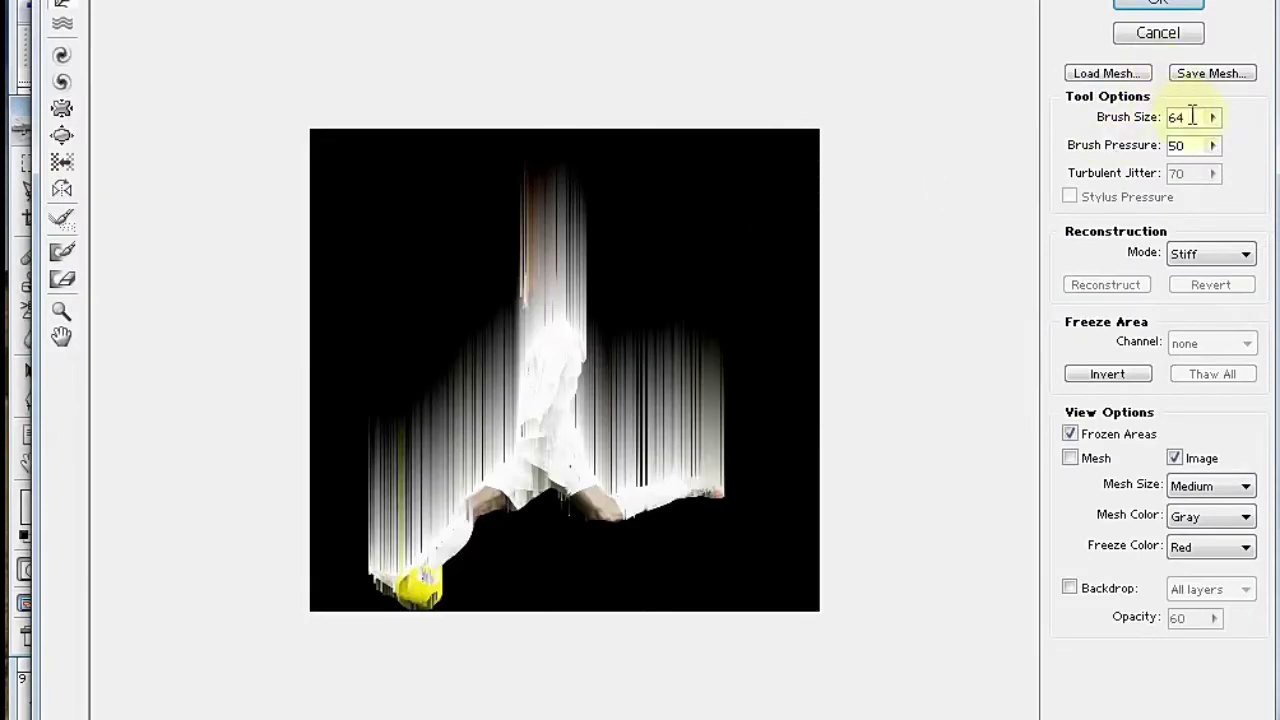
left_click(1212, 118)
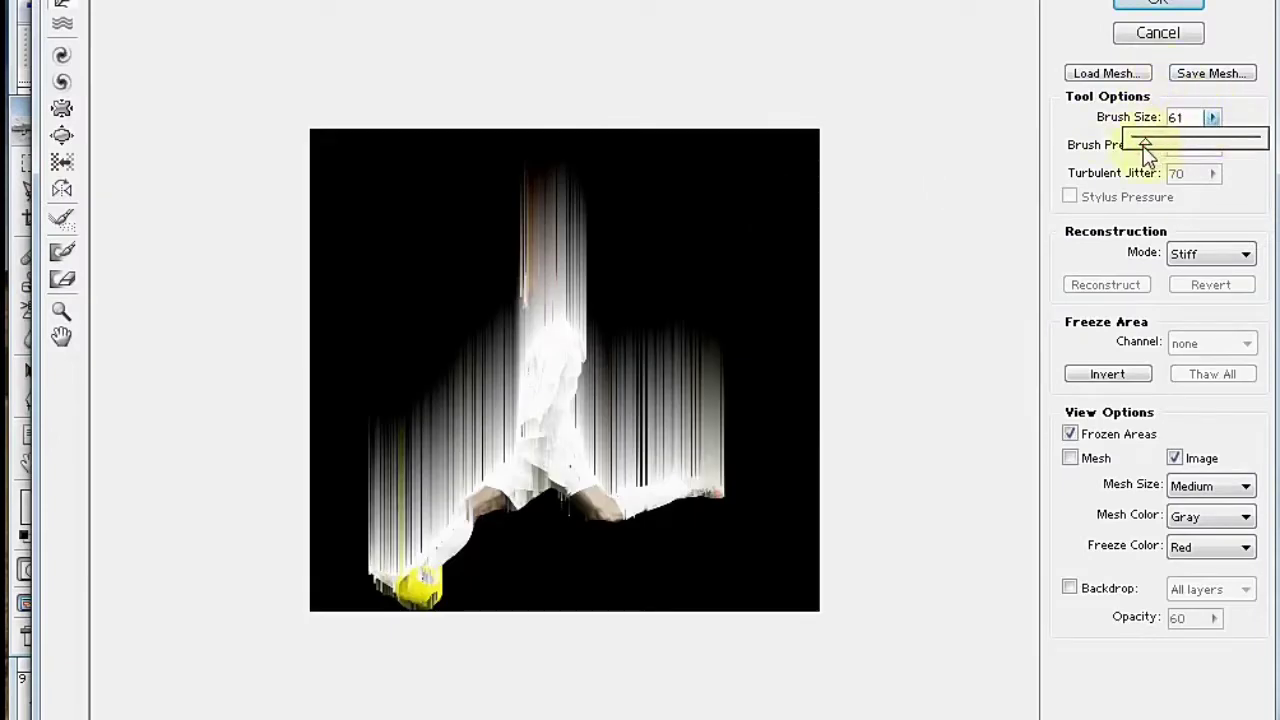
left_click_drag(1140, 143, 1137, 143)
Warp the streaks on the figure's right and middle upward into wavy flame tongues
left_click_drag(714, 488, 710, 304)
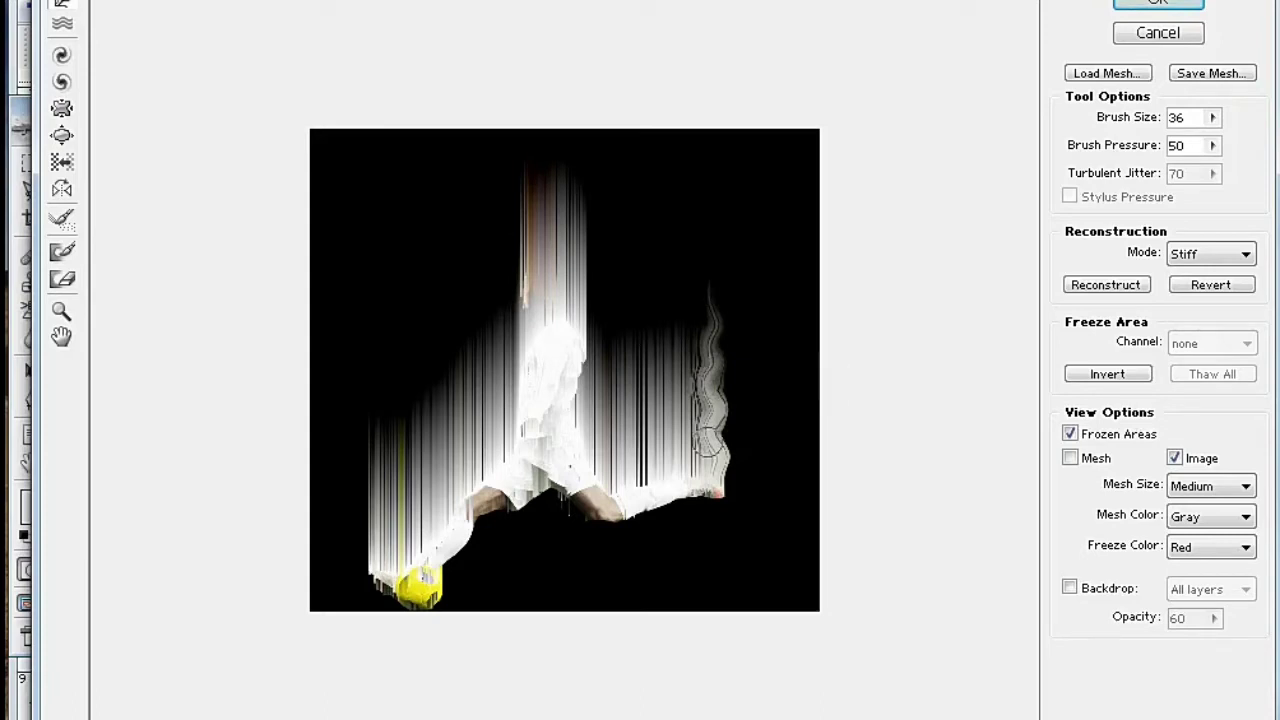
mouse_move(681, 452)
left_mouse_down()
mouse_move(671, 345)
mouse_move(689, 264)
left_mouse_up()
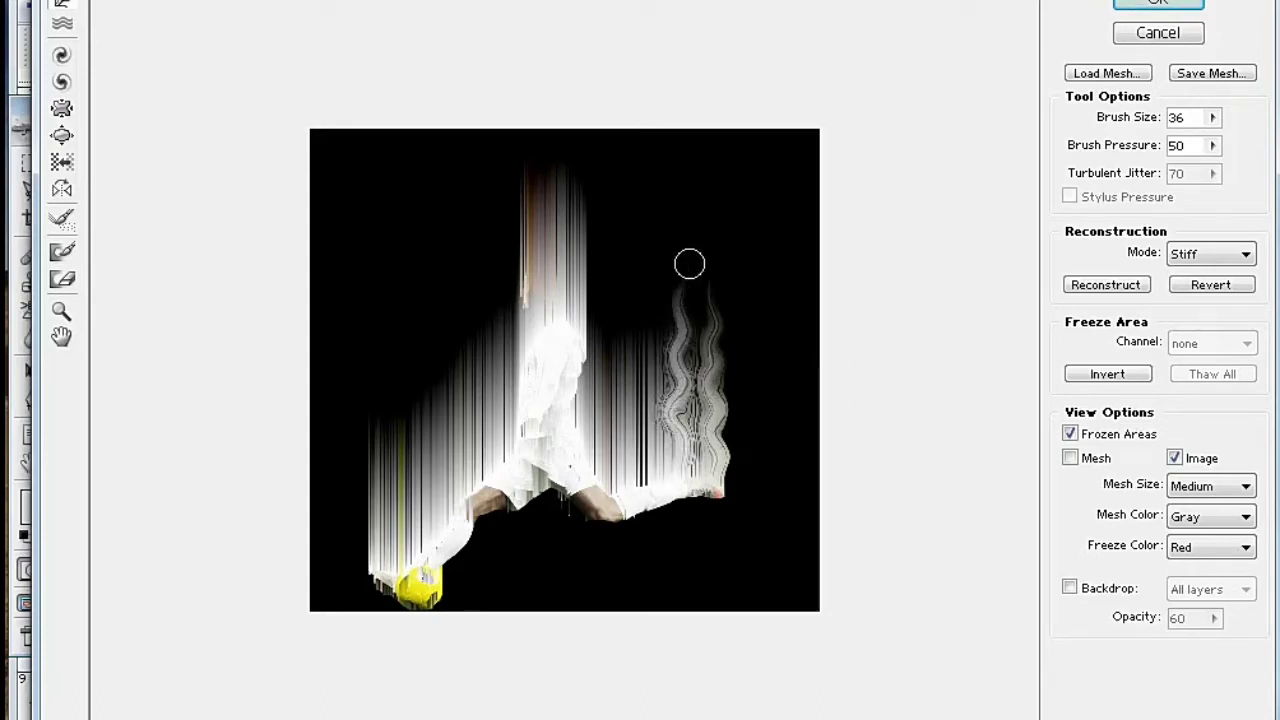
left_click_drag(643, 457, 657, 236)
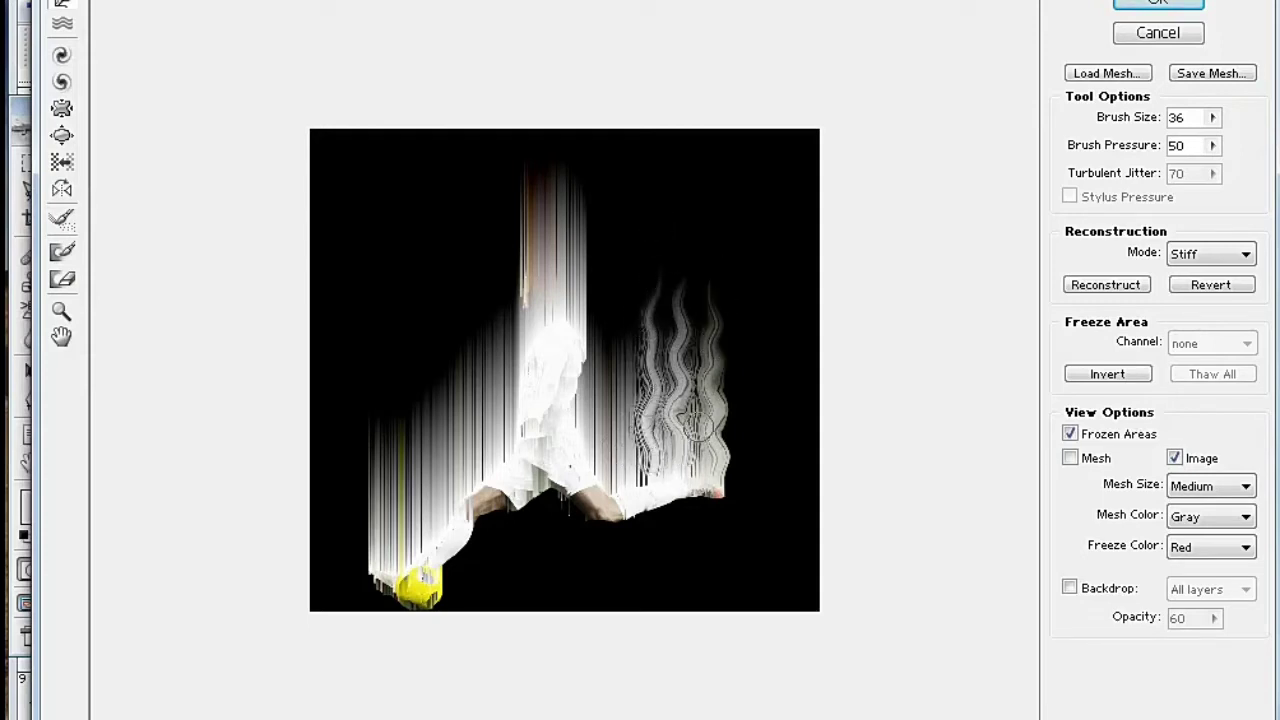
left_click_drag(697, 422, 694, 255)
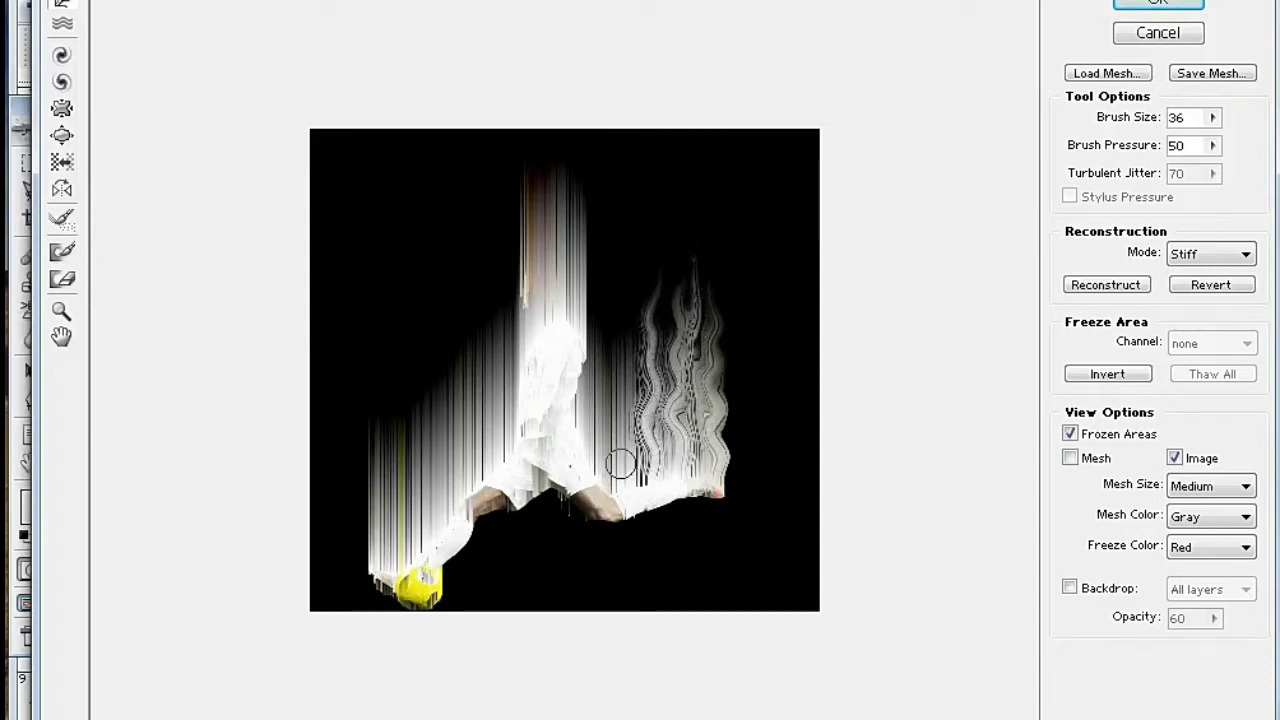
left_click_drag(620, 463, 619, 308)
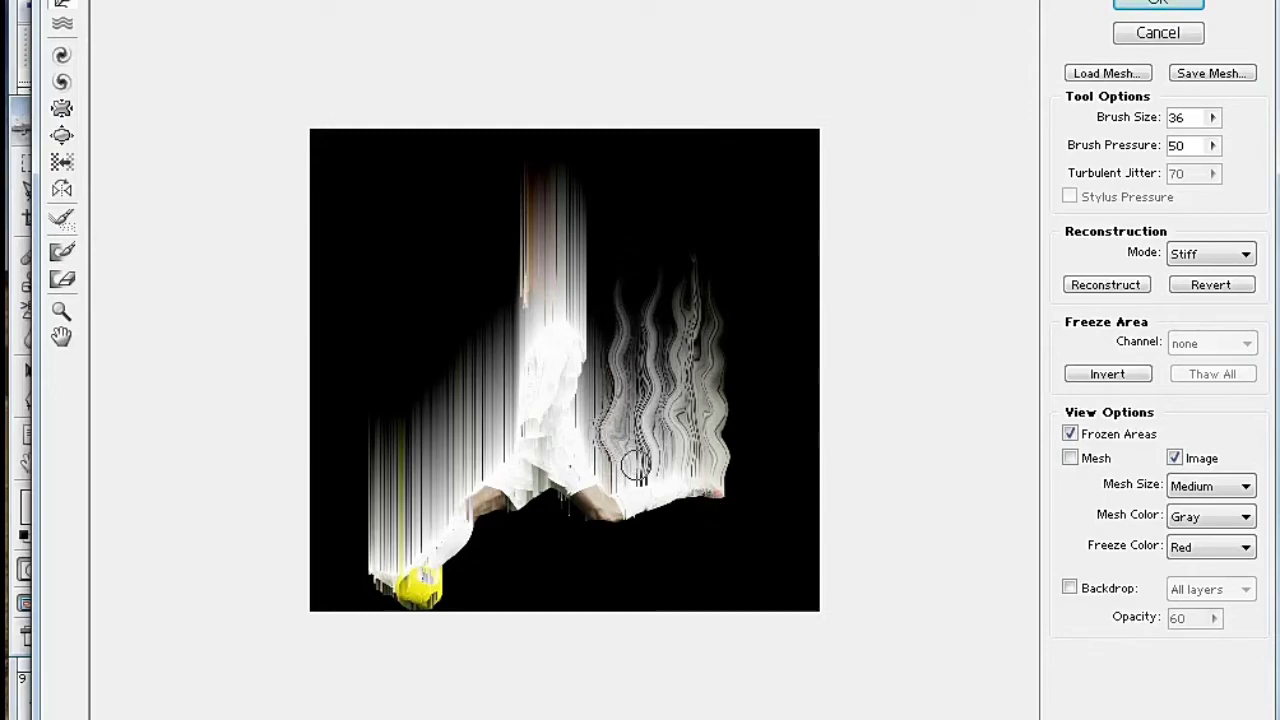
left_click_drag(634, 464, 642, 214)
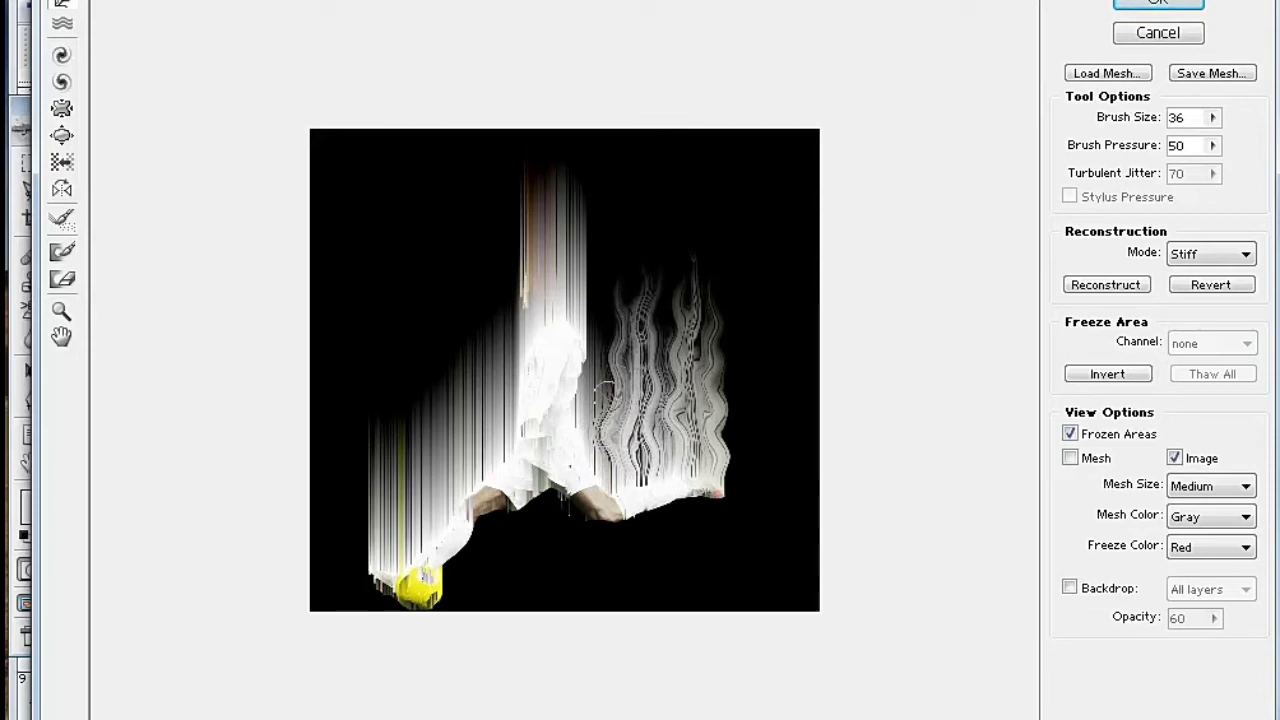
mouse_move(591, 400)
left_mouse_down()
mouse_move(591, 323)
mouse_move(615, 255)
left_mouse_up()
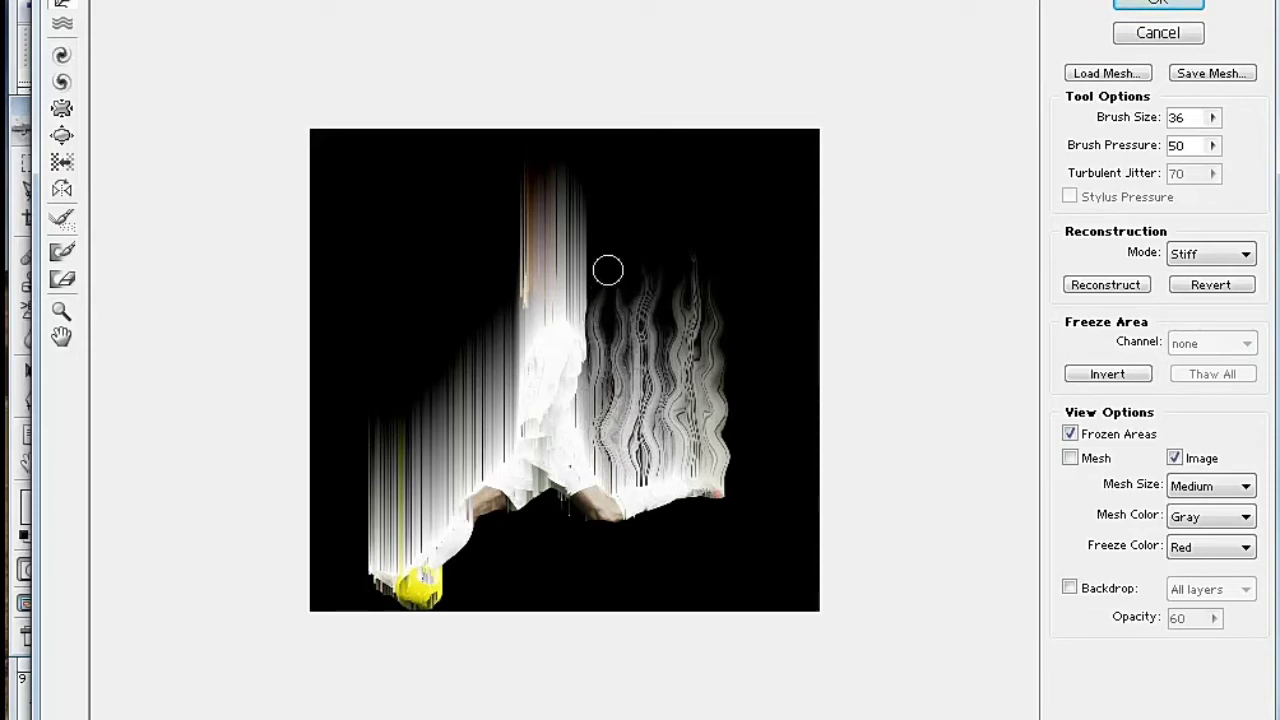
mouse_move(587, 303)
left_mouse_down()
mouse_move(594, 251)
mouse_move(574, 206)
mouse_move(592, 164)
left_mouse_up()
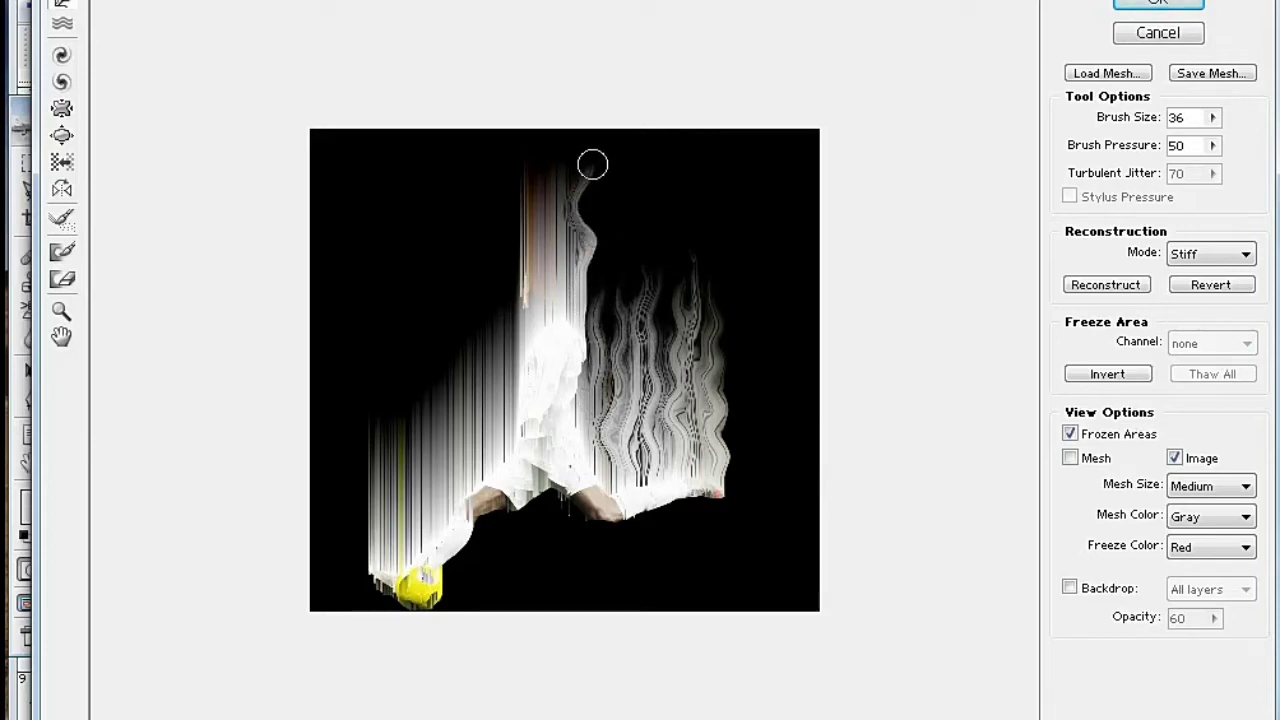
Warp the tall column above the head and the left-side streaks into flames
left_click_drag(563, 291, 557, 103)
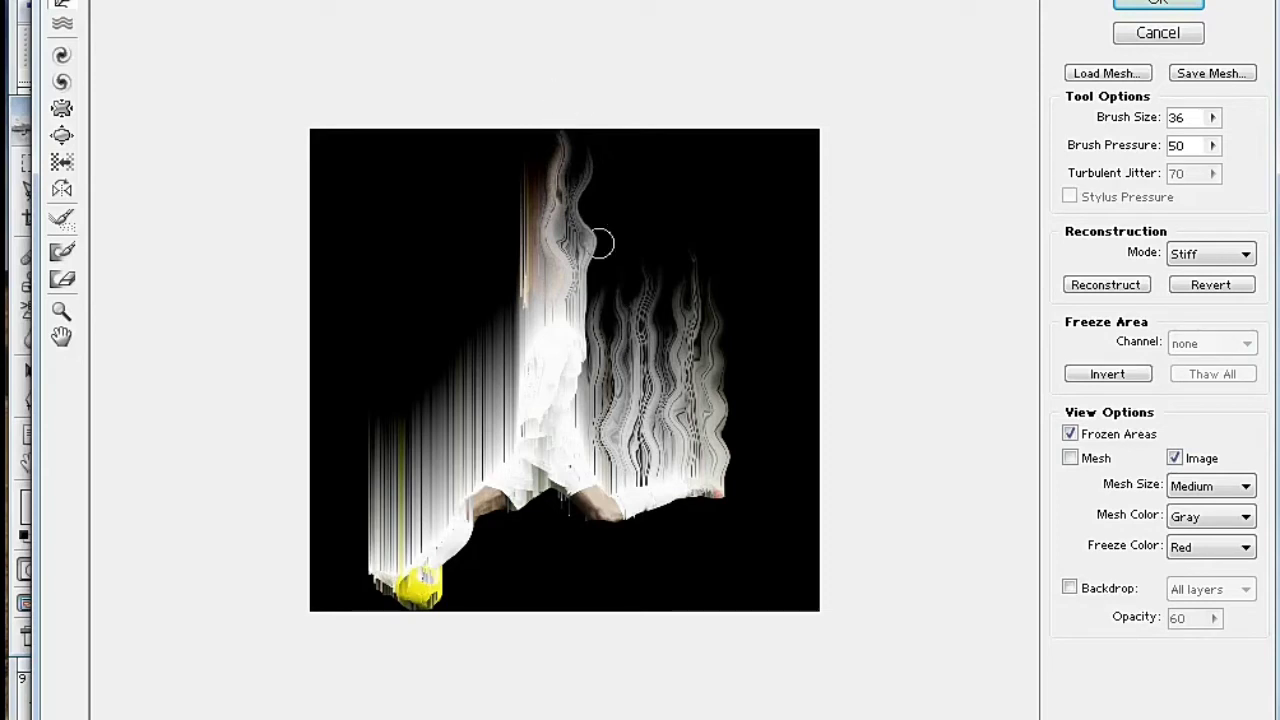
left_click_drag(534, 308, 512, 88)
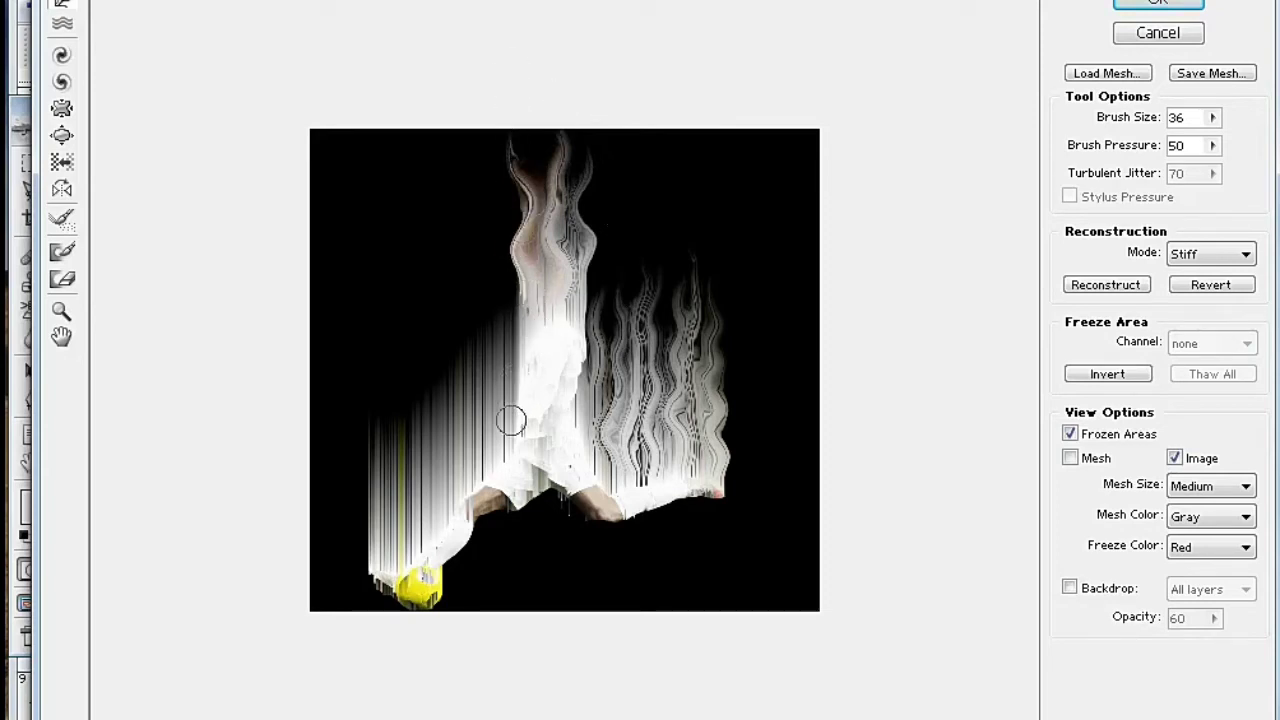
left_click_drag(510, 421, 490, 257)
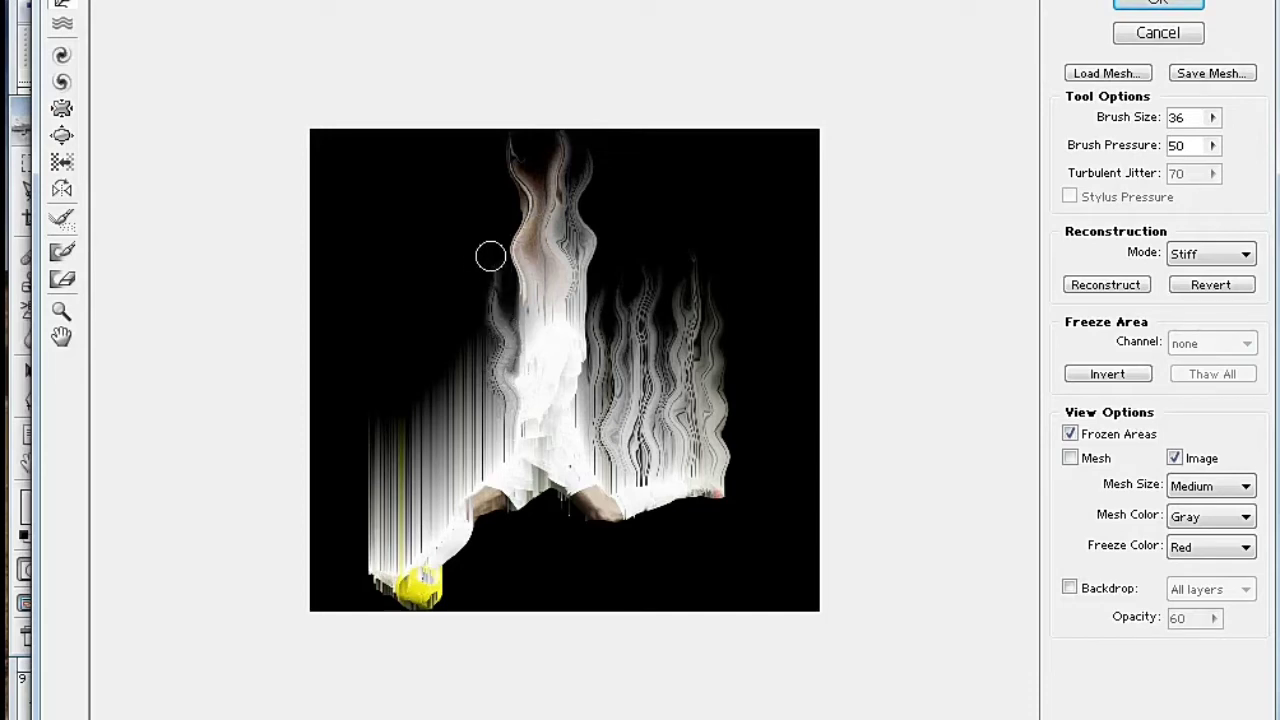
mouse_move(508, 449)
left_mouse_down()
mouse_move(482, 405)
mouse_move(473, 229)
left_mouse_up()
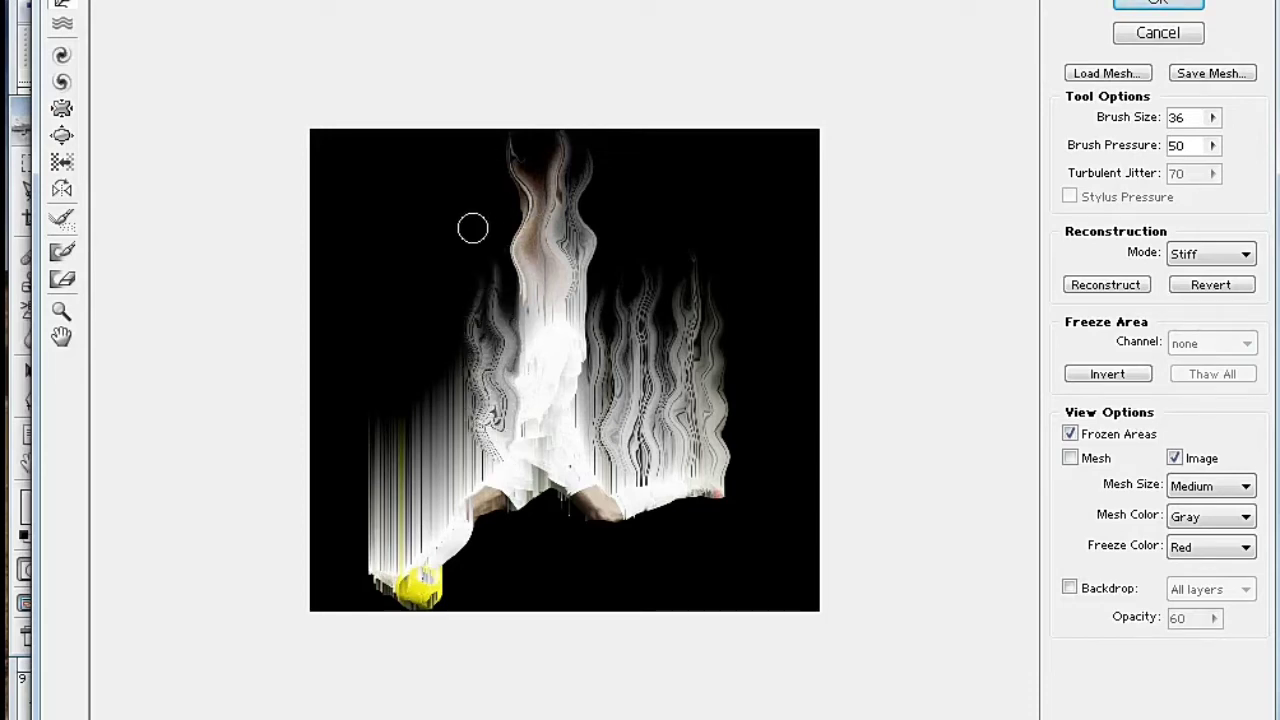
left_click_drag(461, 468, 443, 301)
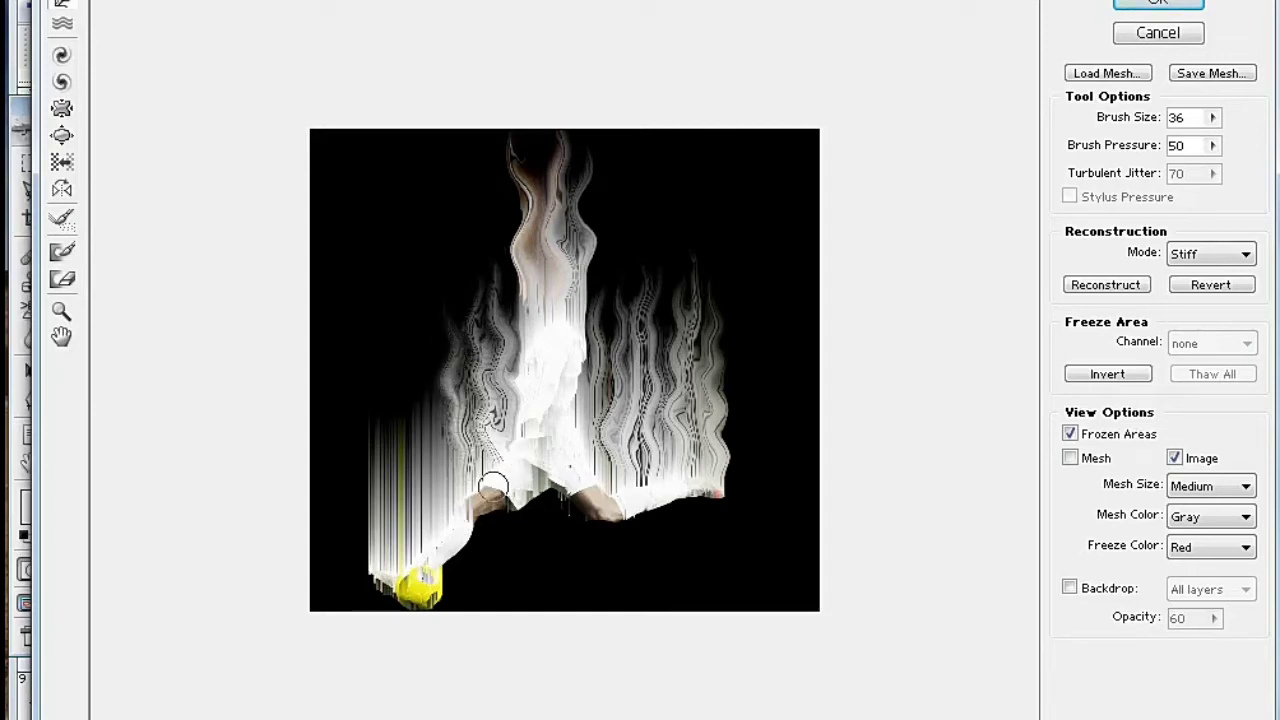
left_click_drag(447, 477, 420, 276)
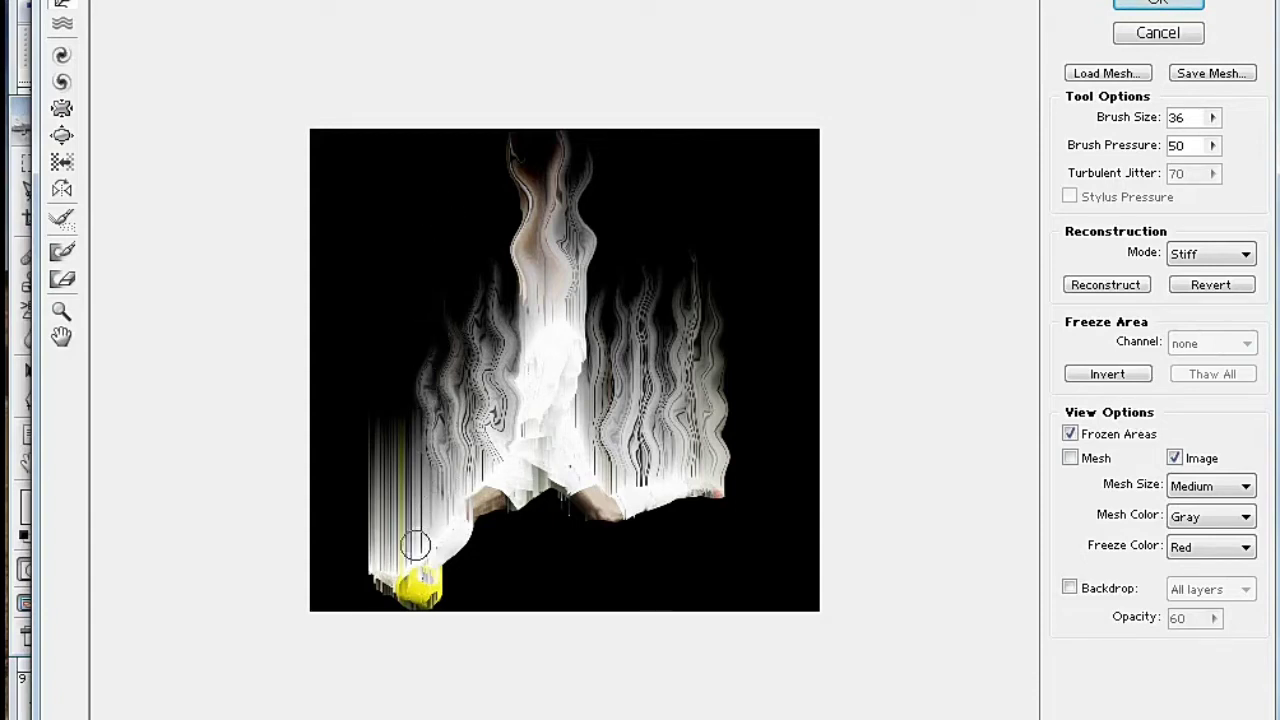
mouse_move(416, 545)
left_mouse_down()
mouse_move(423, 505)
mouse_move(397, 435)
mouse_move(418, 289)
left_mouse_up()
mouse_move(390, 561)
left_mouse_down()
mouse_move(379, 428)
mouse_move(390, 388)
left_mouse_up()
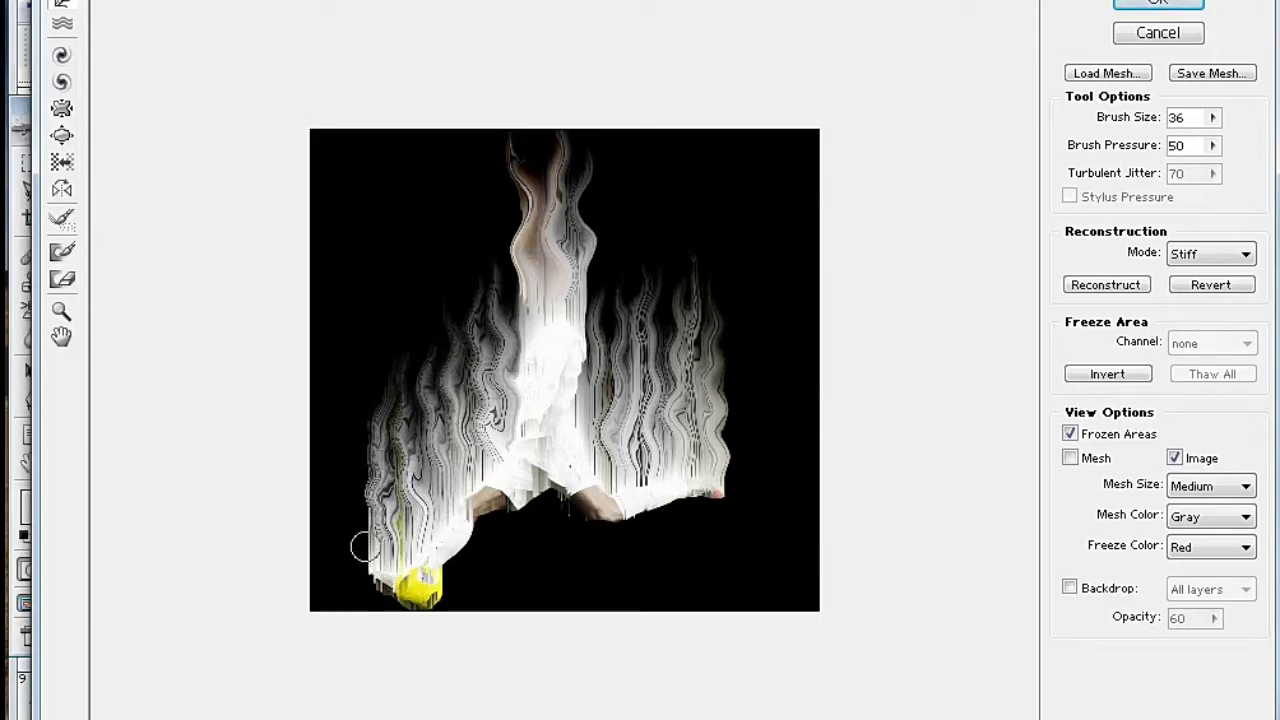
left_click_drag(363, 546, 374, 298)
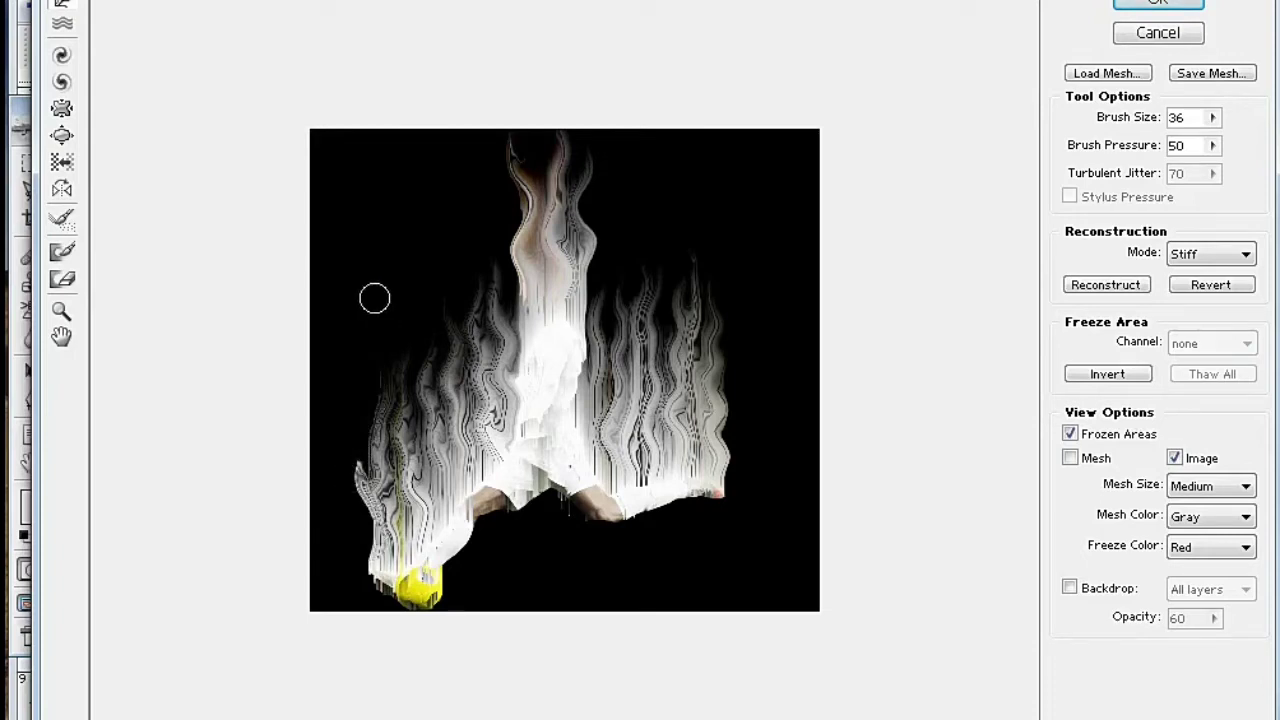
mouse_move(390, 438)
left_mouse_down()
mouse_move(371, 377)
mouse_move(373, 268)
left_mouse_up()
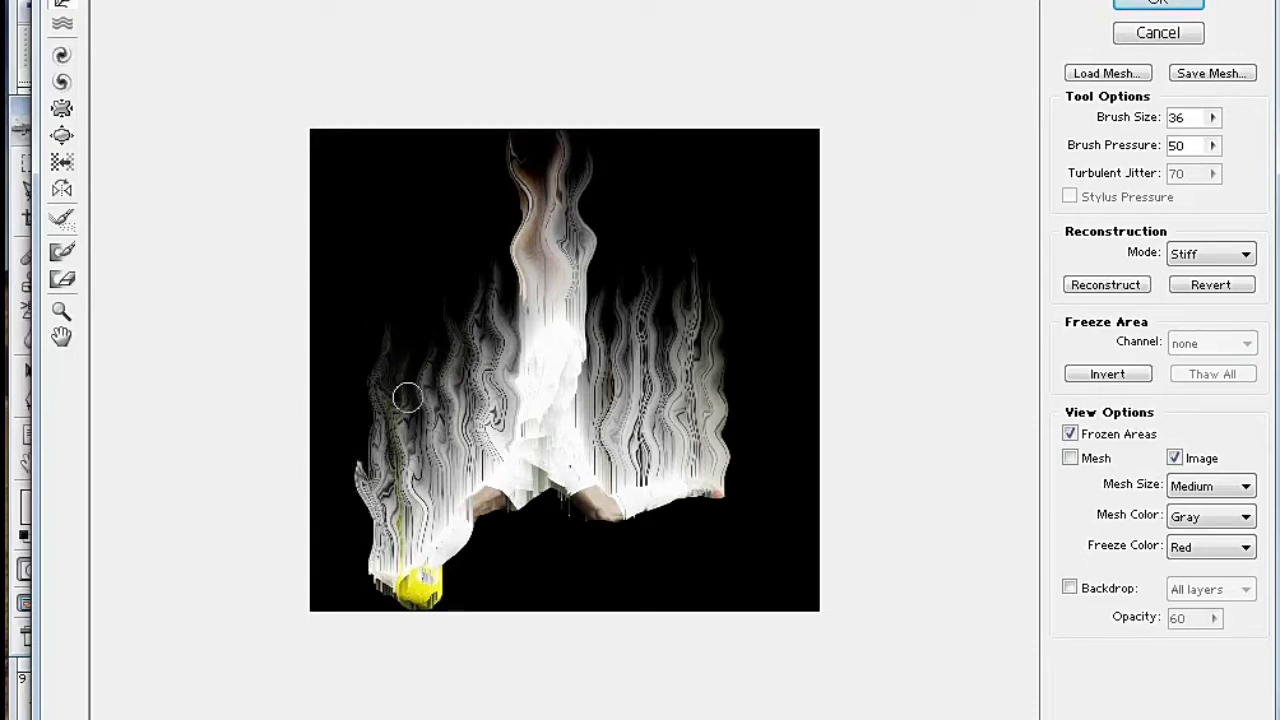
mouse_move(407, 398)
left_mouse_down()
mouse_move(391, 345)
mouse_move(440, 317)
left_mouse_up()
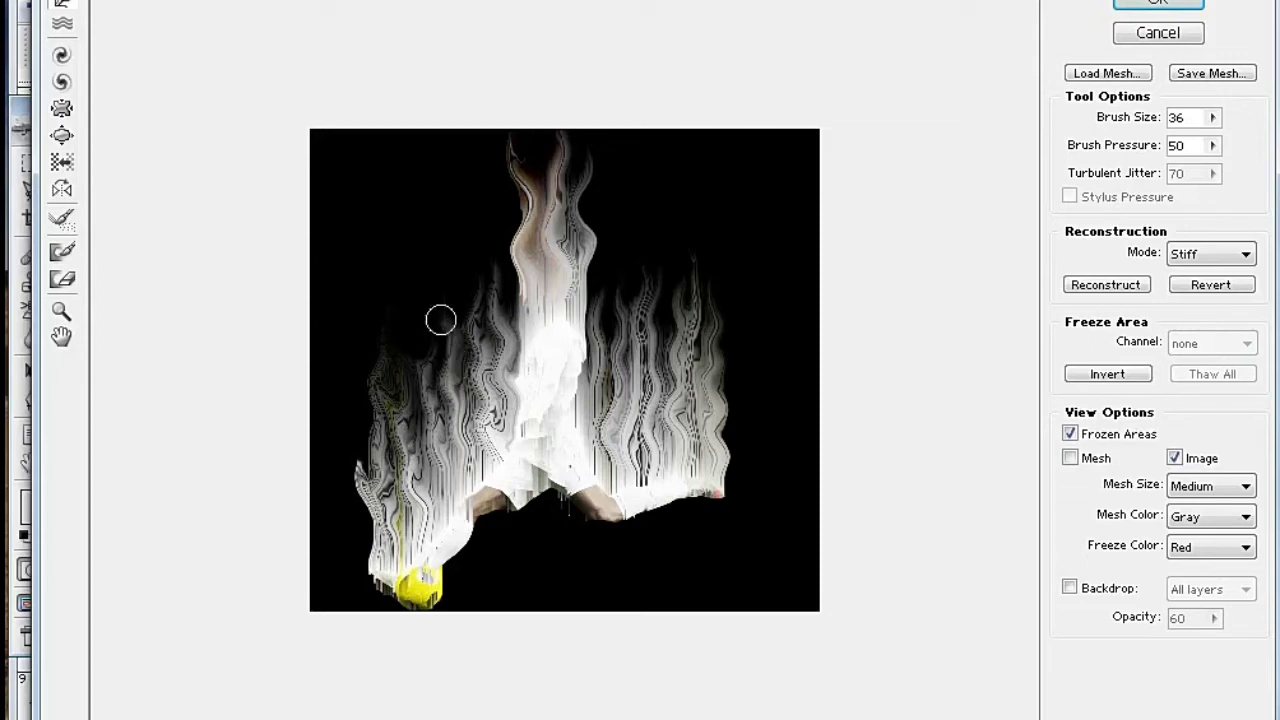
left_click_drag(421, 373, 404, 292)
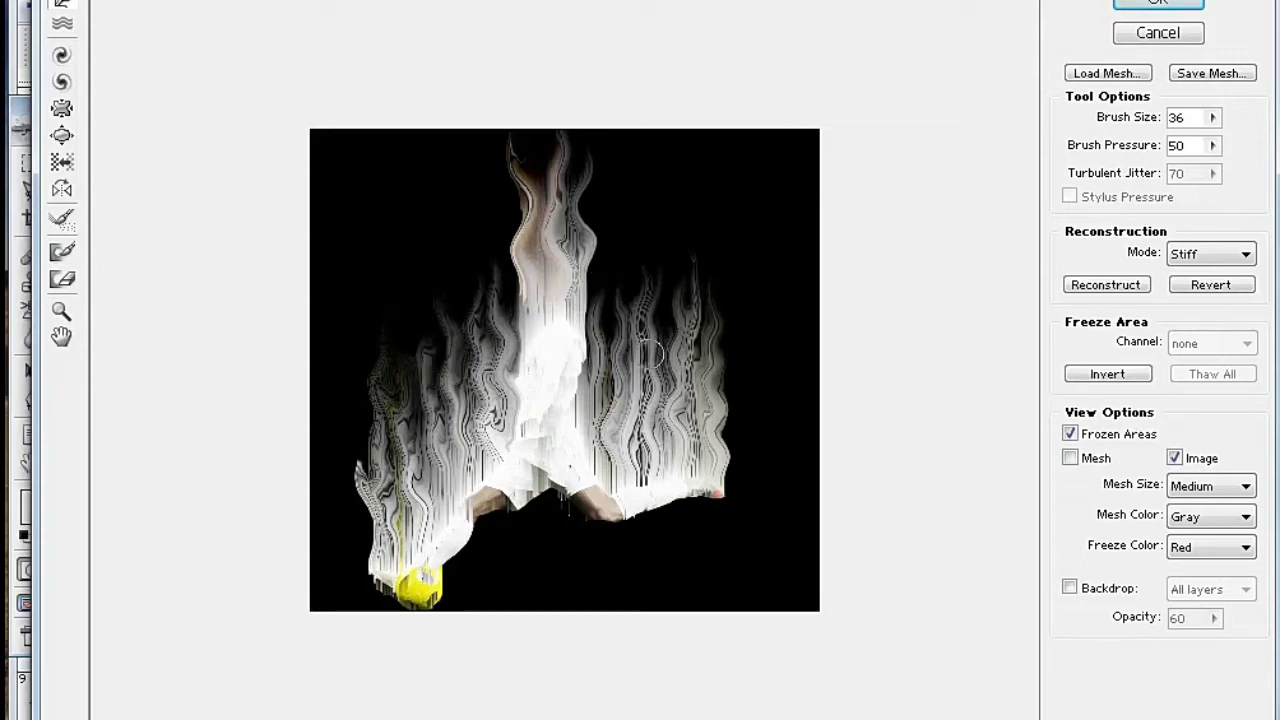
Apply the Liquify distortion and add a Hue/Saturation adjustment layer
left_click(1154, 7)
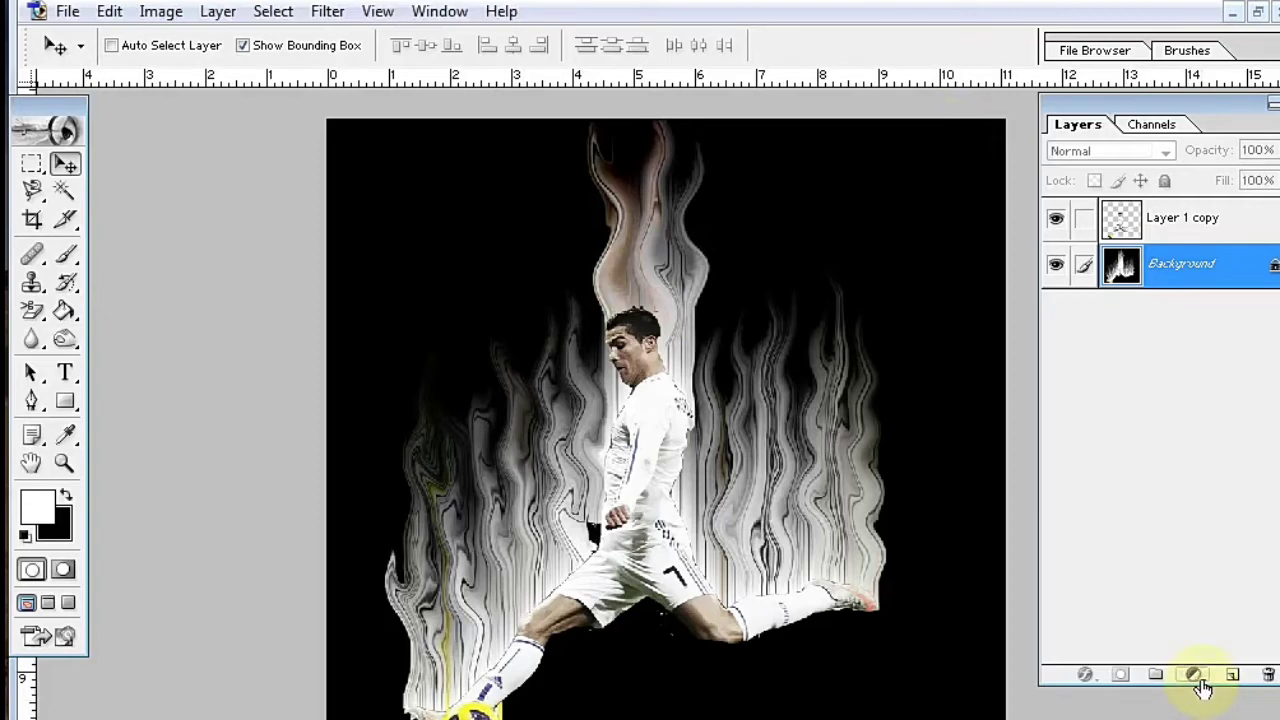
left_click(1195, 676)
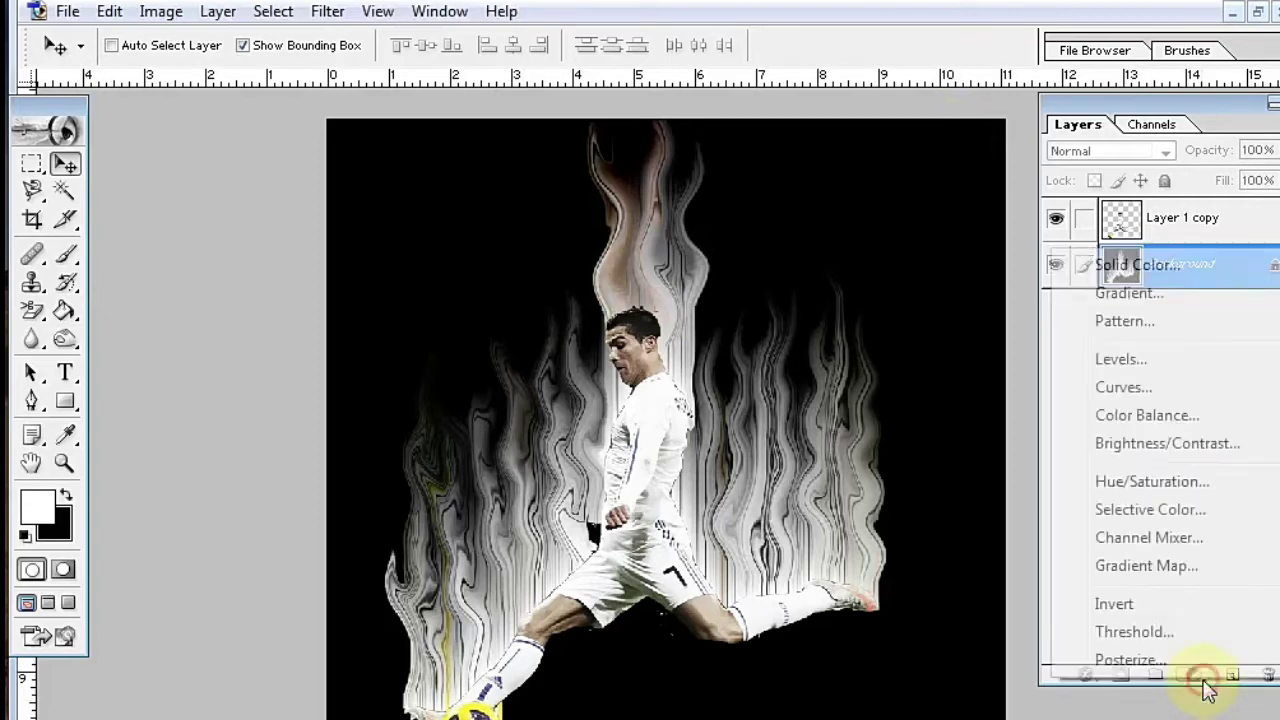
left_click(1133, 483)
Colorize the adjustment with Saturation 100 and Hue 57 for a yellow-green tint
left_click(1194, 271)
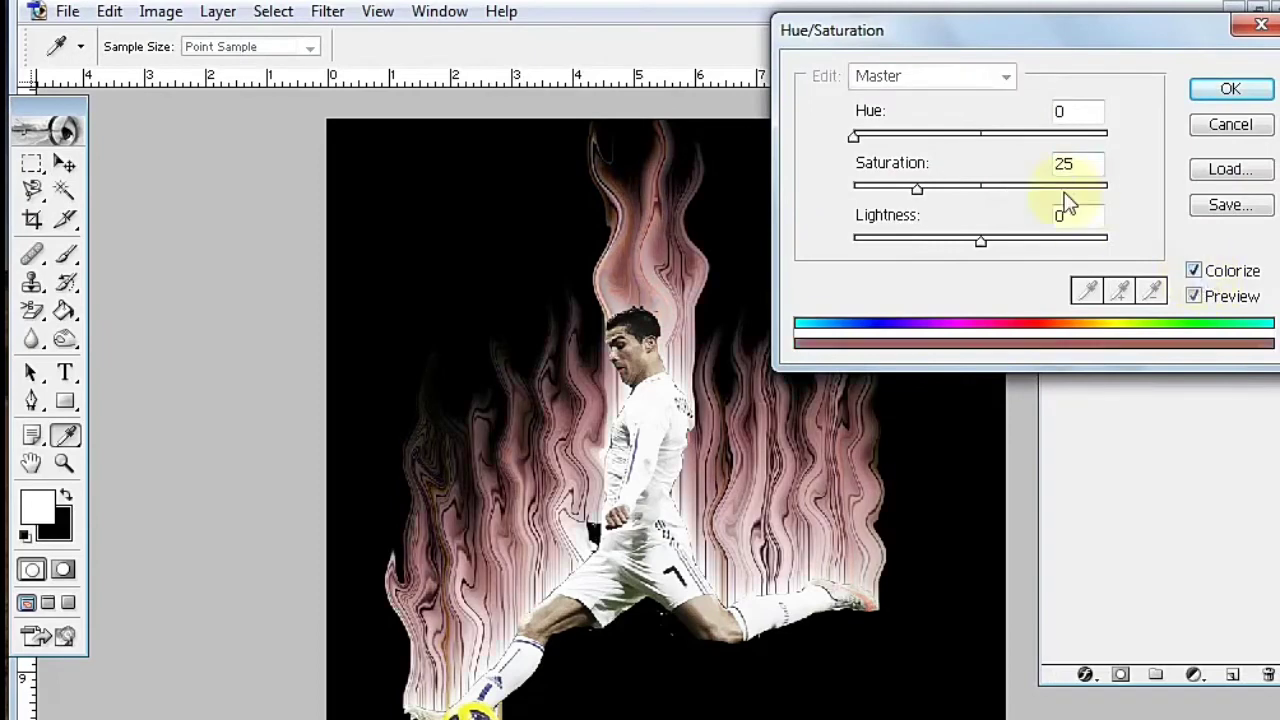
left_click_drag(920, 190, 1120, 198)
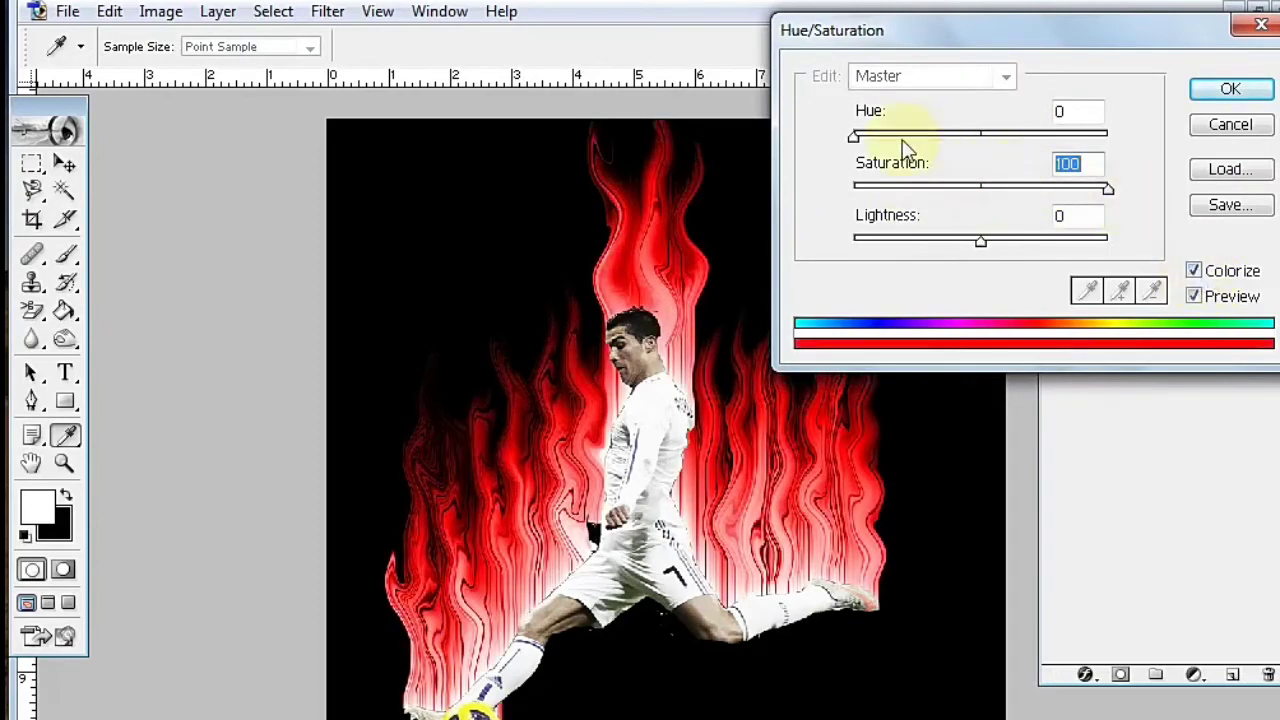
mouse_move(857, 135)
left_mouse_down()
mouse_move(926, 137)
mouse_move(906, 137)
left_mouse_up()
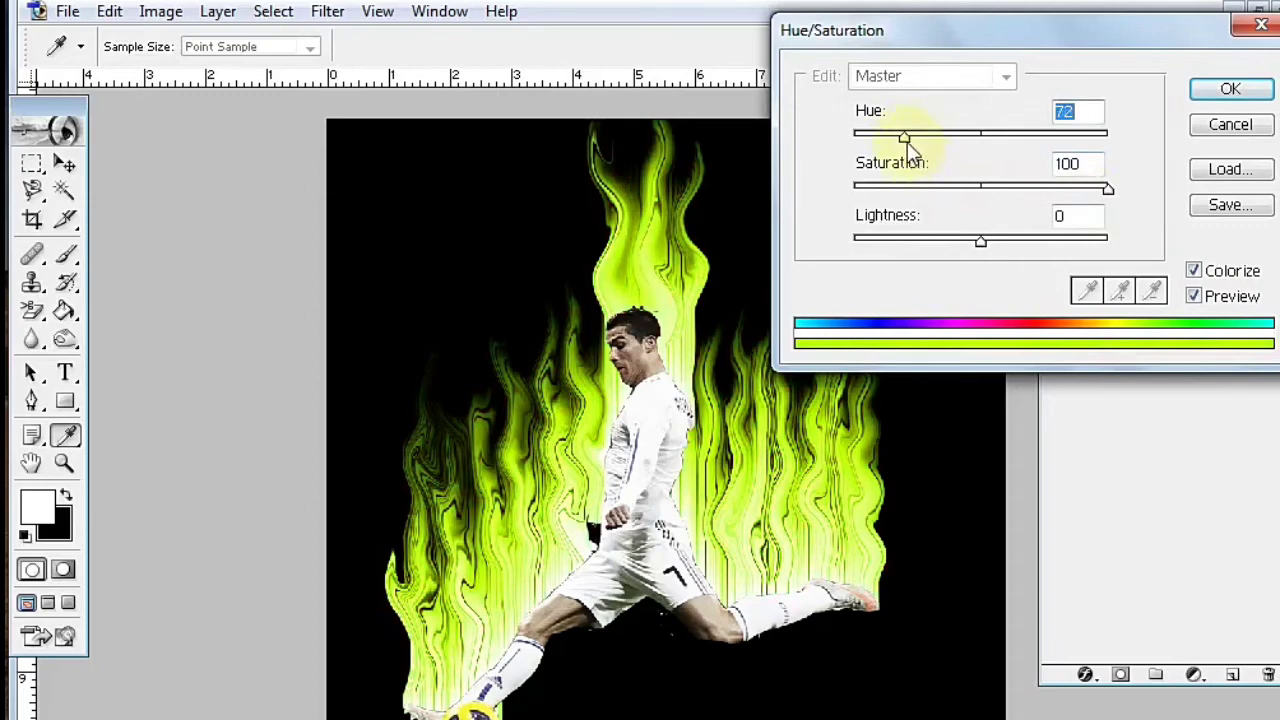
left_click(1213, 97)
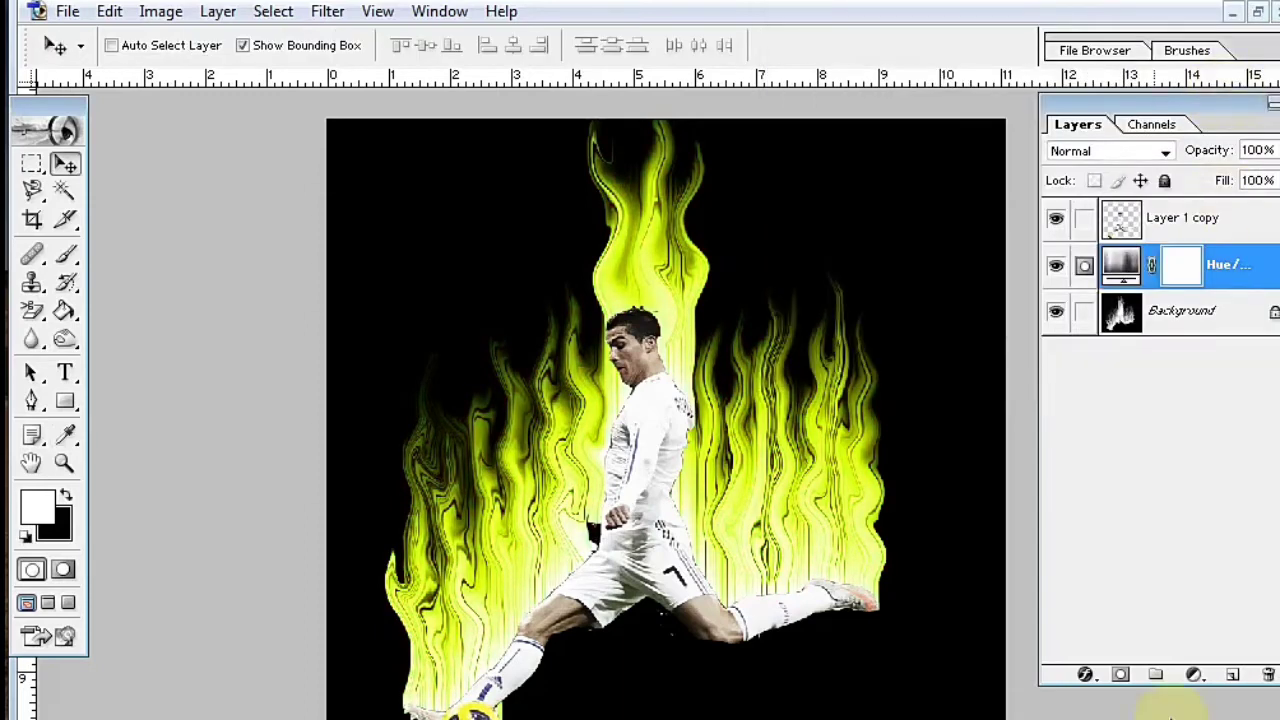
Add another Hue/Saturation adjustment layer with Hue -70 to turn the flames red
left_click(1198, 676)
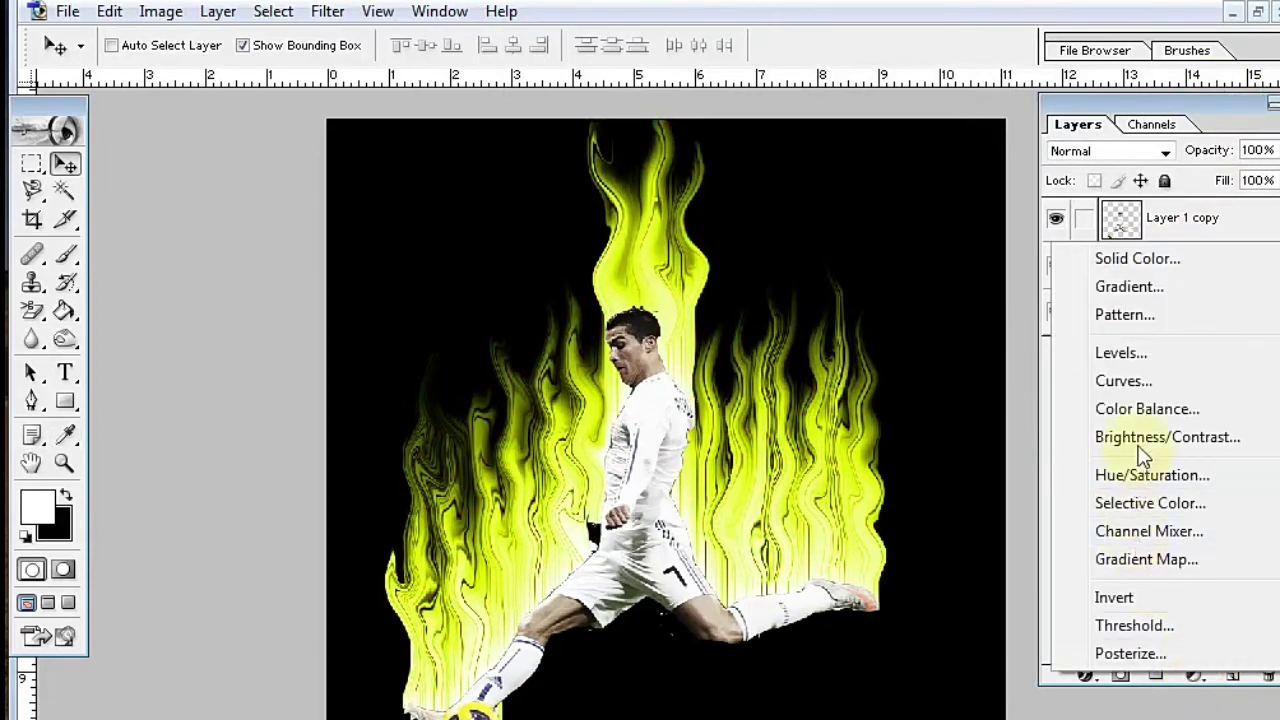
left_click(1170, 478)
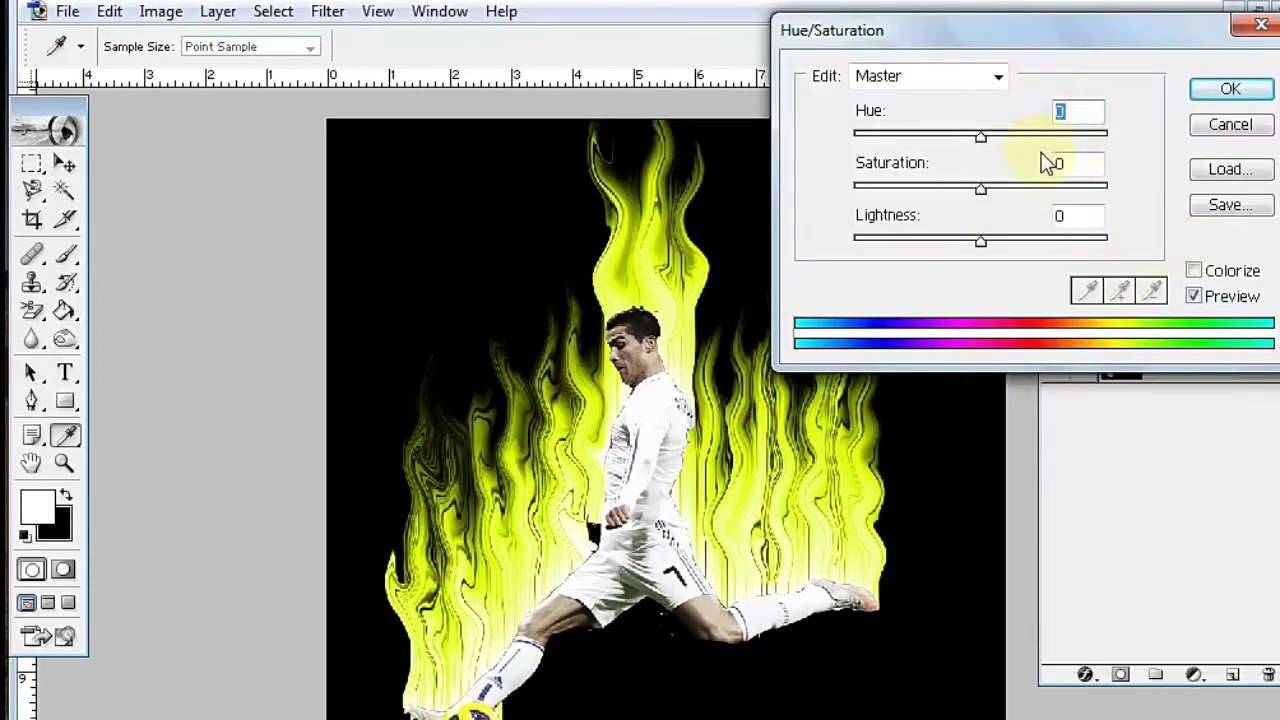
type("70")
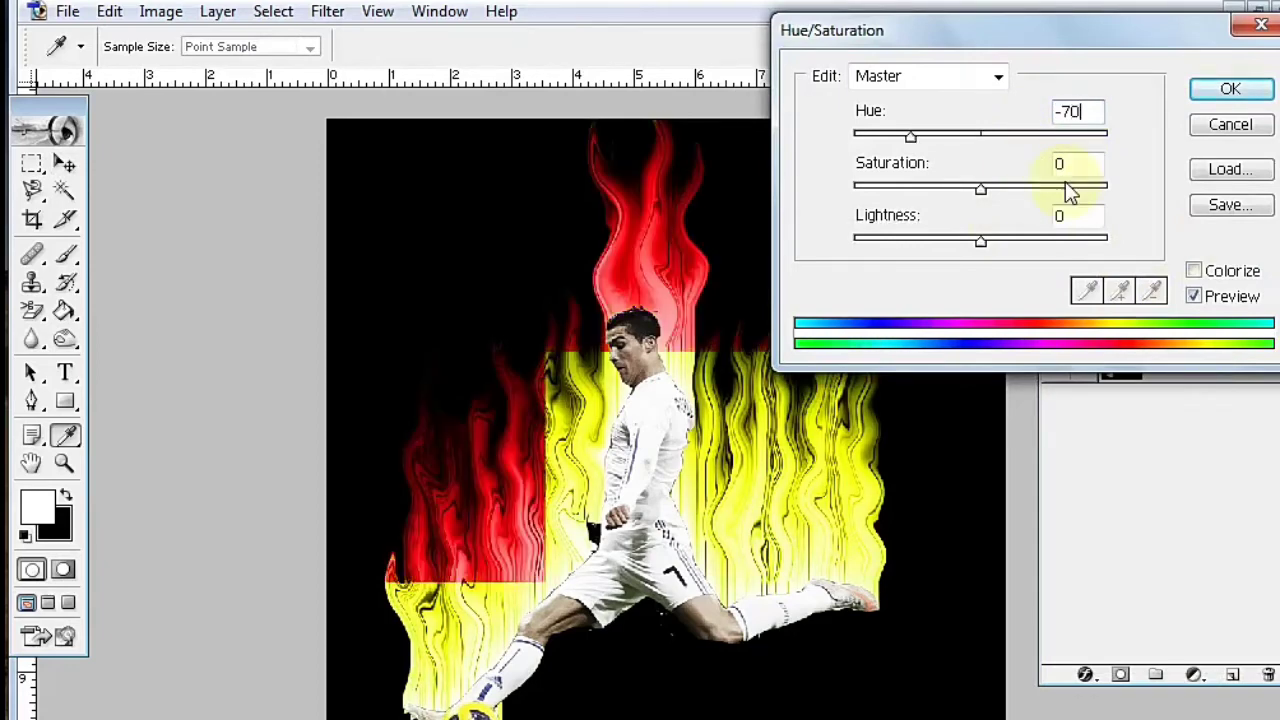
left_click(1222, 90)
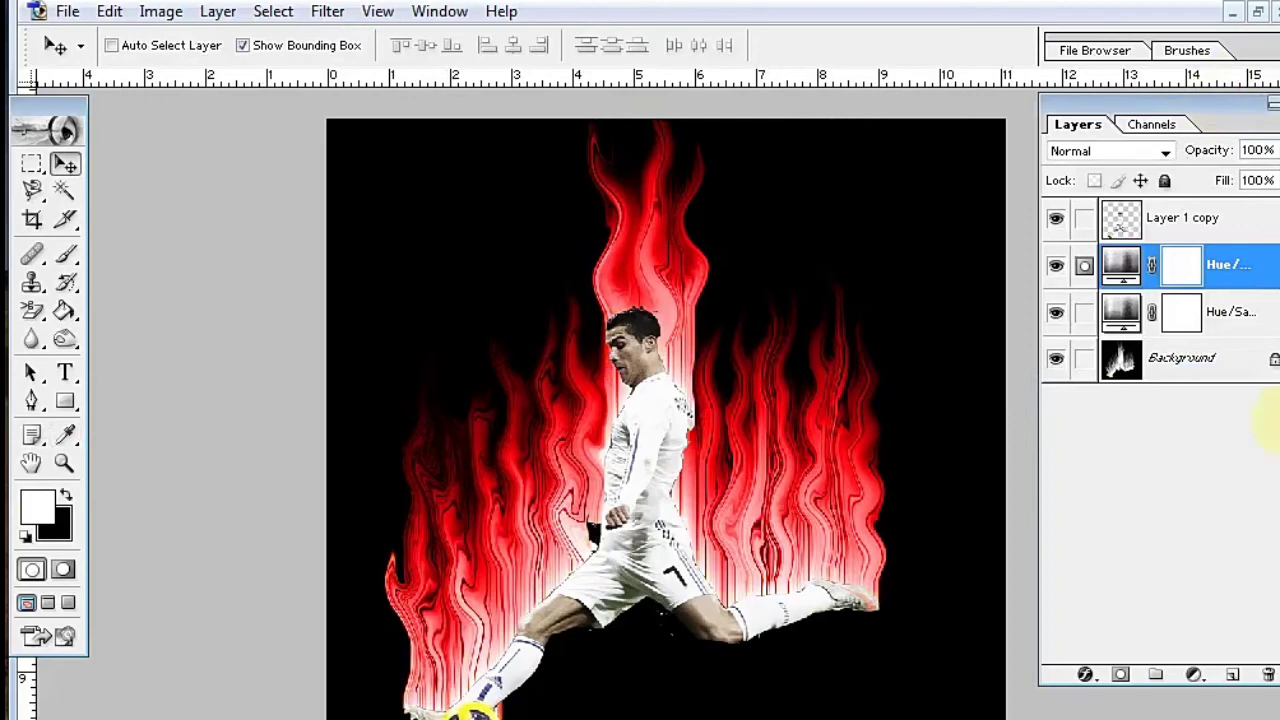
left_click(1125, 152)
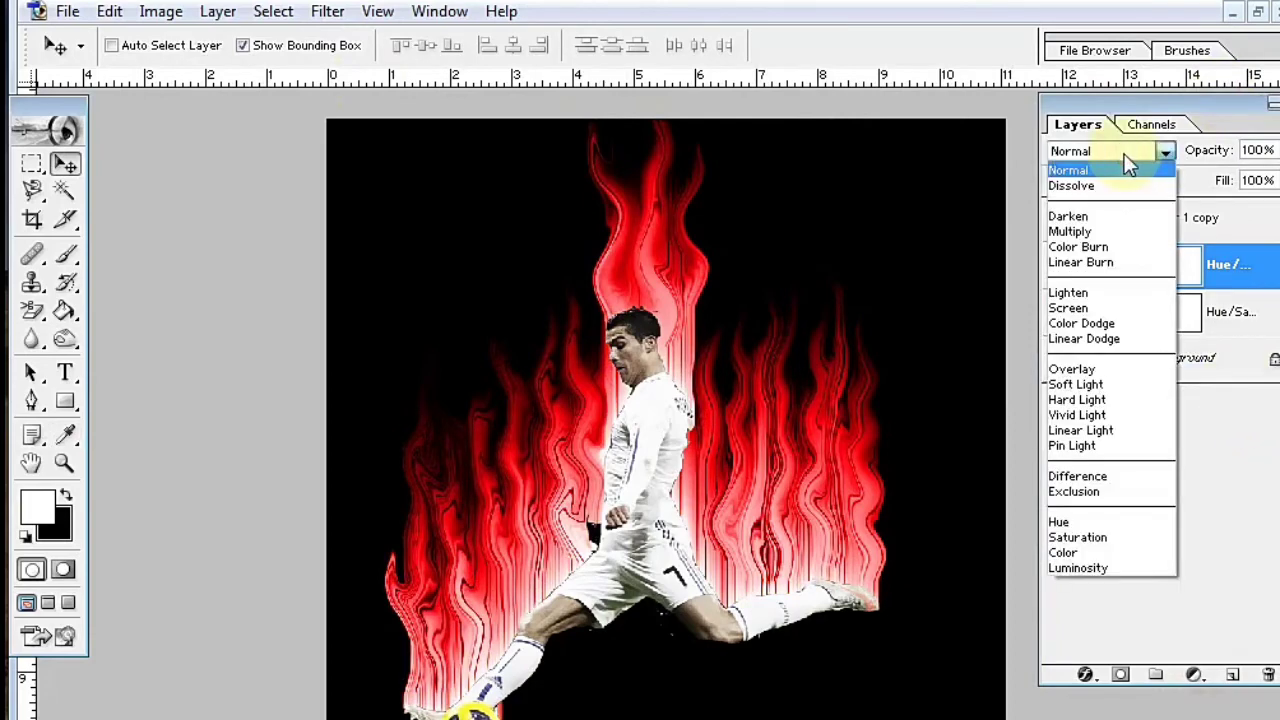
Set the top Hue/Saturation layer to Overlay so the flames glow red, orange and yellow
left_click(1078, 374)
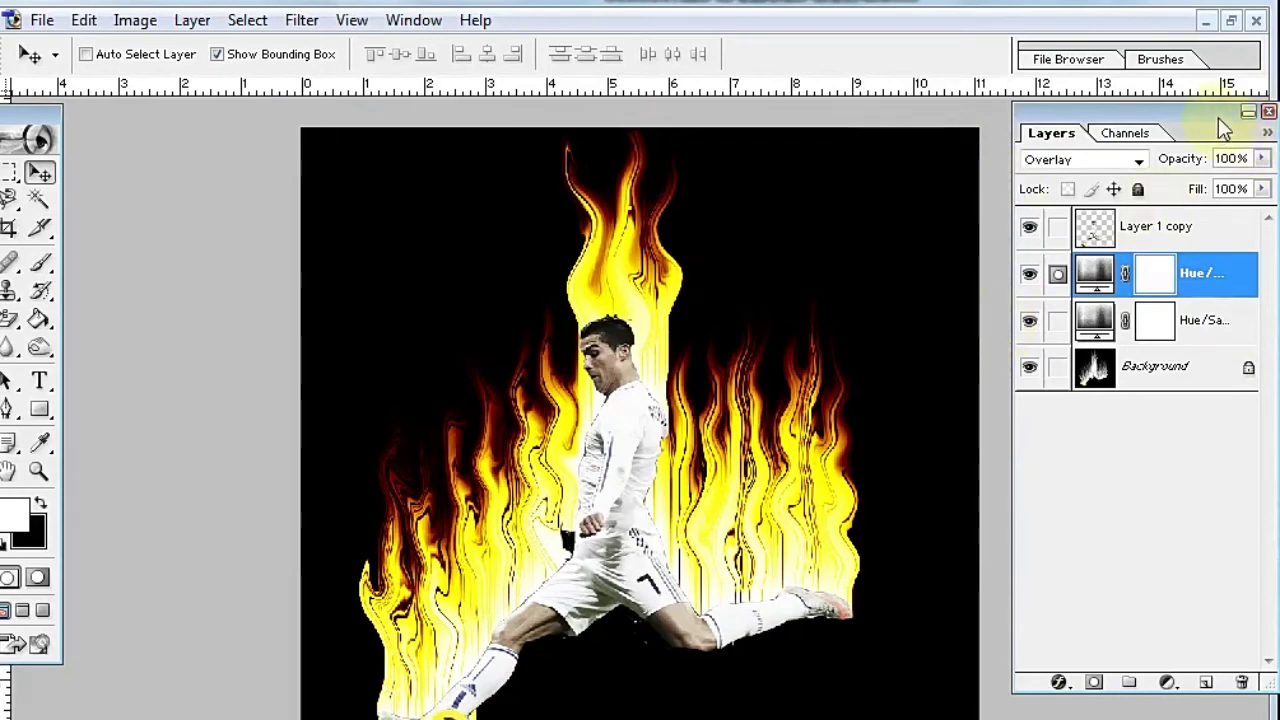
left_click(1231, 20)
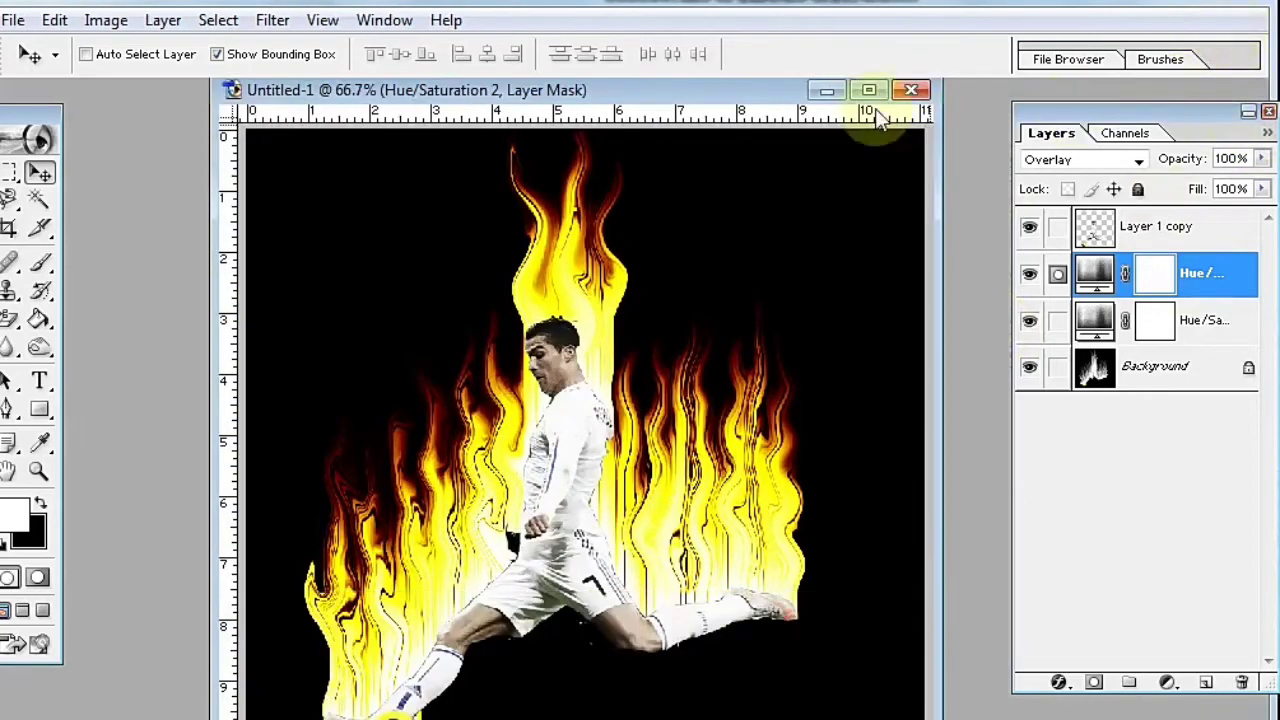
Duplicate the image as 'Untitled-1 copy' and bring the original Untitled-1 window back to front
right_click(736, 92)
left_click(771, 110)
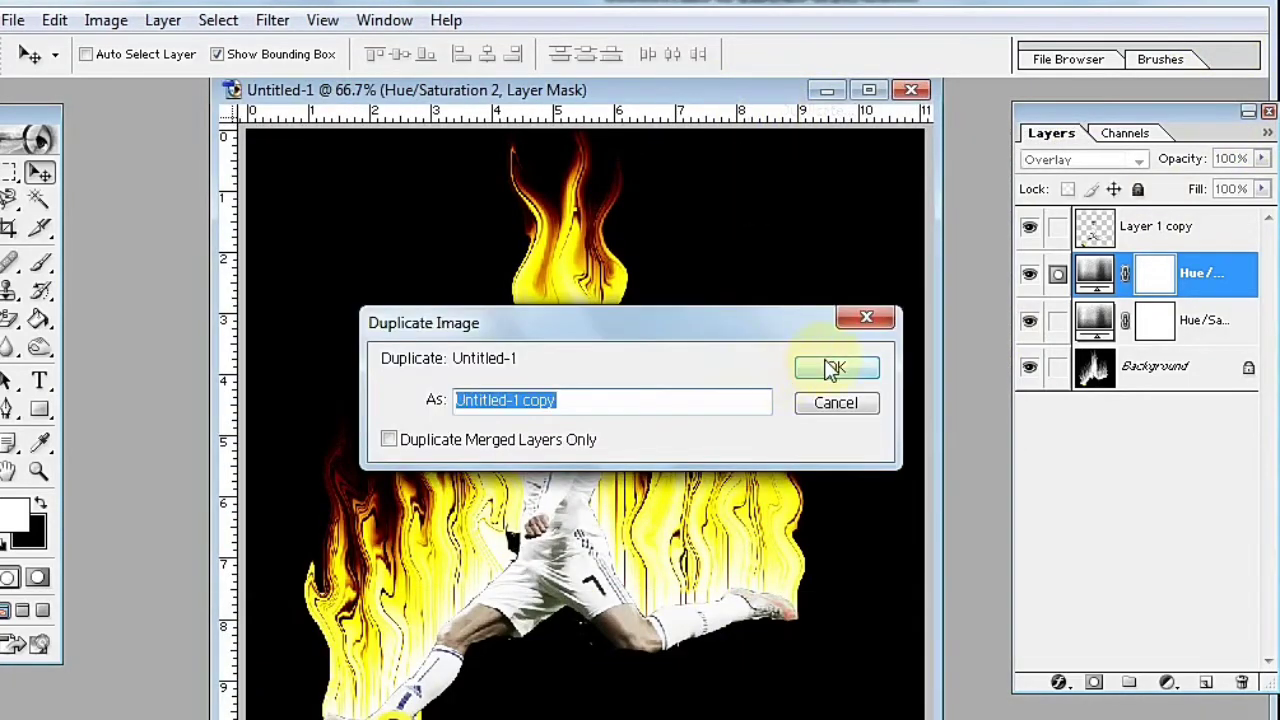
left_click(866, 317)
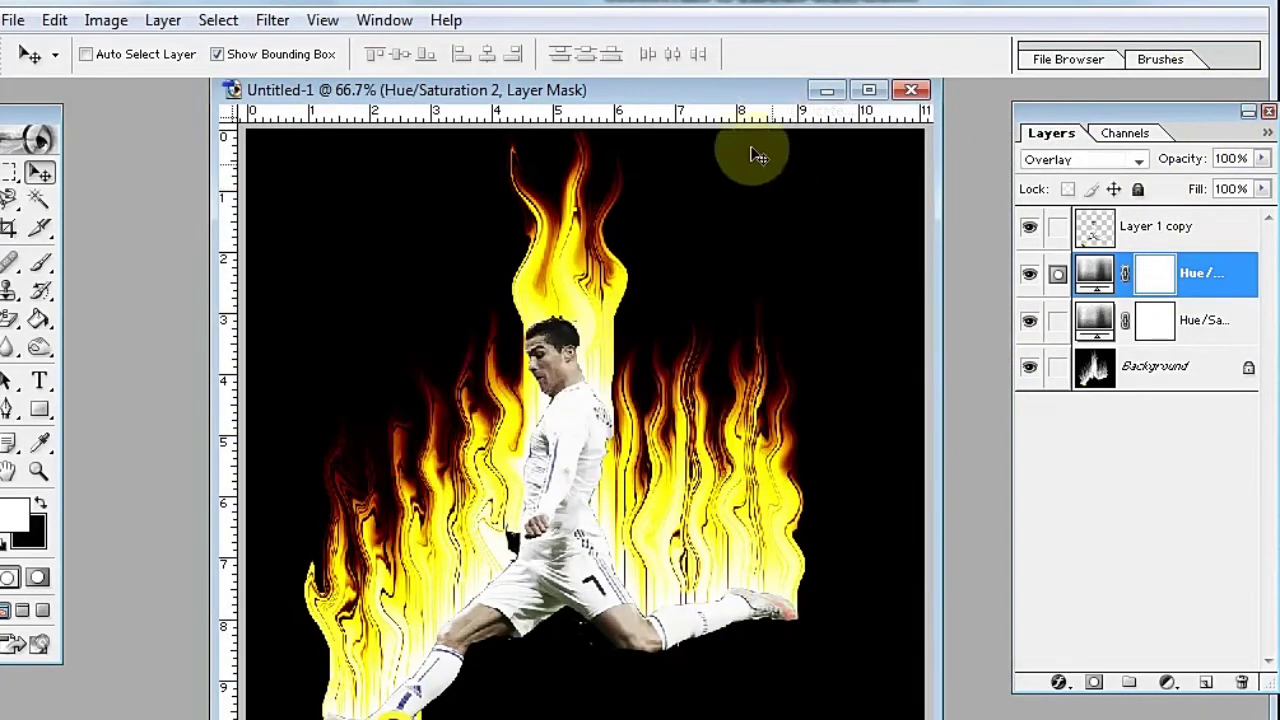
right_click(725, 96)
left_click(775, 117)
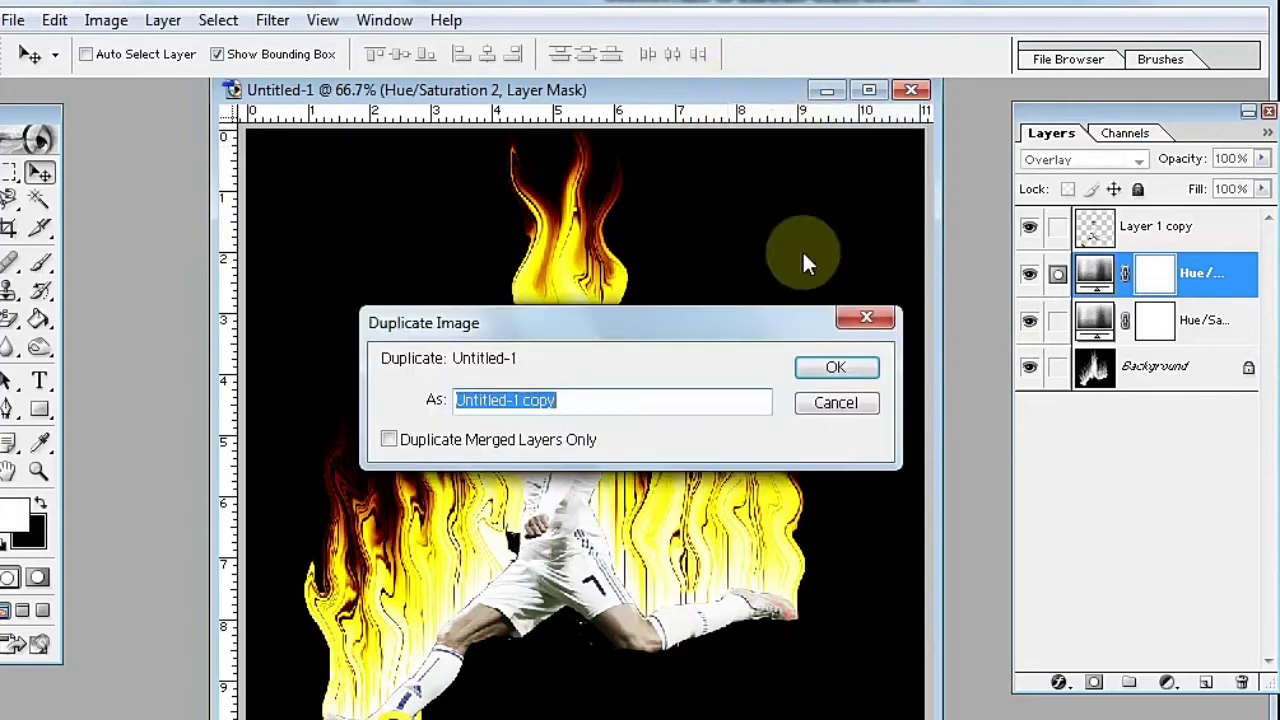
left_click(834, 366)
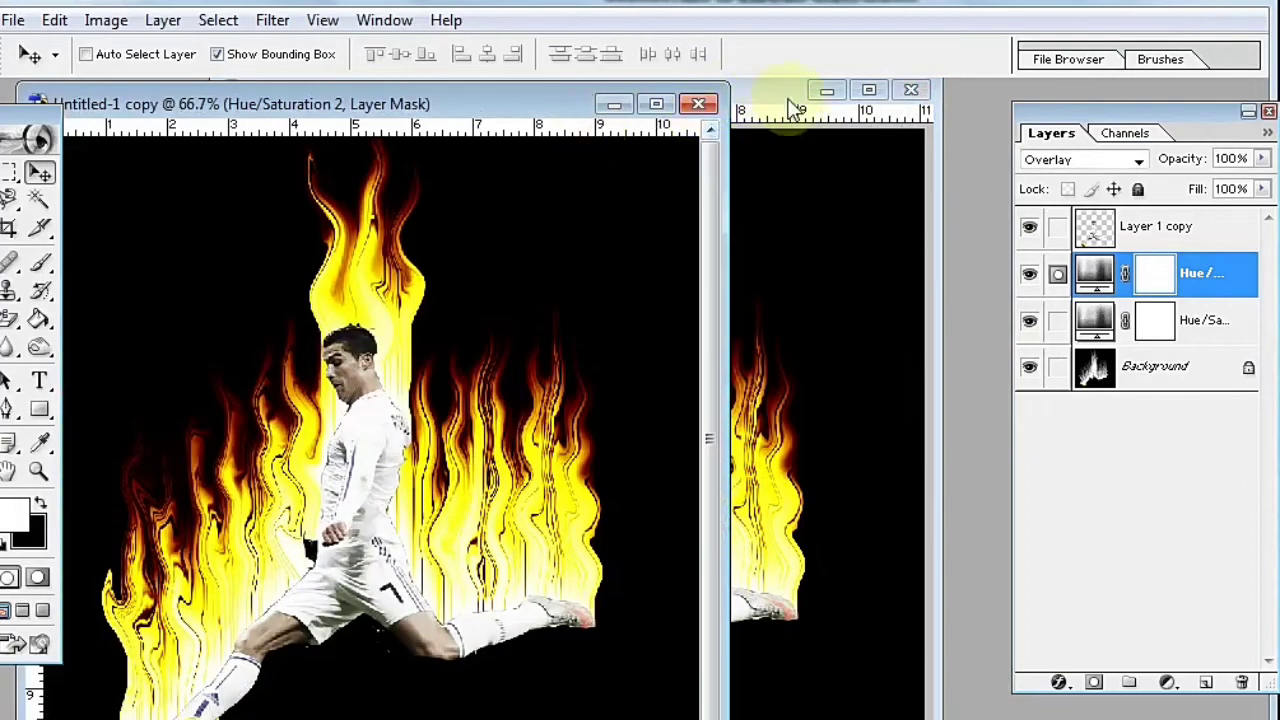
left_click(835, 108)
left_click_drag(790, 97, 817, 118)
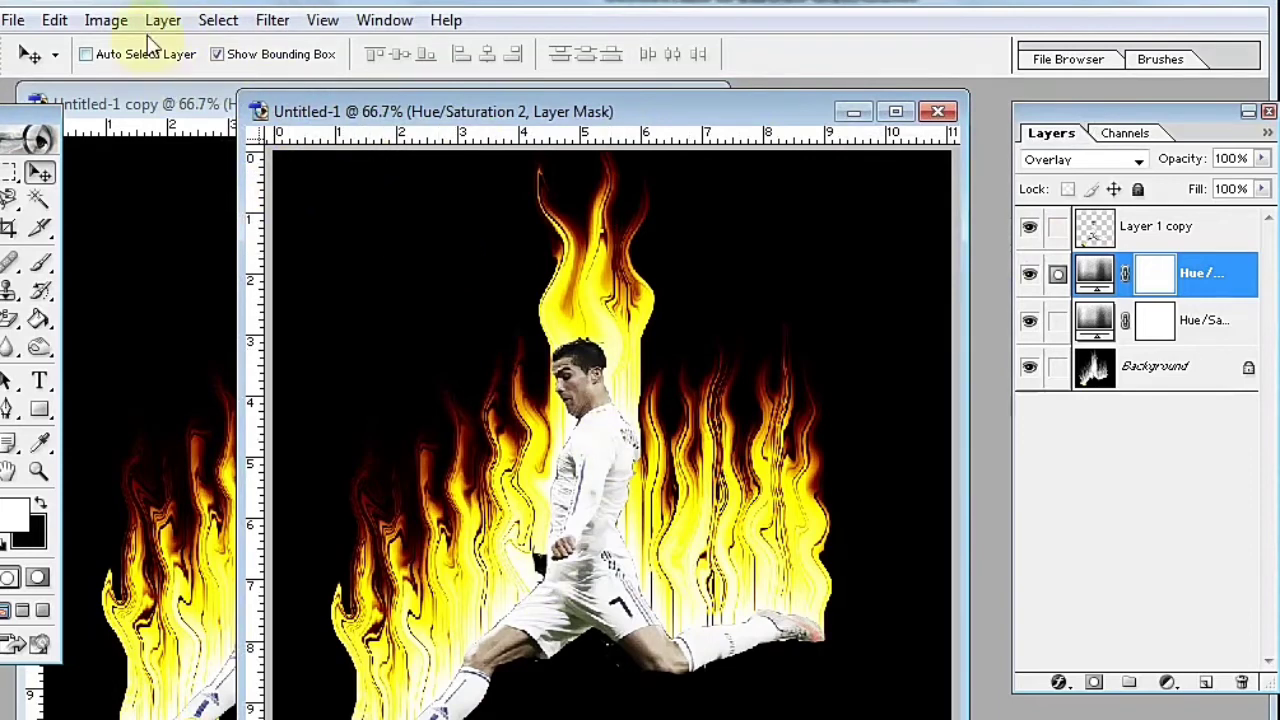
Convert Untitled-1 to Grayscale mode, discarding its Hue/Saturation adjustment layers
left_click(104, 22)
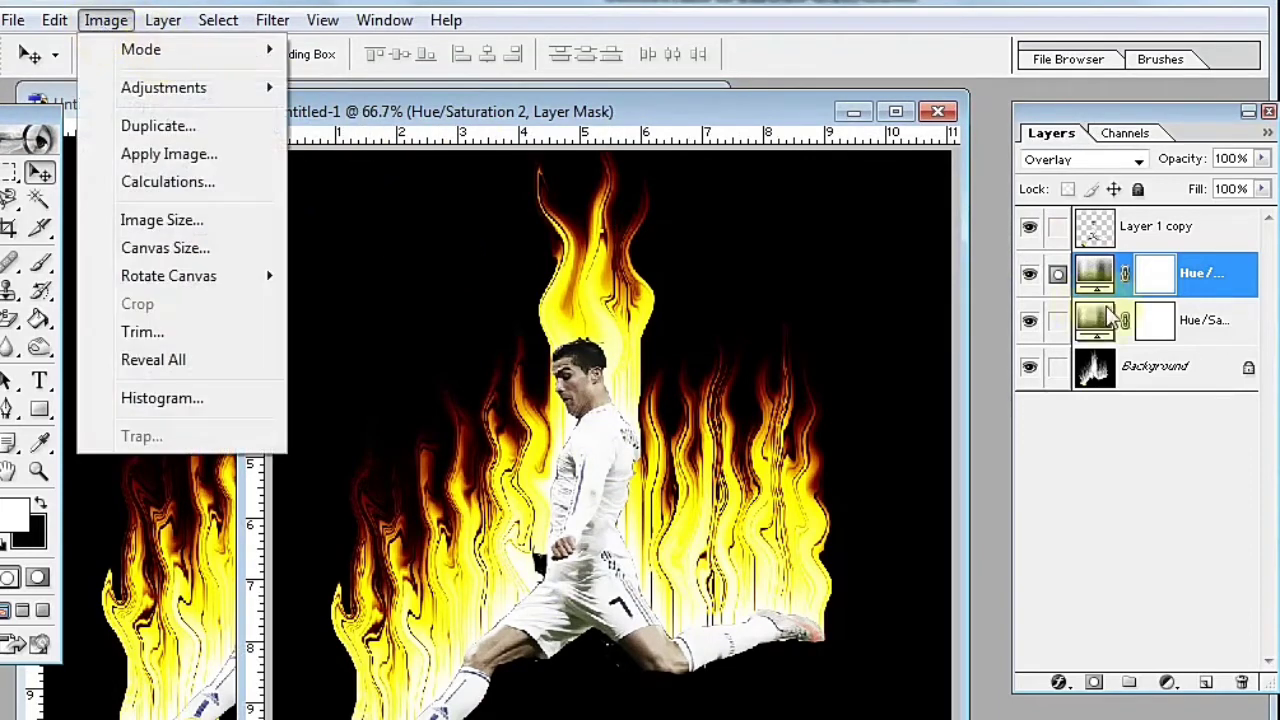
mouse_move(141, 50)
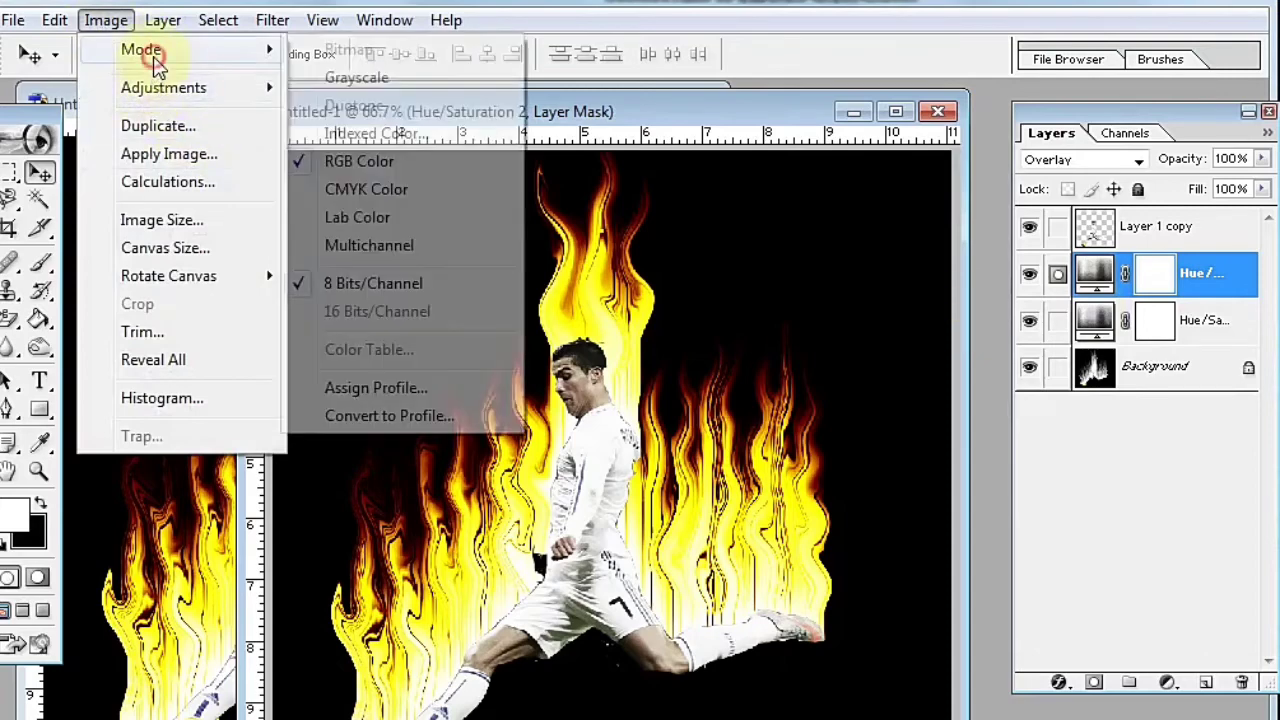
left_click(340, 80)
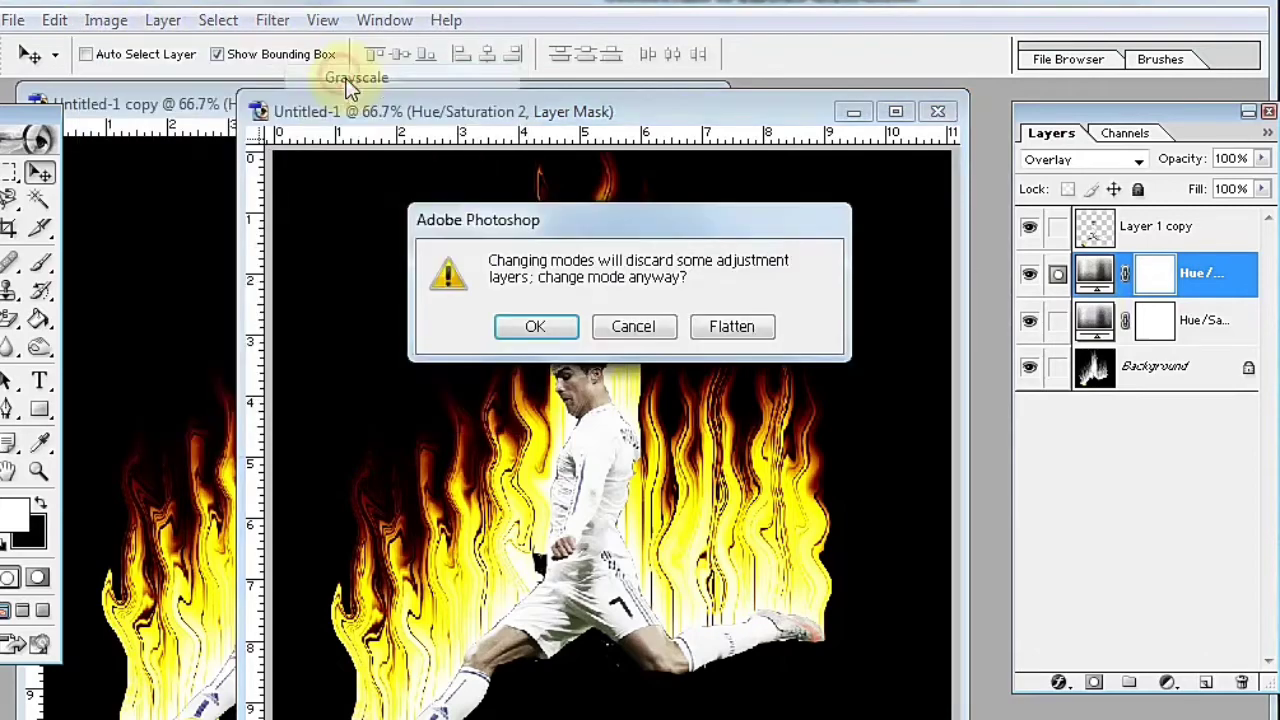
left_click(535, 325)
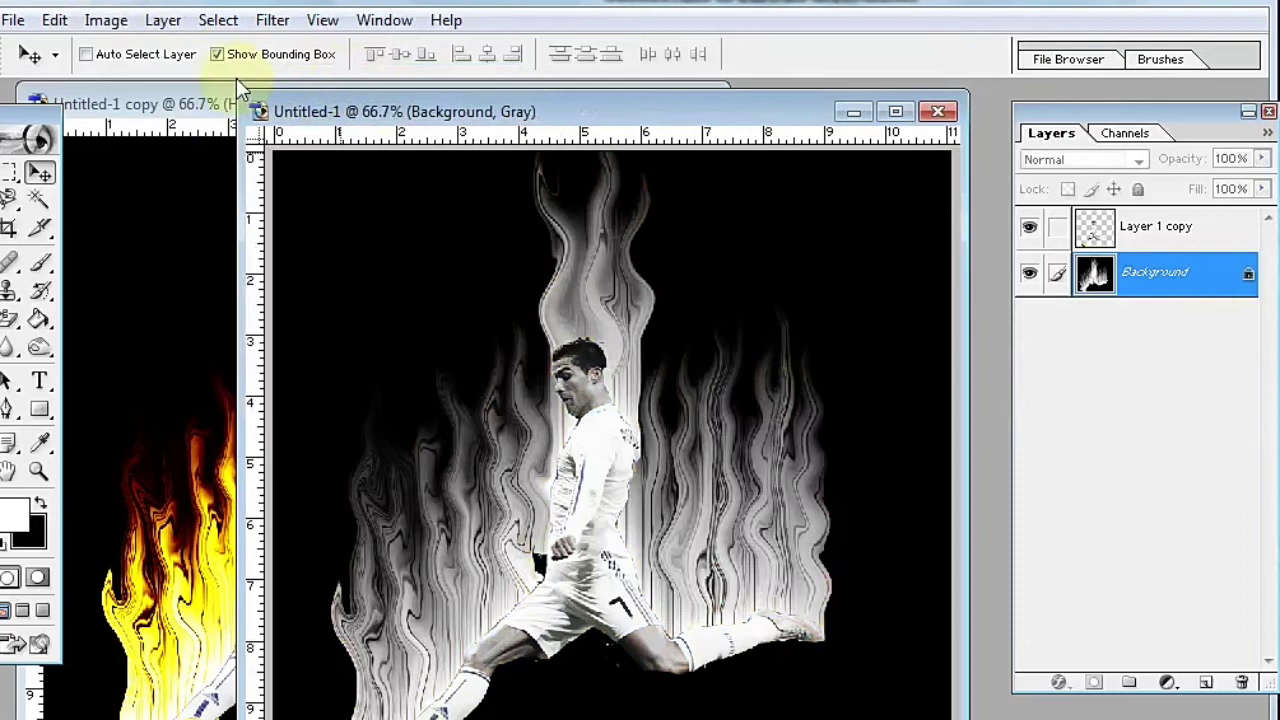
left_click(105, 20)
mouse_move(141, 49)
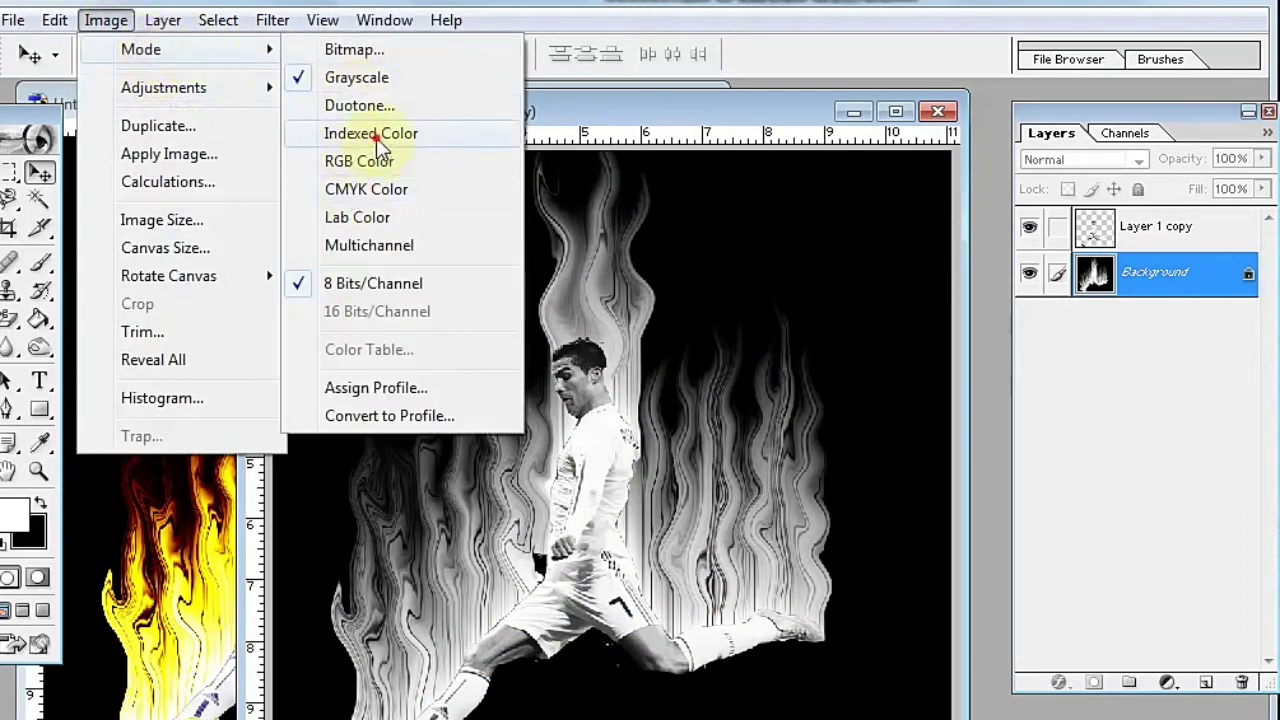
Flatten to Indexed Color, apply the Black Body colour table, then convert back to RGB Color
left_click(365, 133)
left_click(540, 328)
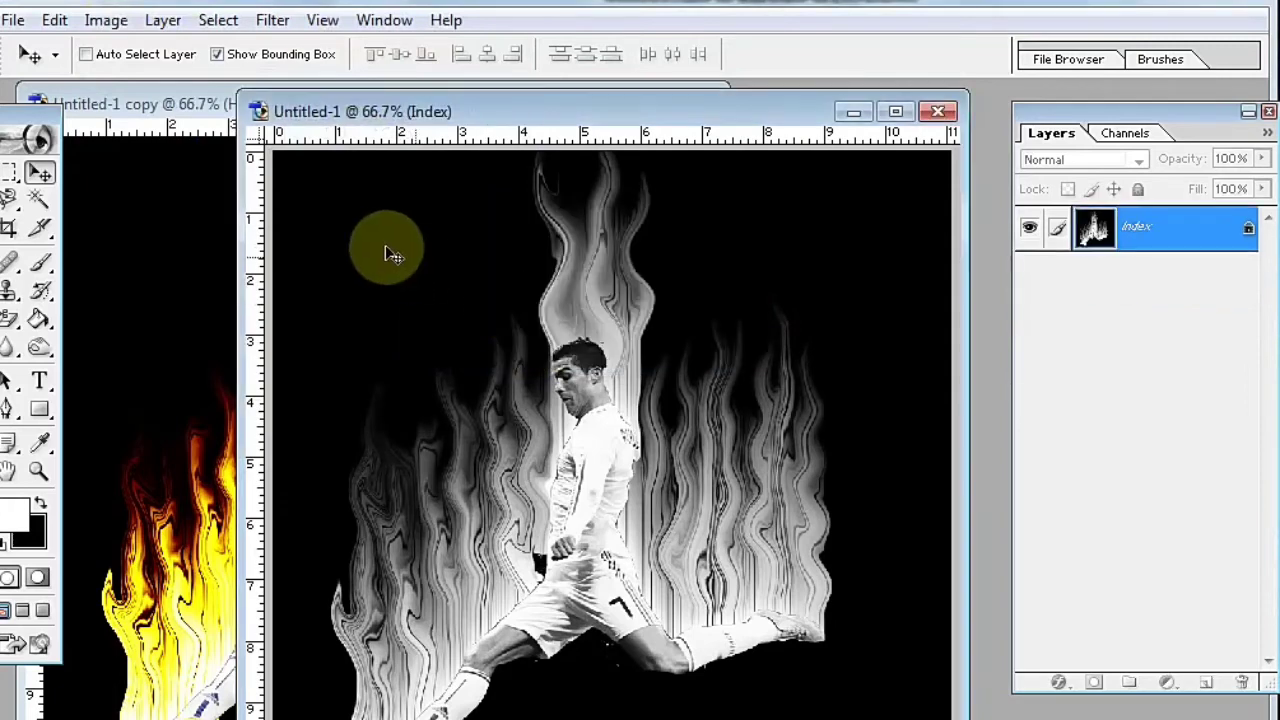
left_click(117, 26)
mouse_move(141, 49)
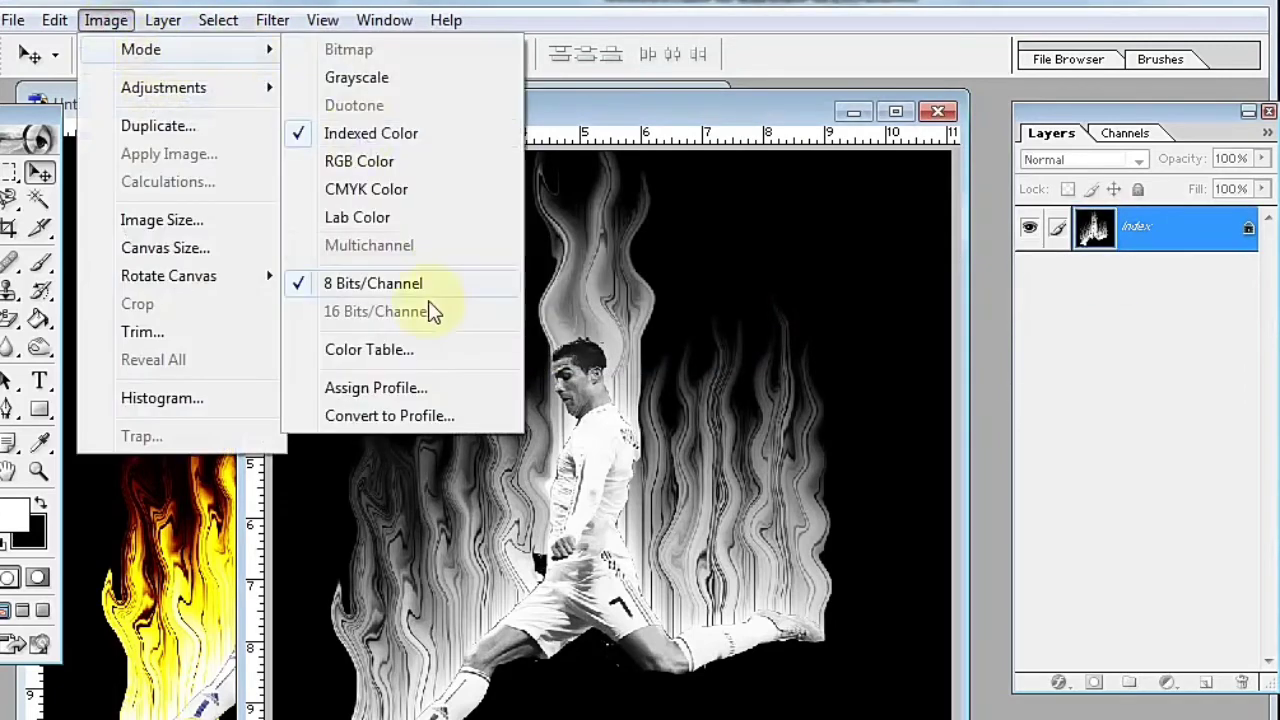
left_click(388, 352)
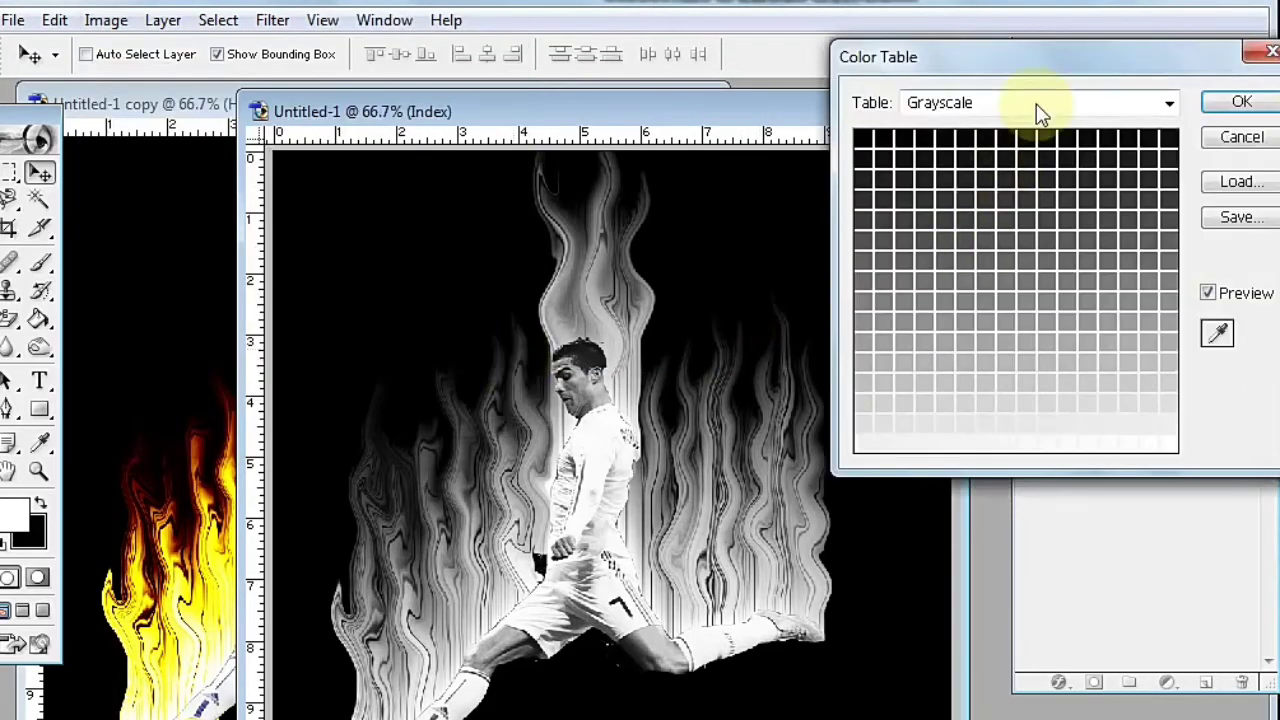
left_click(1037, 104)
left_click(972, 168)
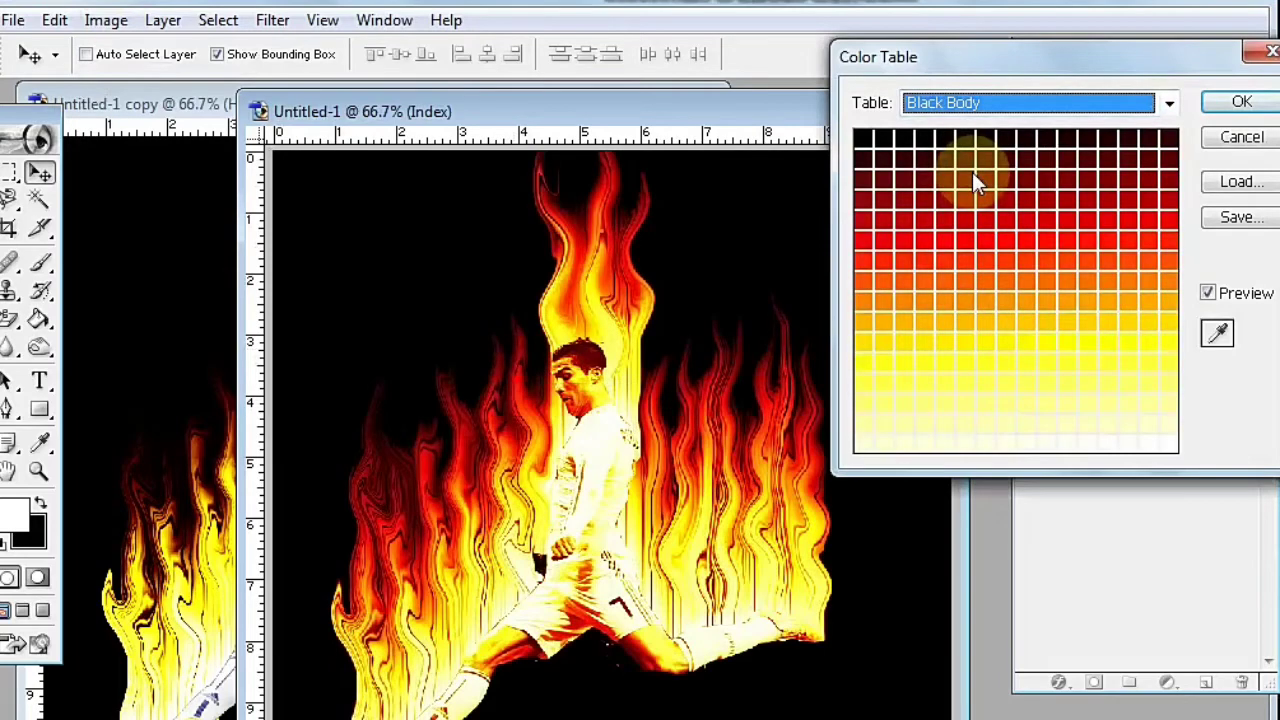
left_click(1238, 104)
left_click(105, 20)
mouse_move(141, 49)
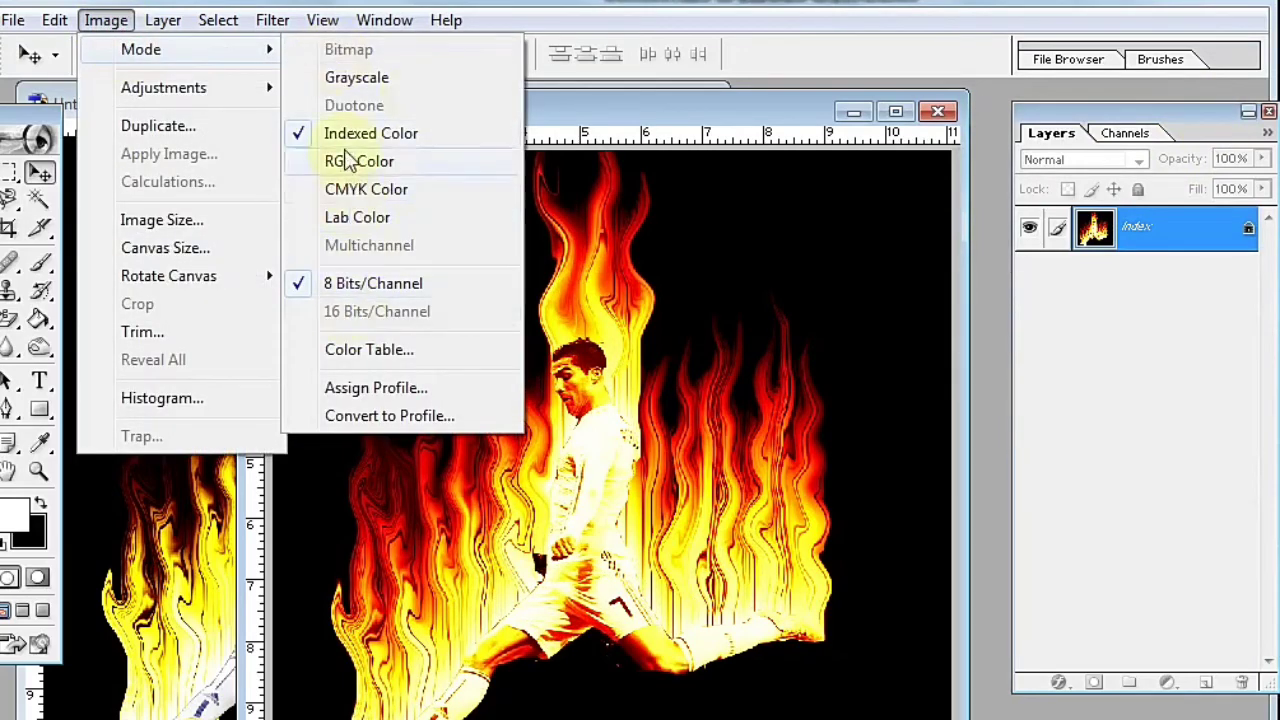
left_click(358, 163)
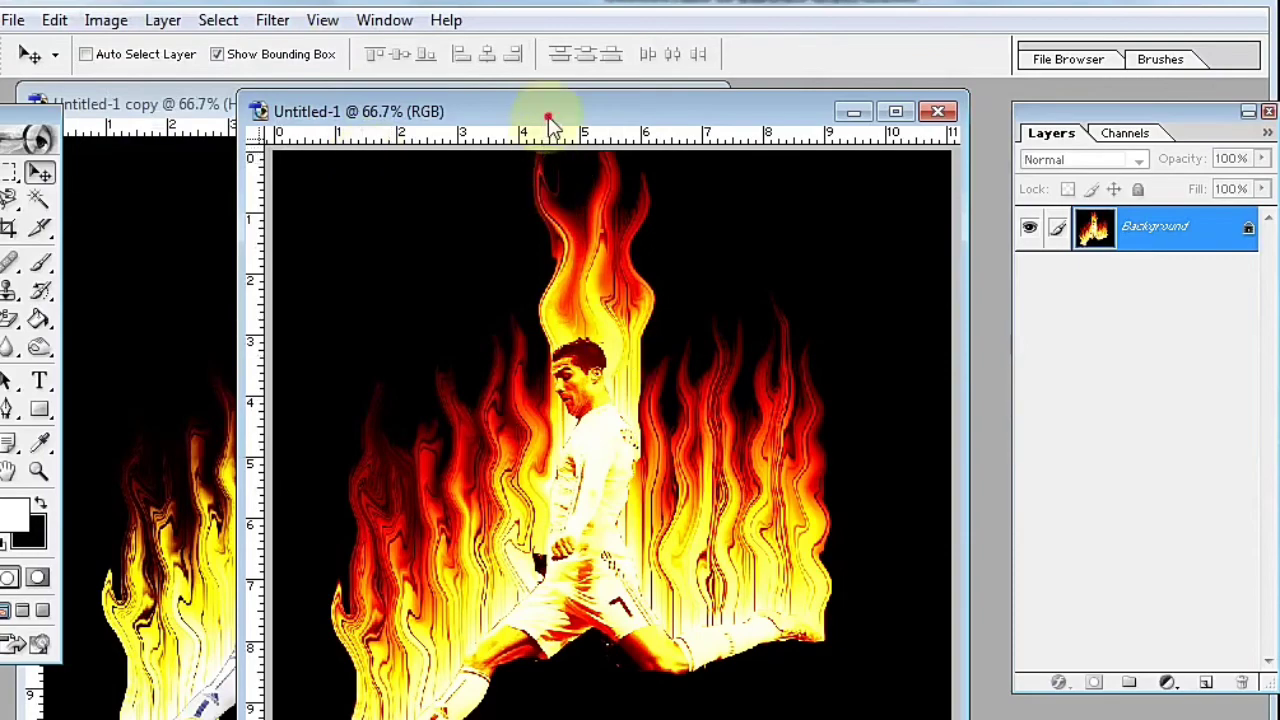
Paste the footballer cutout as Layer 1 above the fire background
mouse_move(549, 119)
left_mouse_down()
mouse_move(692, 80)
mouse_move(673, 78)
left_mouse_up()
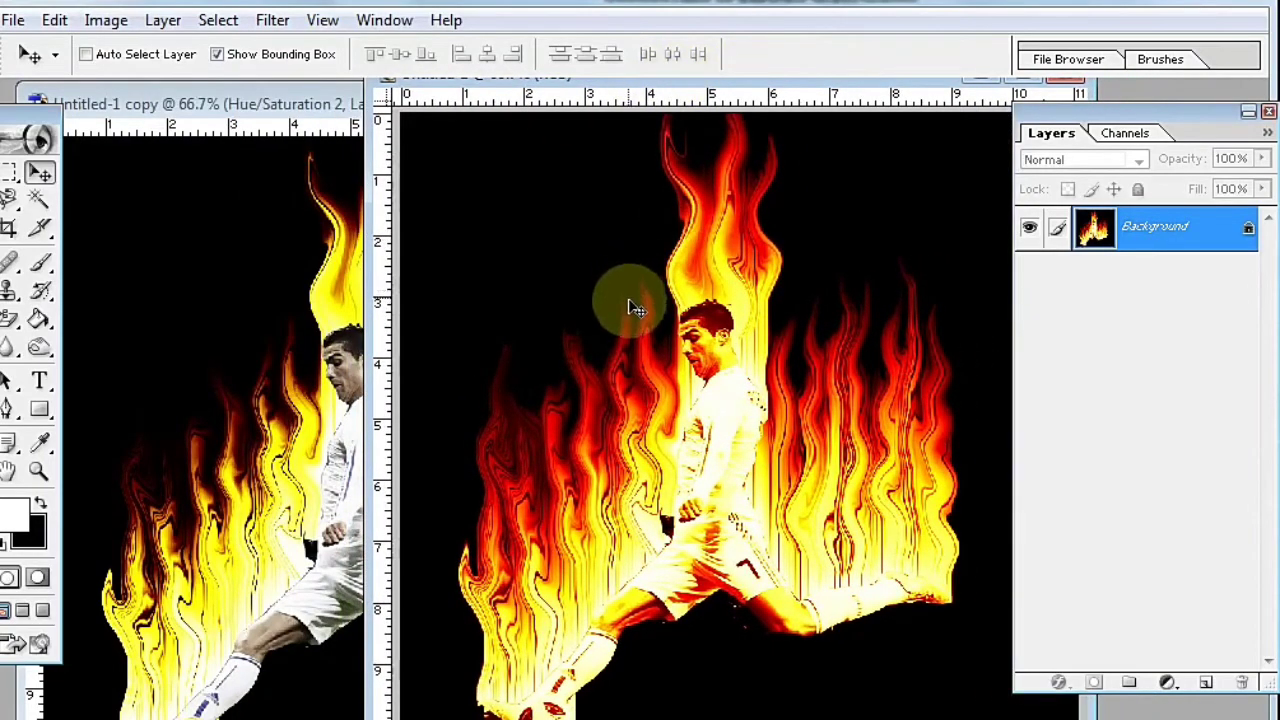
key("ctrl+v")
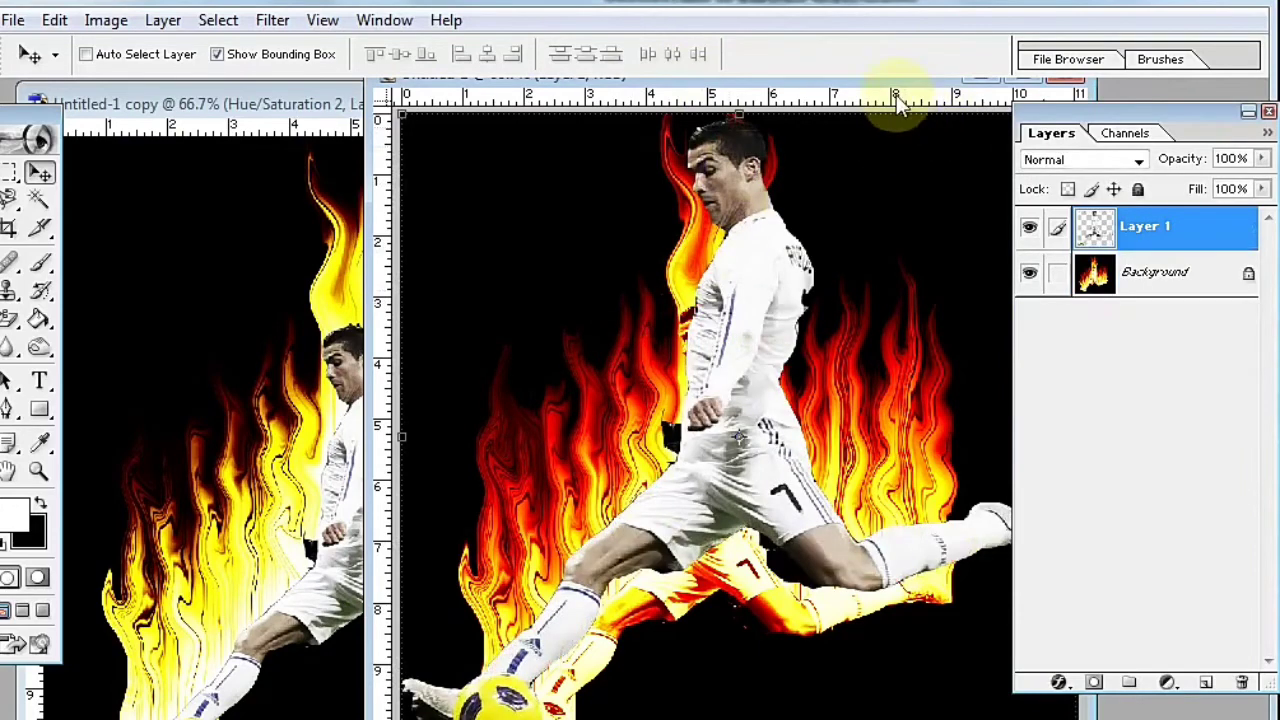
left_click_drag(879, 83, 764, 140)
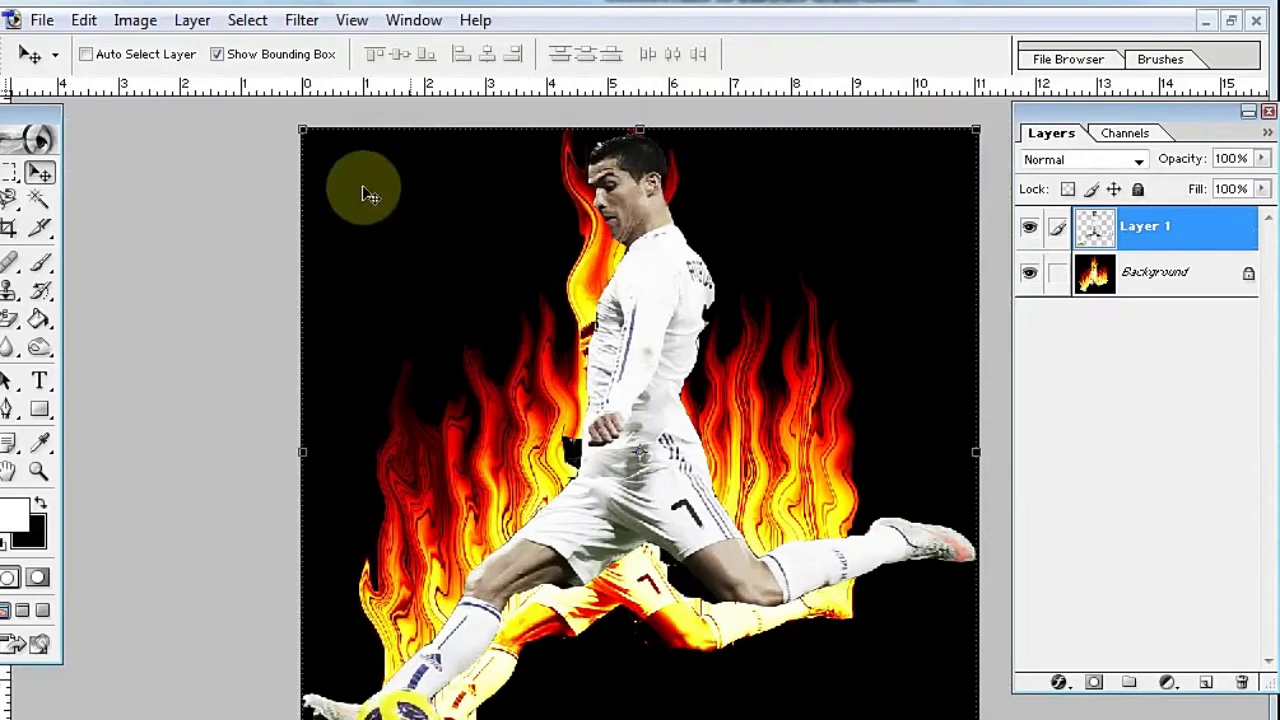
Free-transform the footballer to 71.8% scale and align him over his flame silhouette
key("ctrl+t")
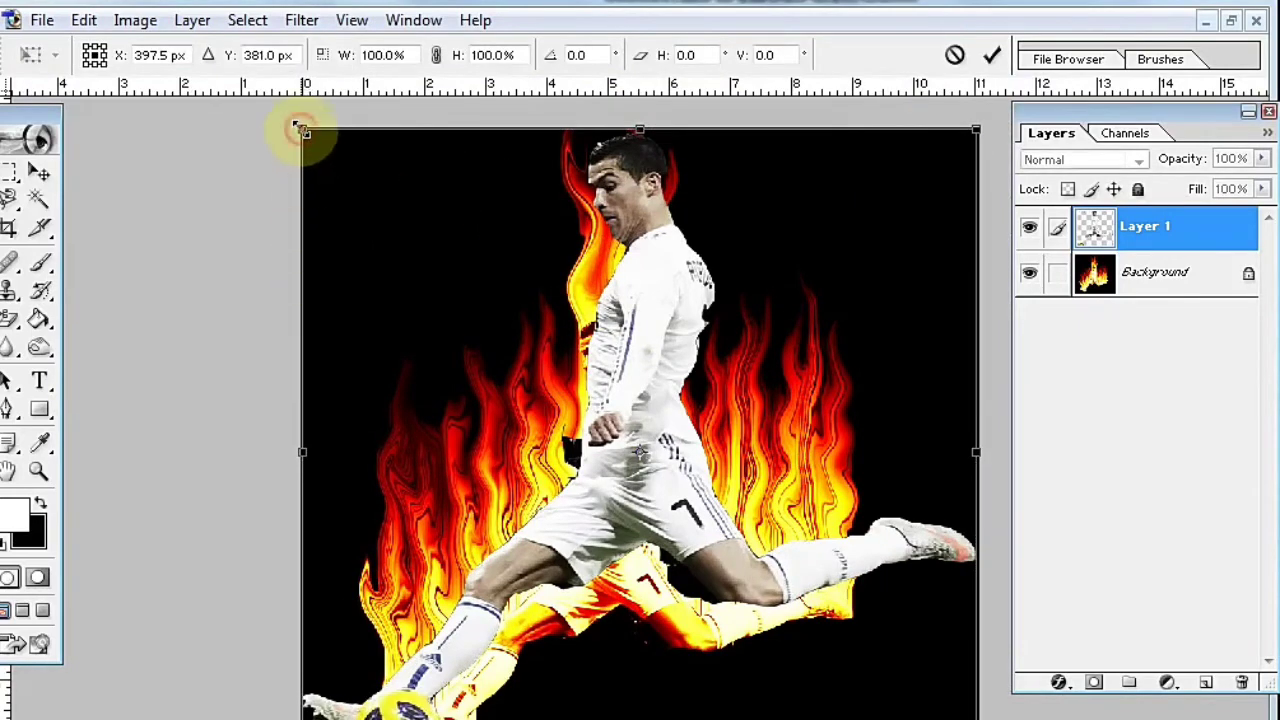
left_click_drag(302, 131, 365, 174)
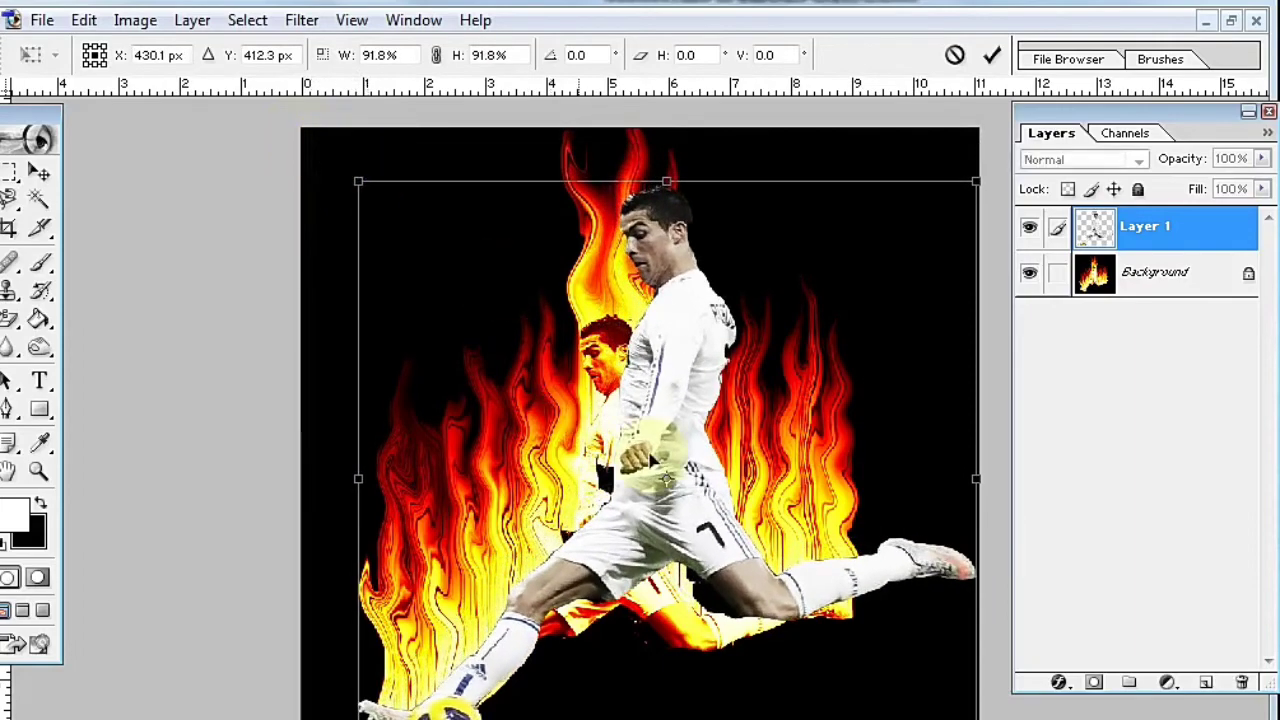
left_click_drag(678, 443, 640, 412)
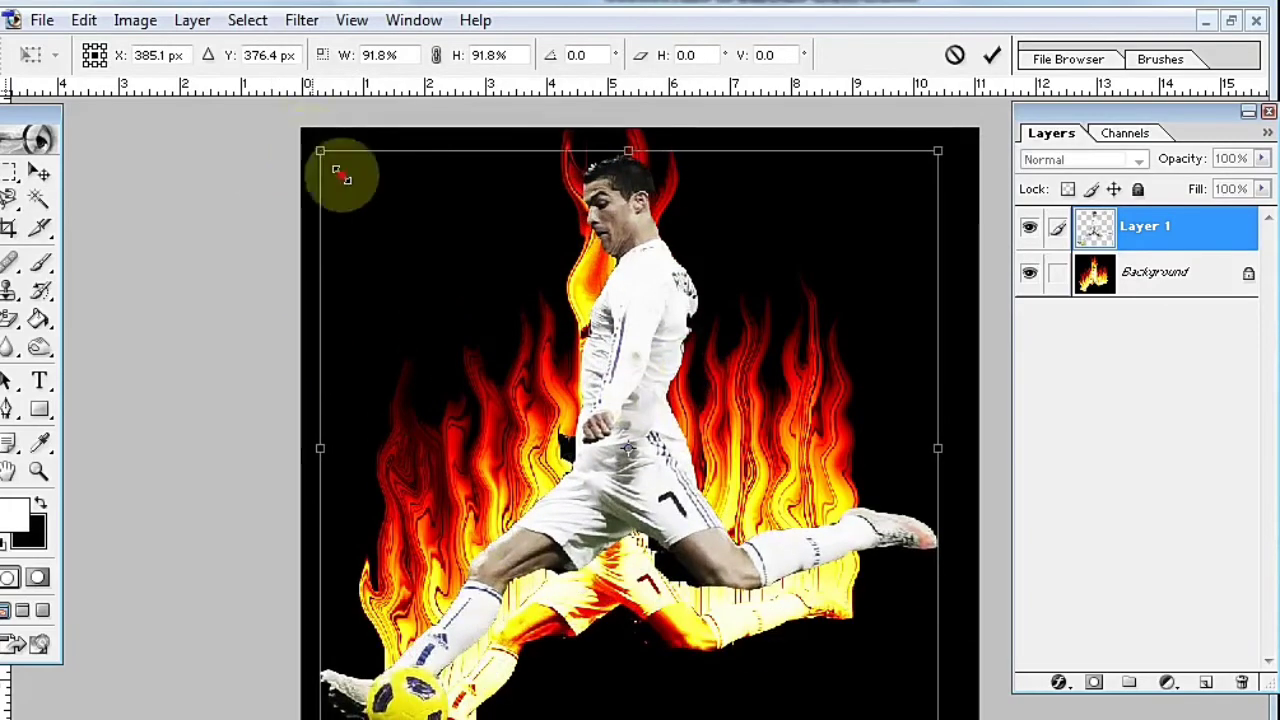
left_click_drag(320, 151, 448, 272)
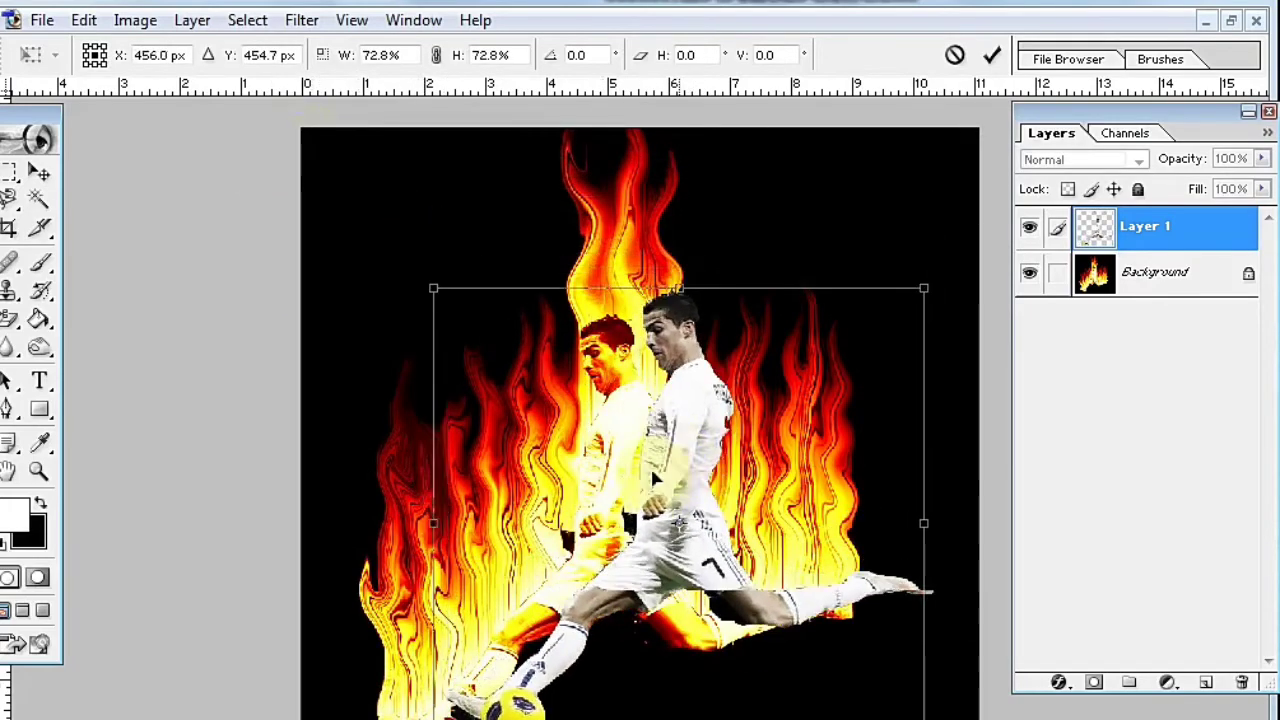
left_click_drag(688, 441, 628, 478)
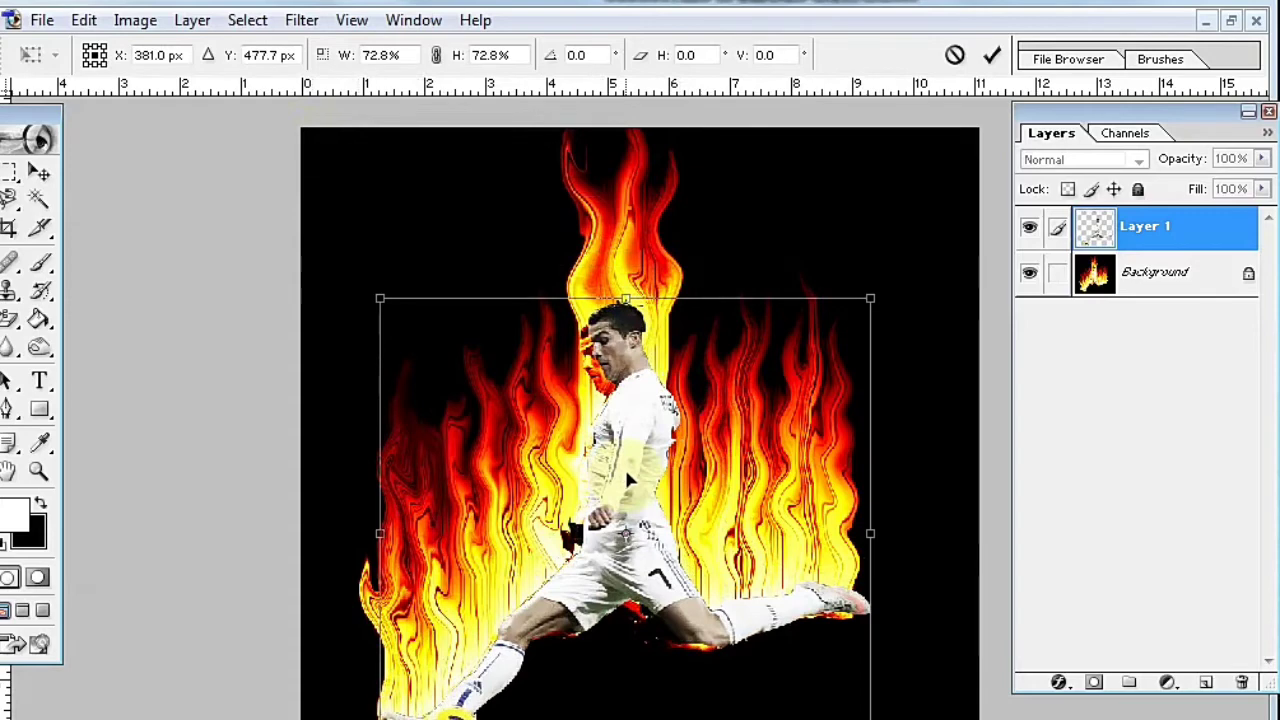
left_click_drag(634, 455, 640, 467)
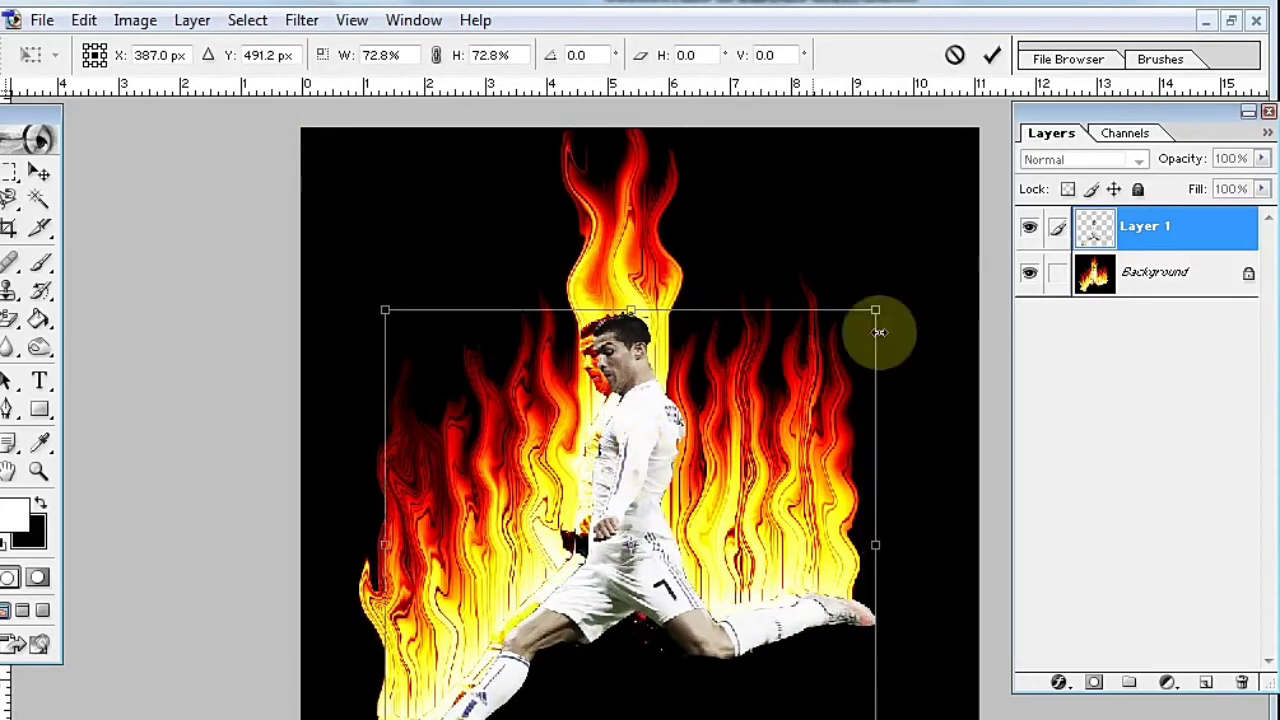
left_click_drag(876, 310, 869, 314)
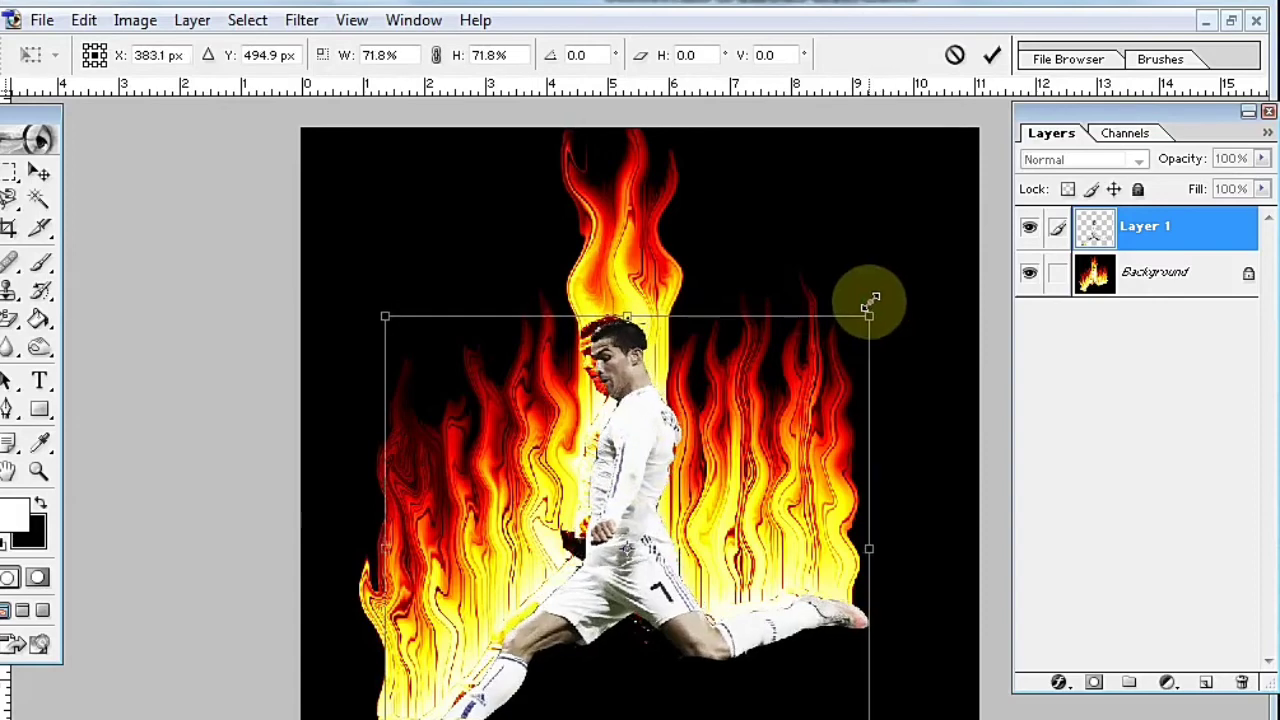
key("Left")
key("Left")
key("Left")
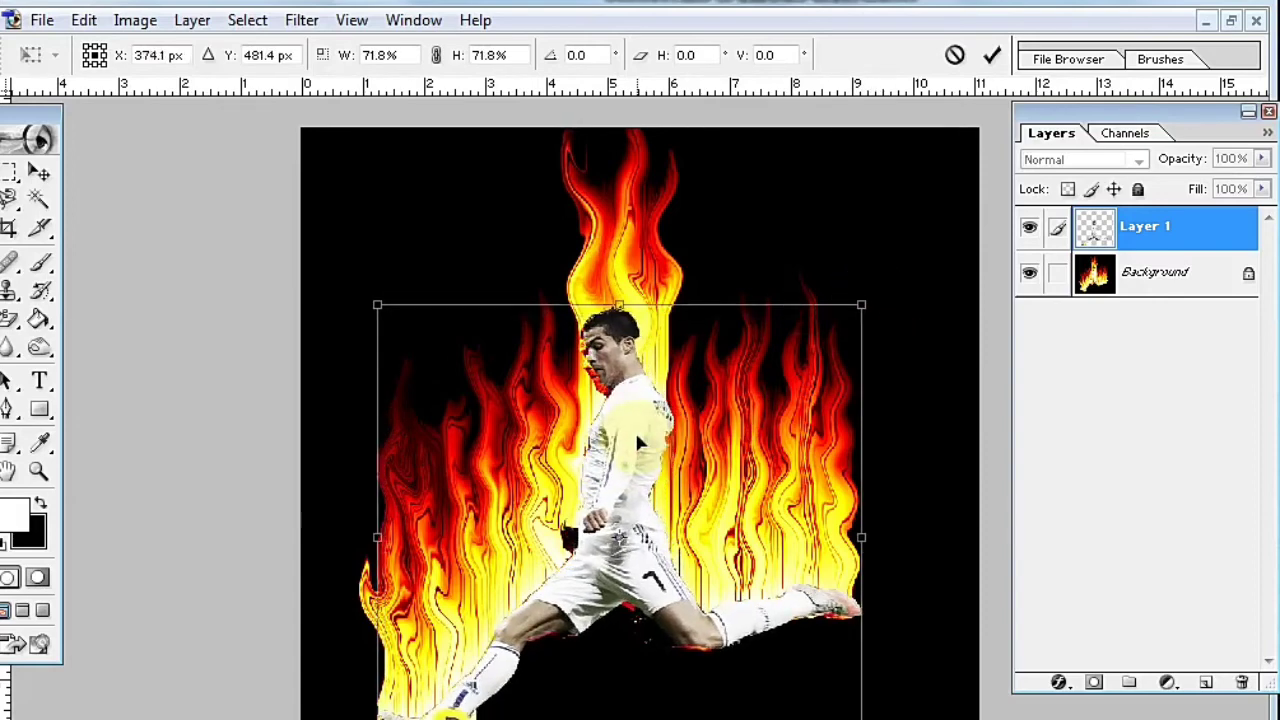
key("Left")
key("Left")
key("Left")
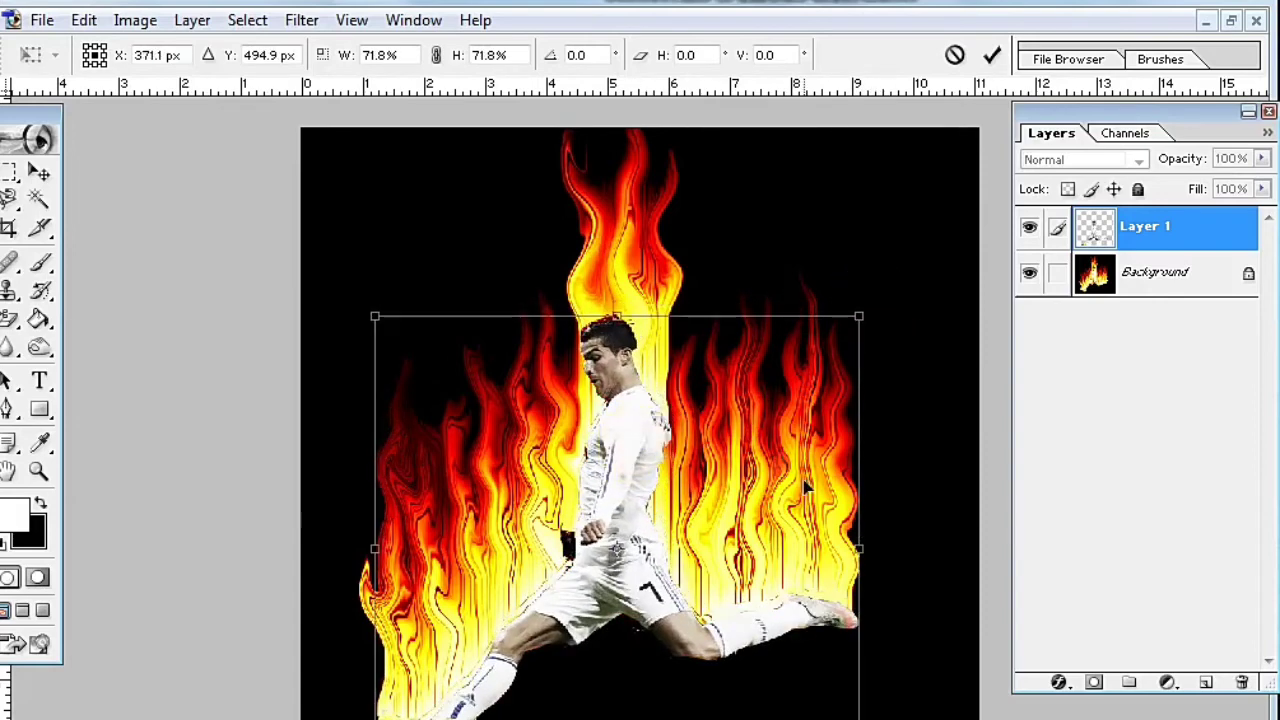
key("Return")
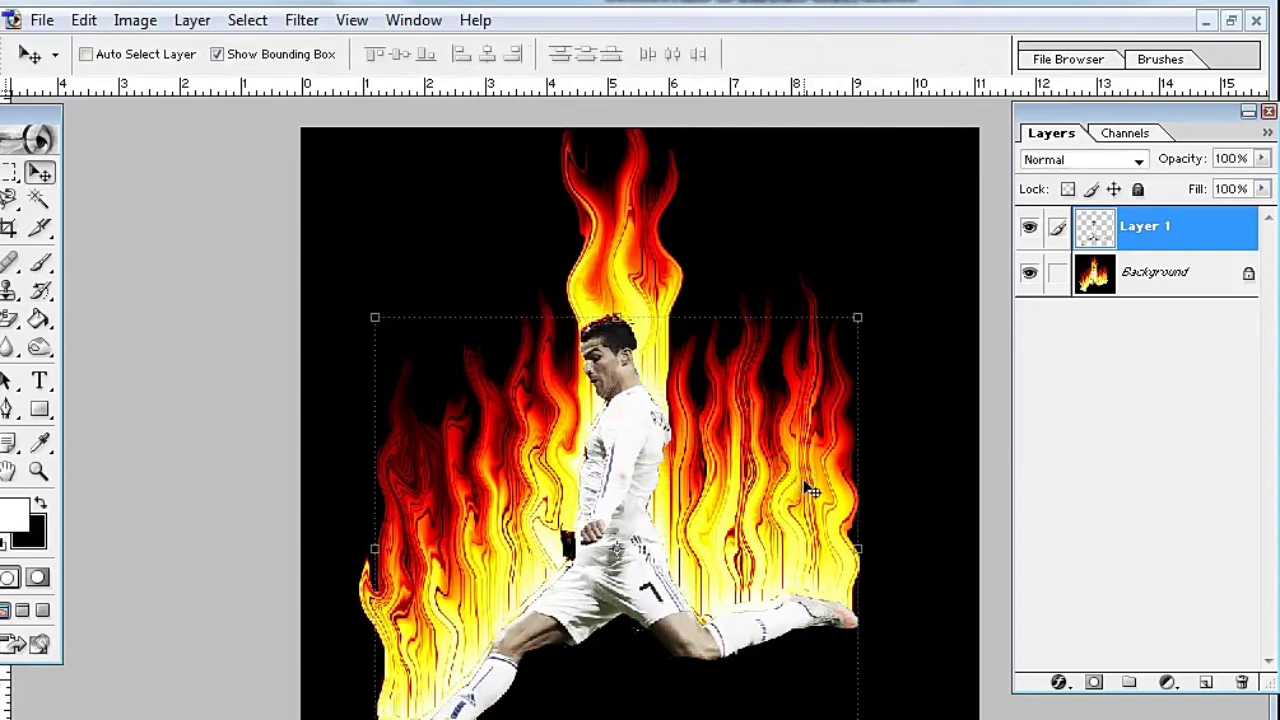
Try Multiply and Normal on Layer 1, settling on Overlay blend mode
left_click(1136, 163)
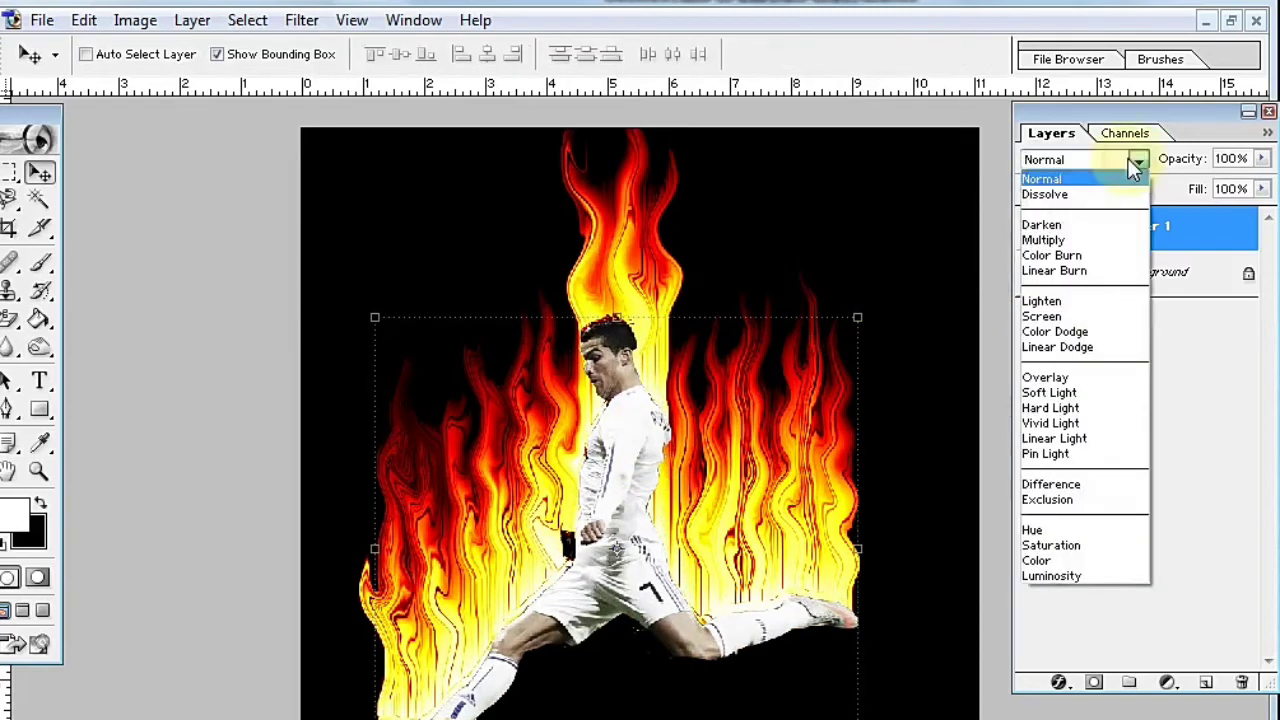
left_click(1065, 243)
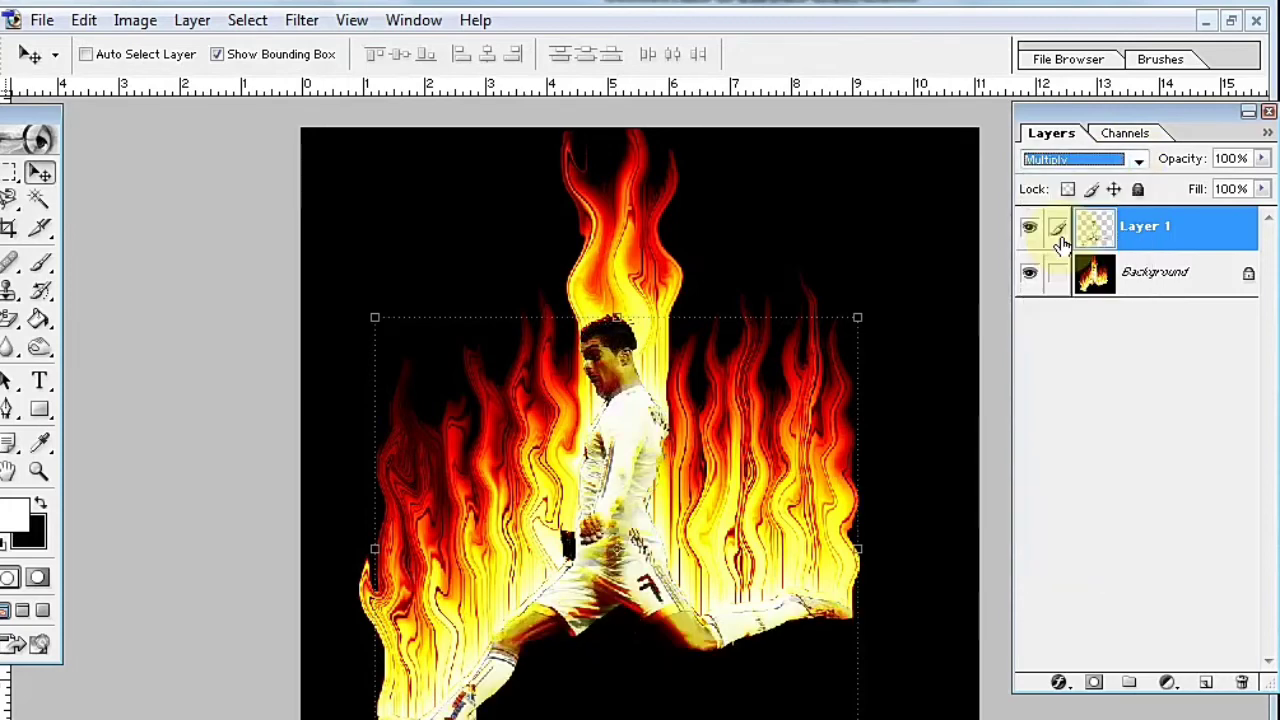
left_click(1080, 170)
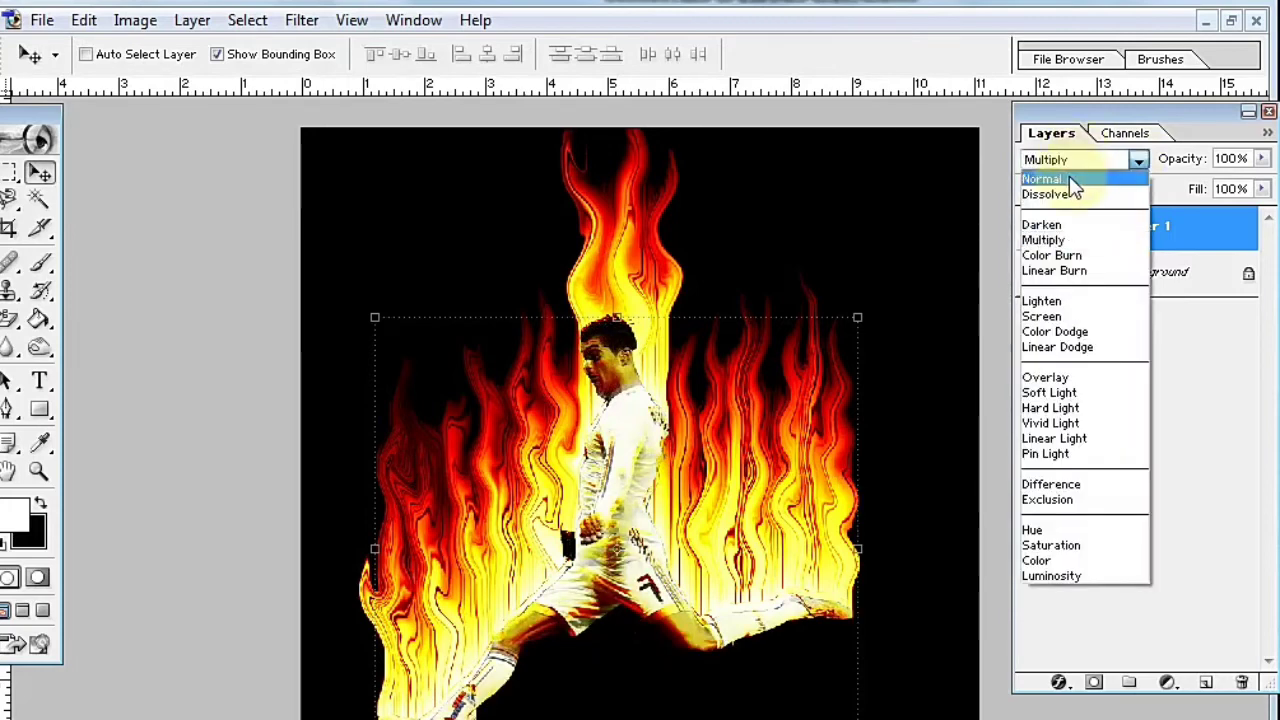
left_click(1072, 182)
left_click(1088, 162)
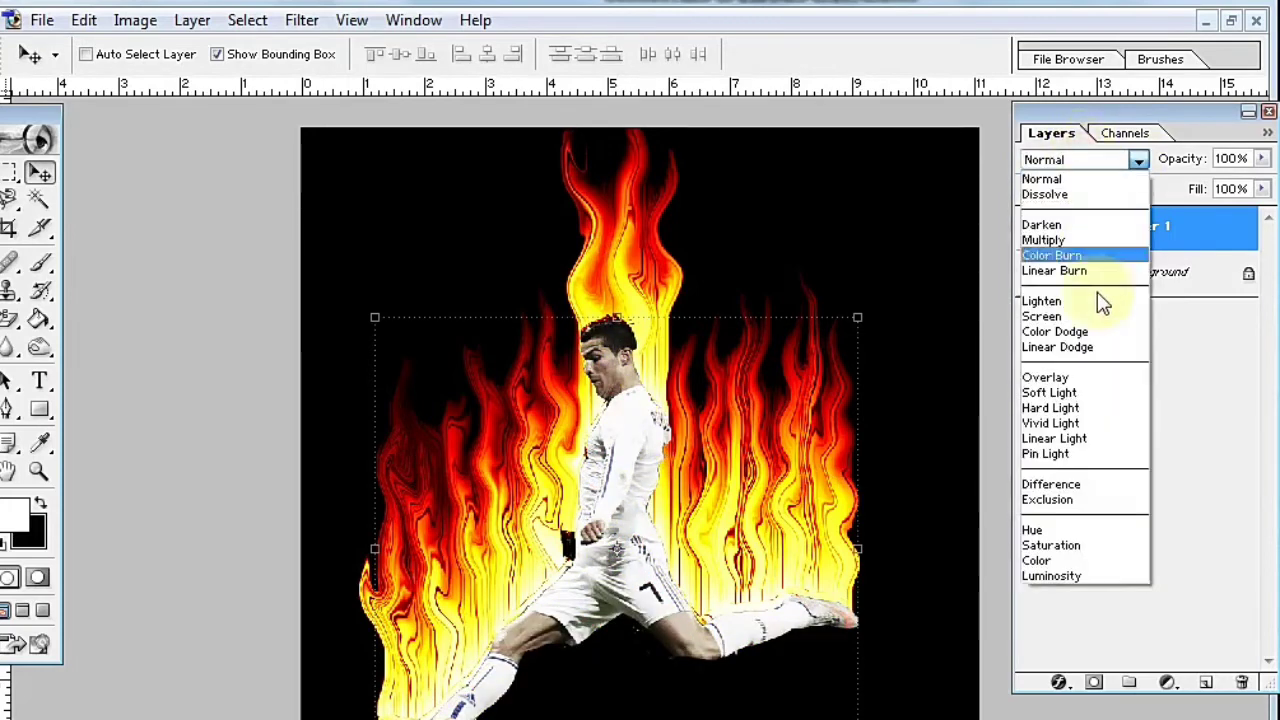
left_click(1051, 379)
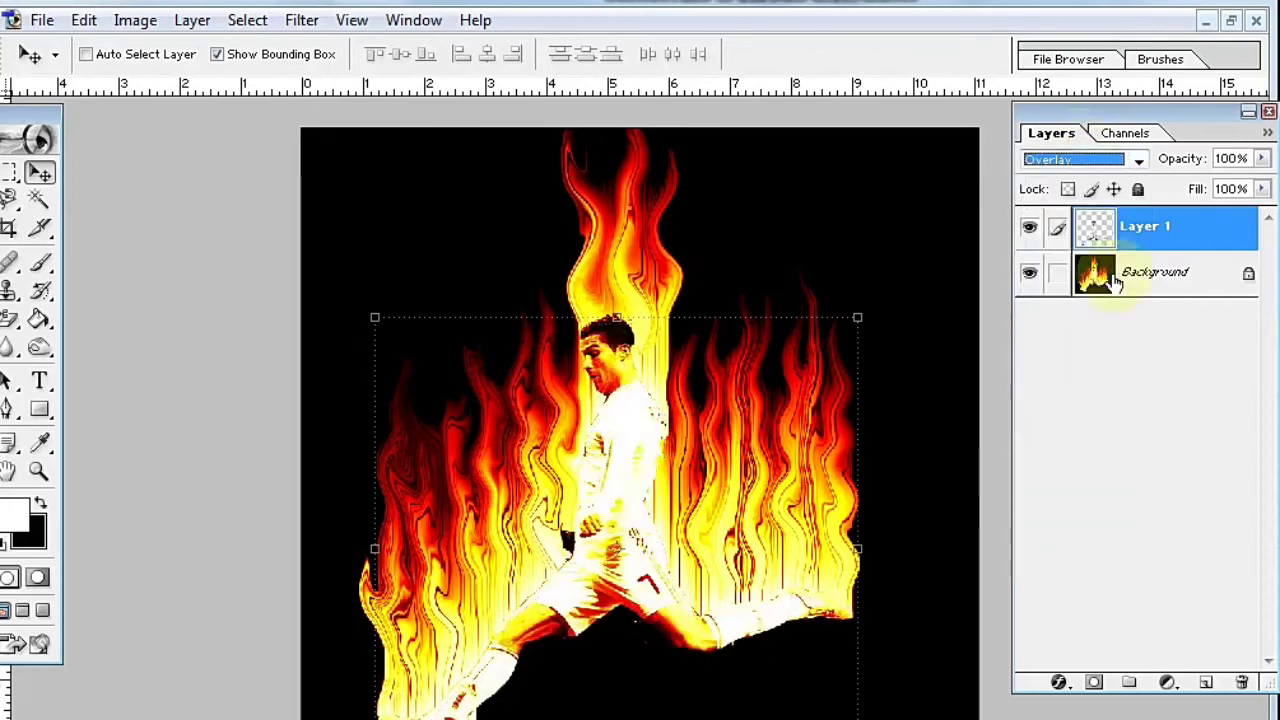
Add a Gradient Overlay layer style to the footballer layer
right_click(1203, 228)
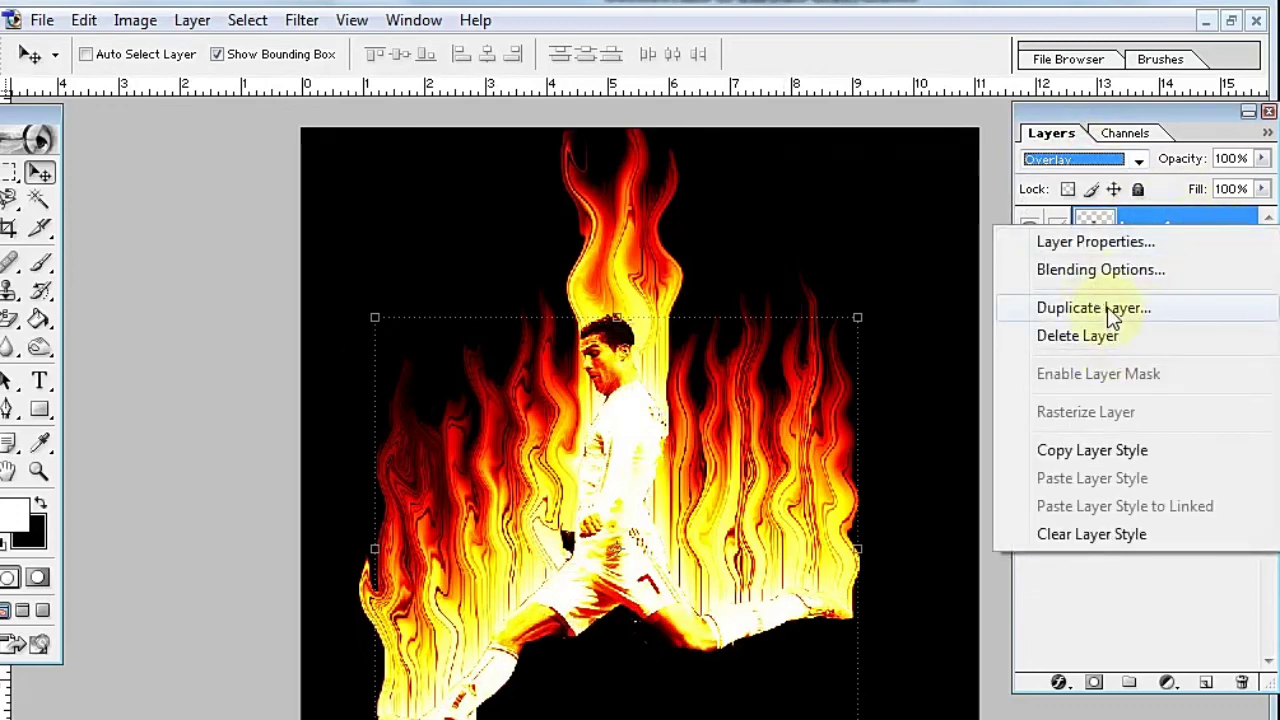
left_click(1068, 684)
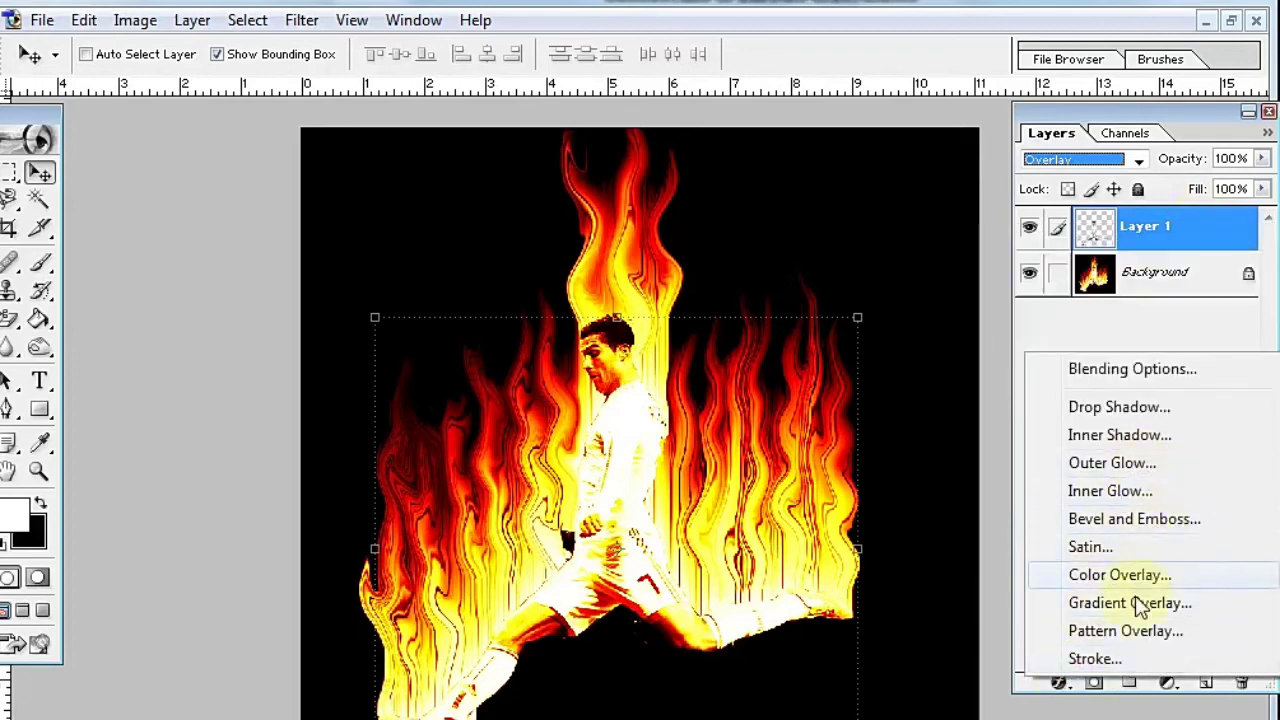
left_click(1136, 604)
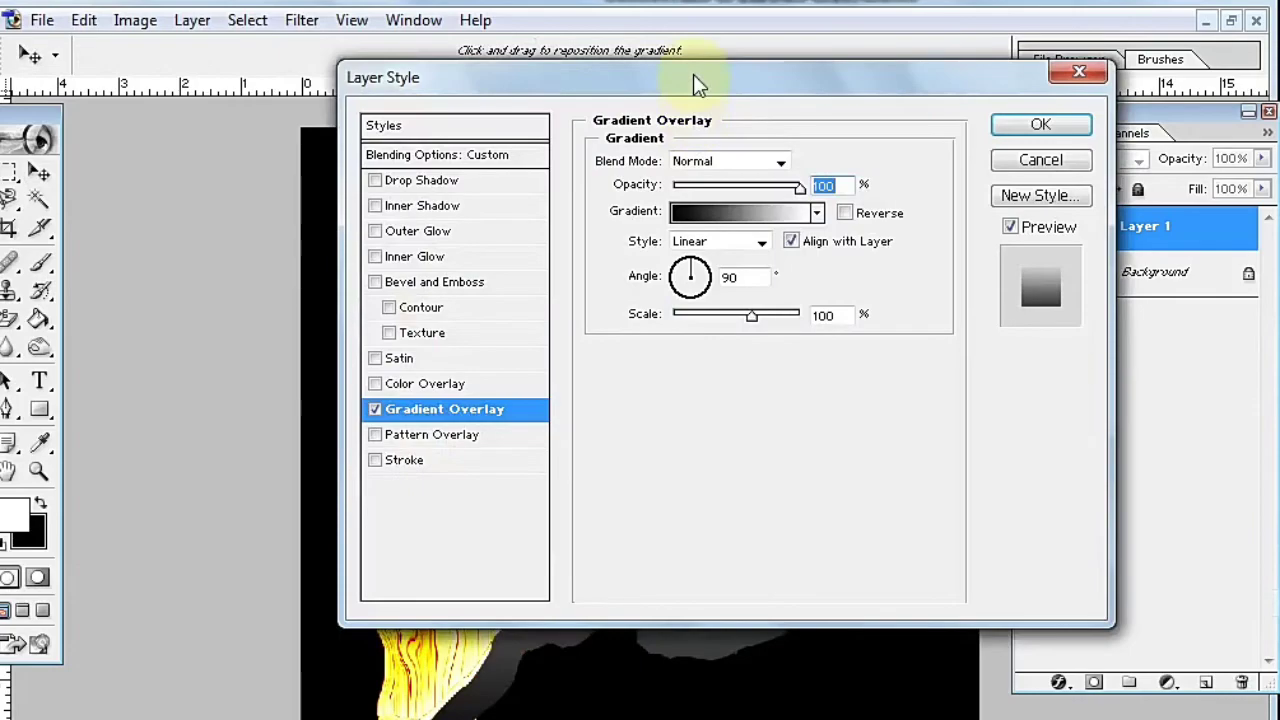
mouse_move(697, 83)
left_mouse_down()
mouse_move(994, 0)
mouse_move(1009, 57)
left_mouse_up()
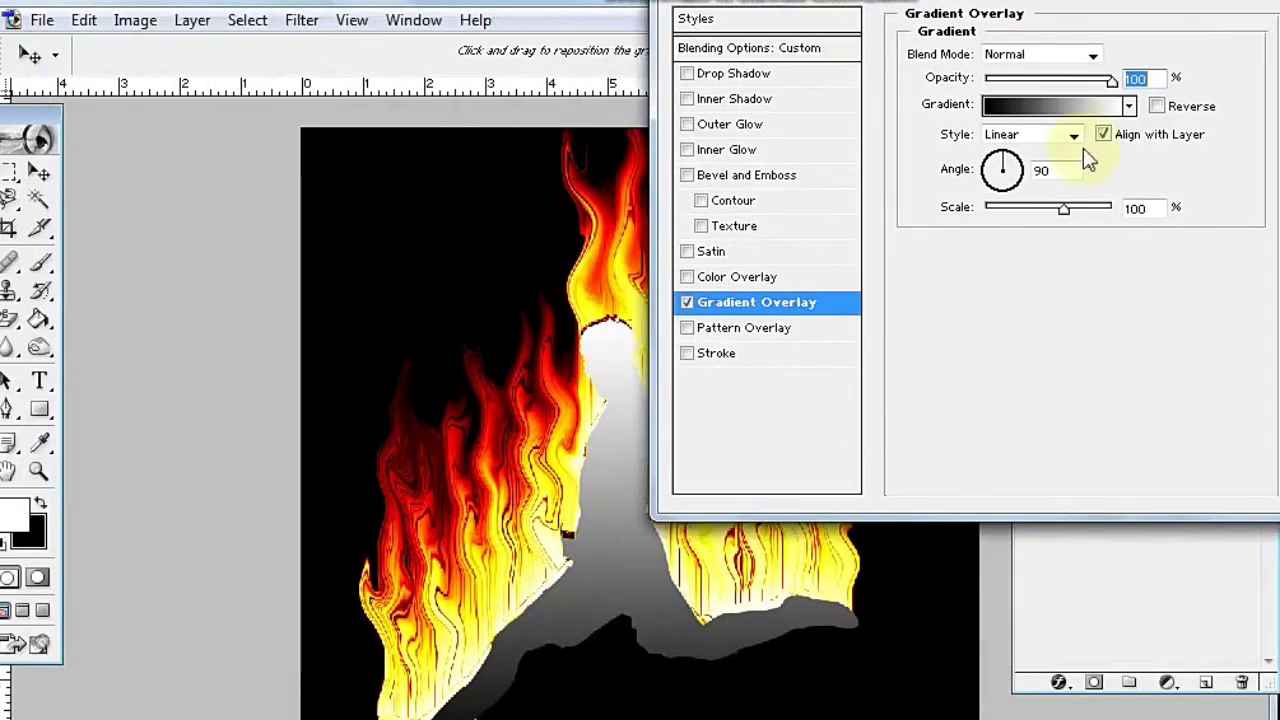
Use the Orange, Yellow, Orange gradient preset with the overlay blended in Overlay mode
left_click(1070, 108)
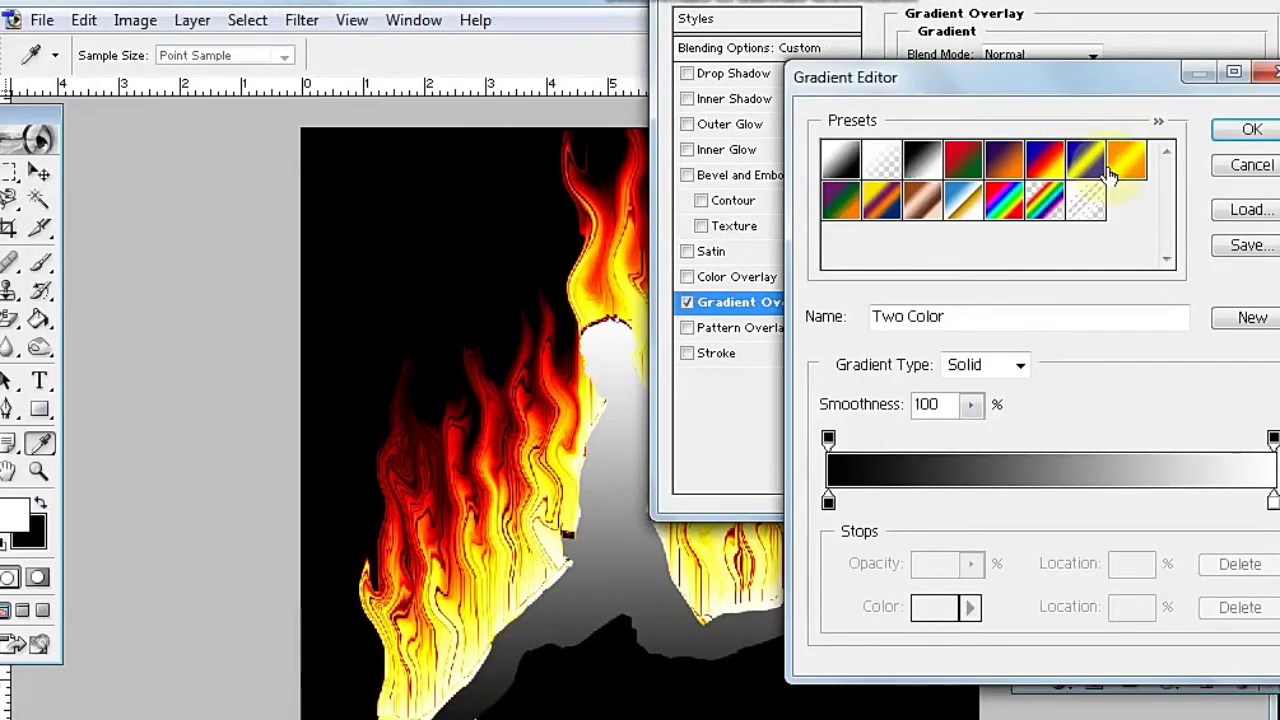
left_click(1053, 166)
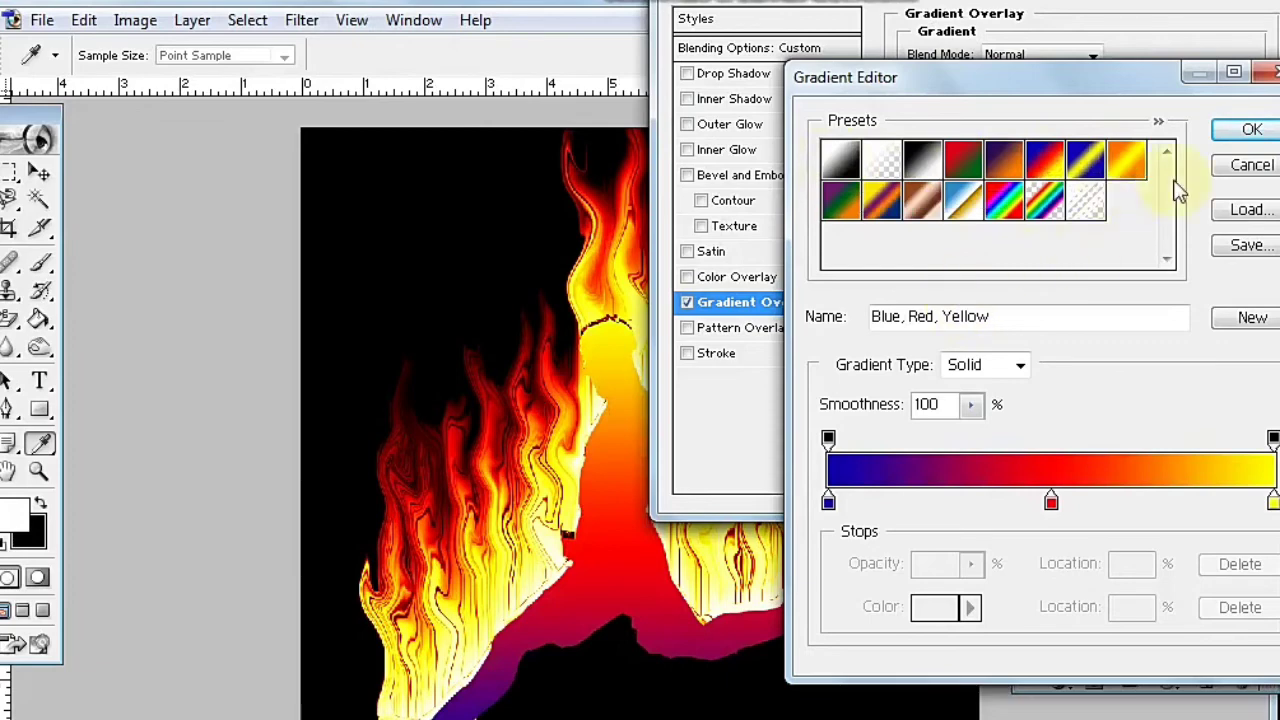
left_click(1128, 160)
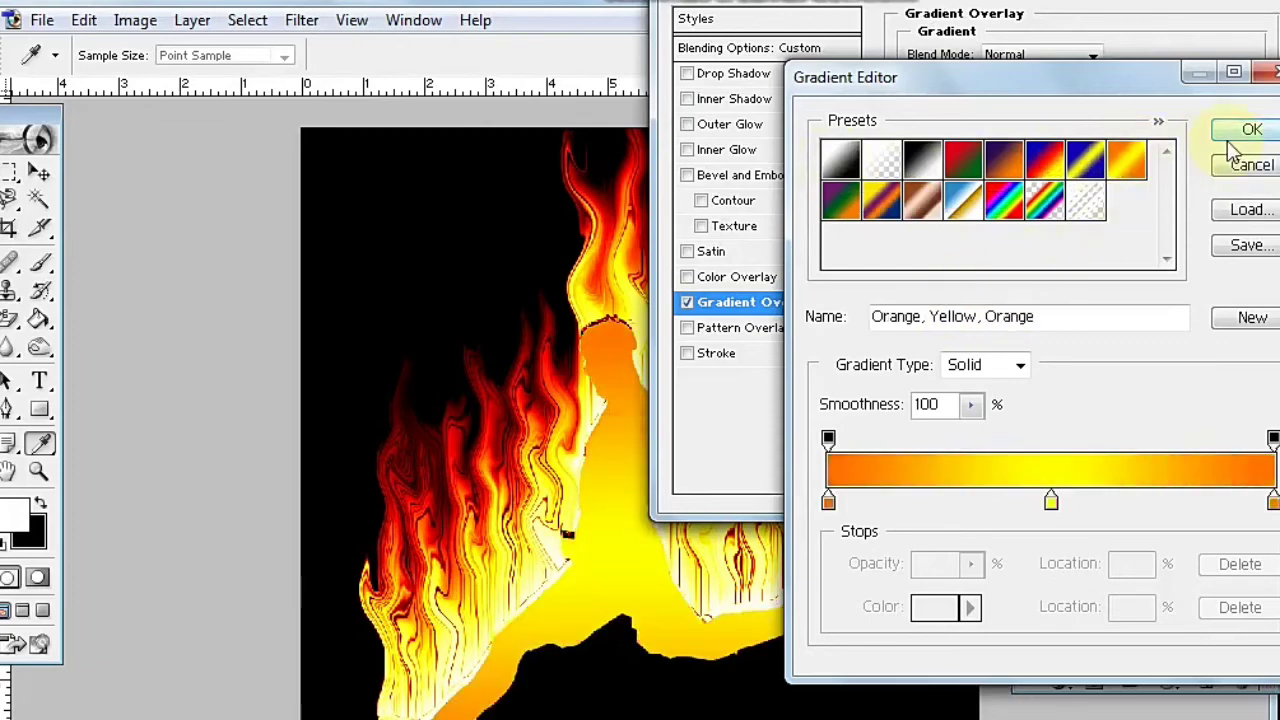
left_click(1236, 135)
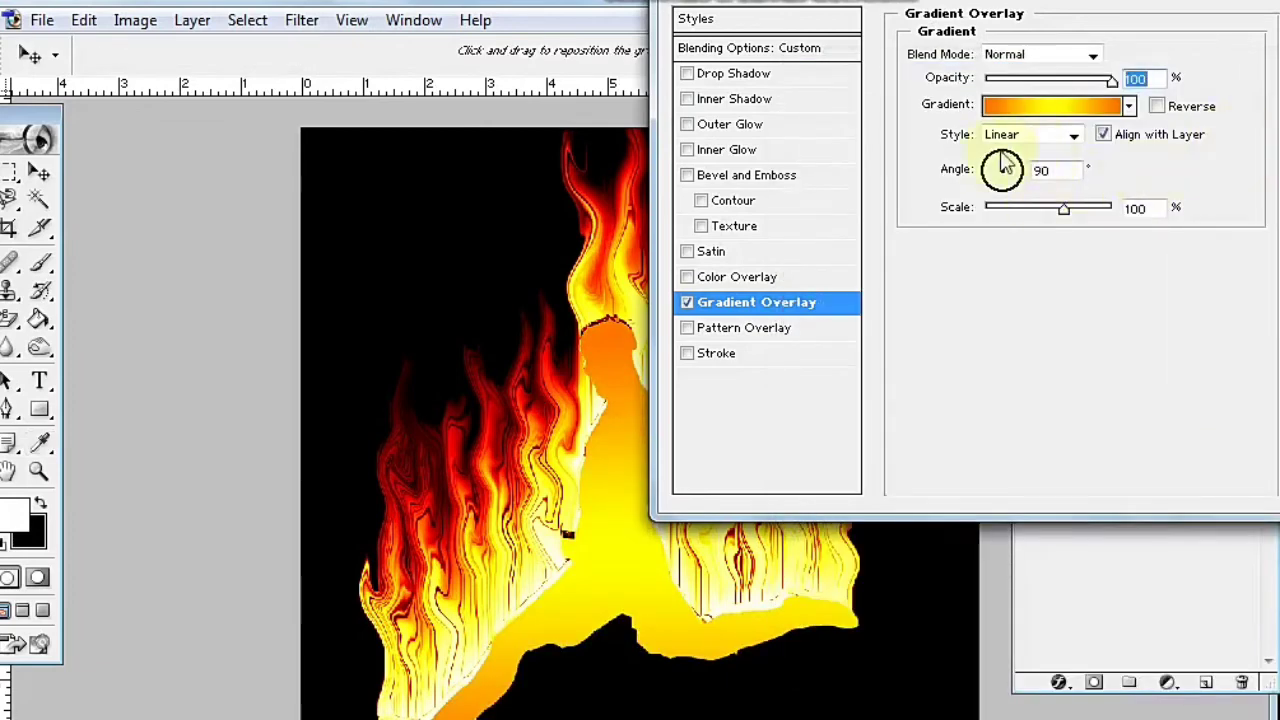
left_click(1040, 56)
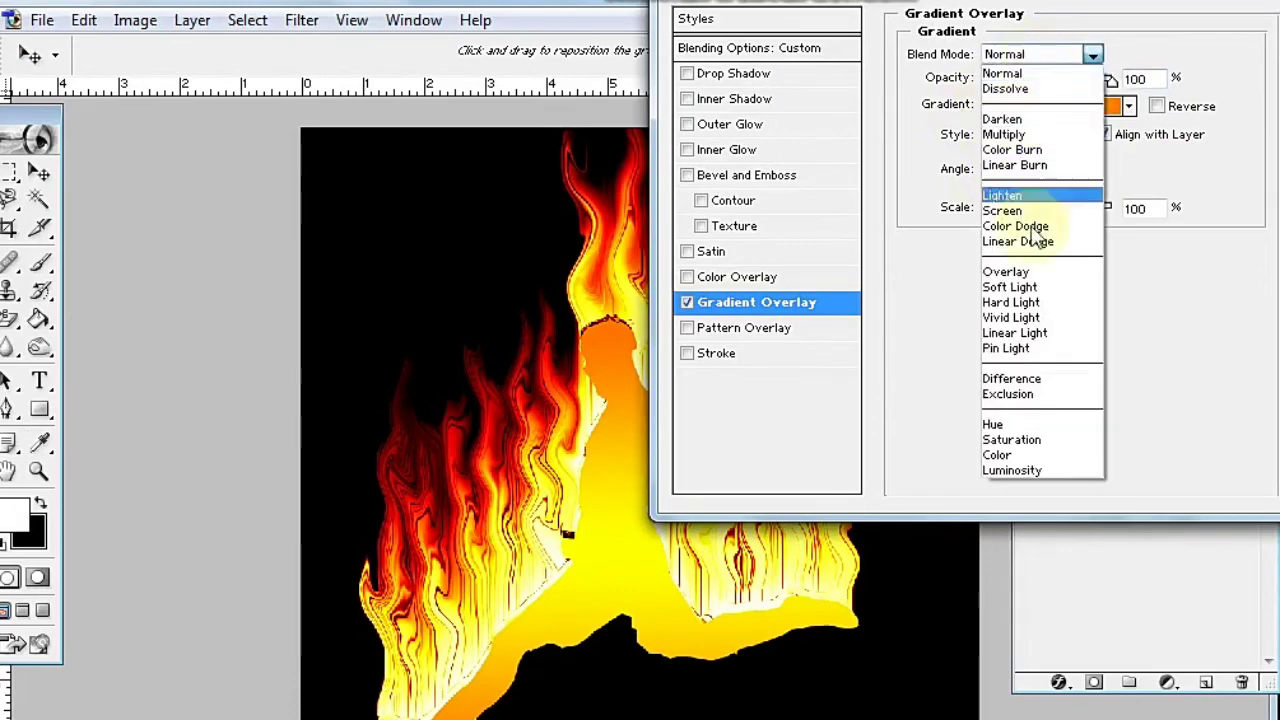
left_click(1010, 271)
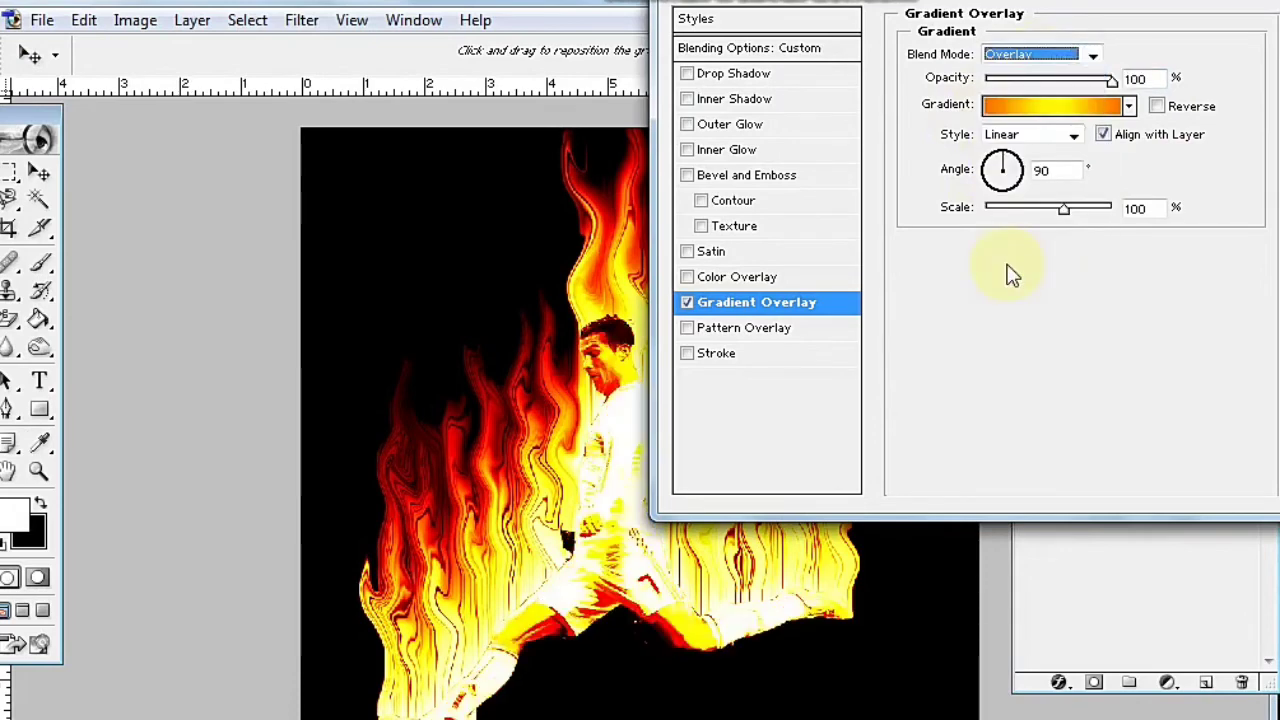
left_click(1041, 106)
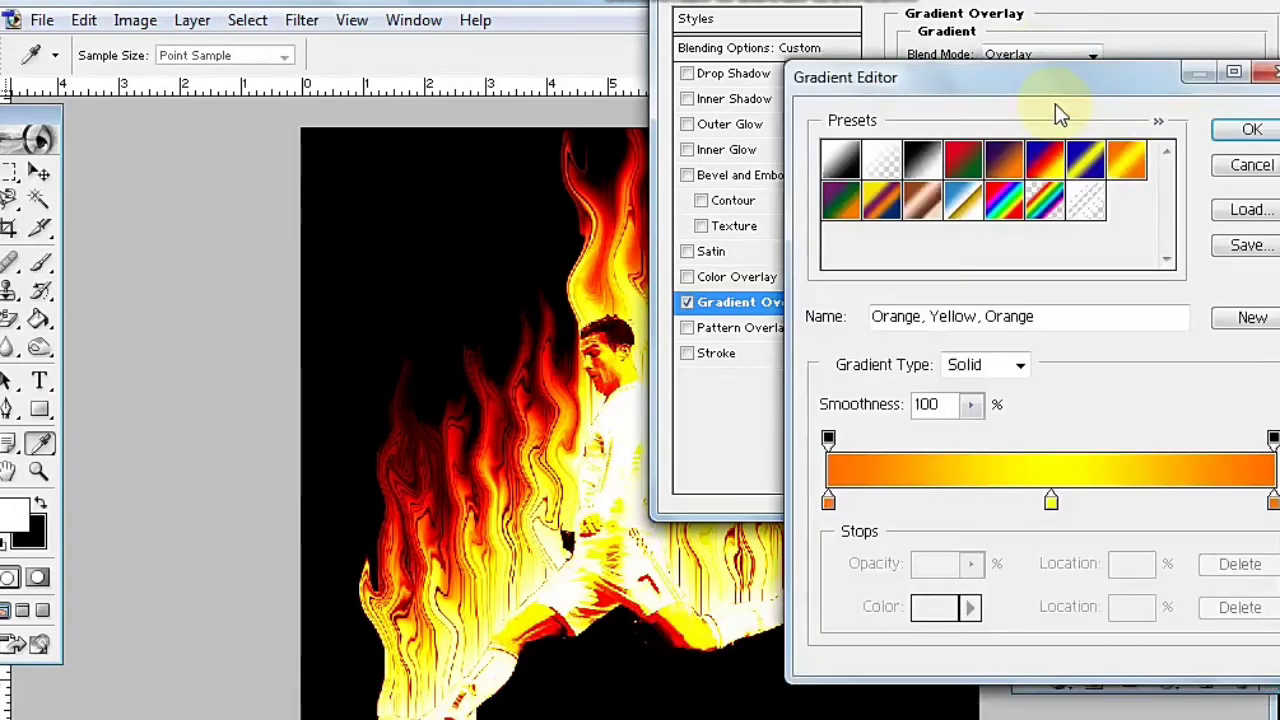
Set the gradient's left colour stop to a dark red sampled from the flames
left_click_drag(1100, 90, 1086, 82)
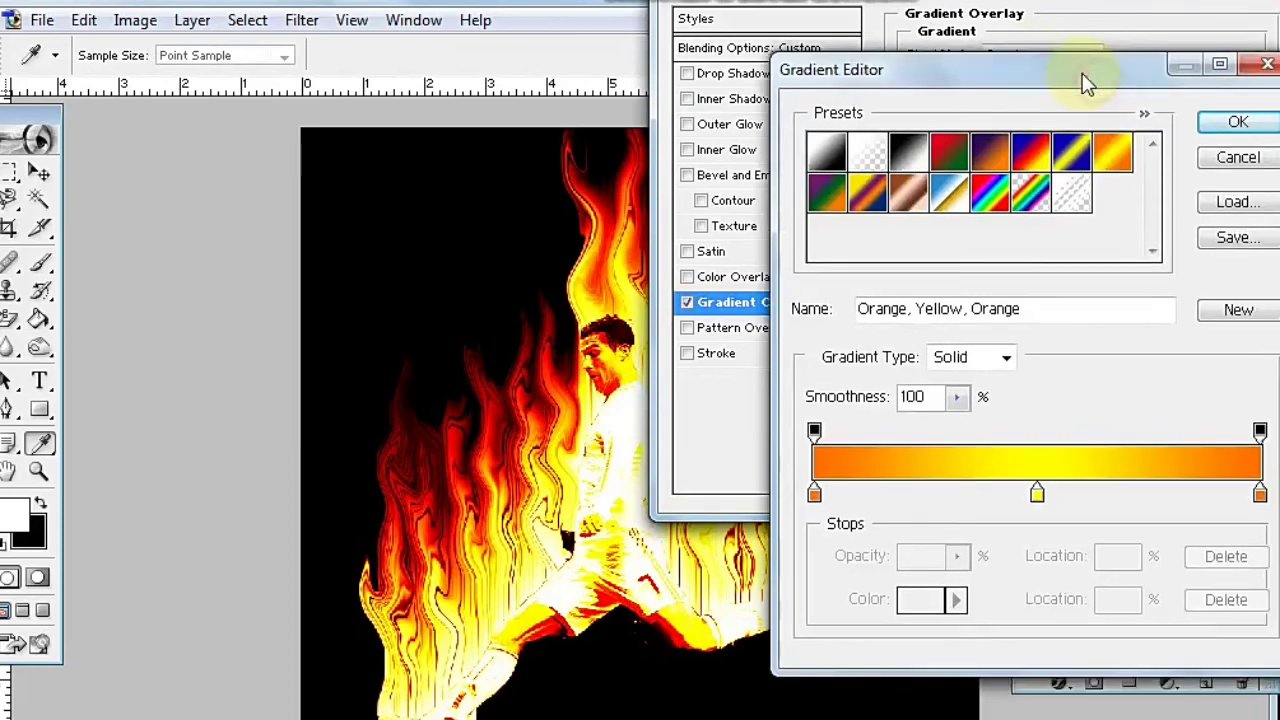
left_click(815, 495)
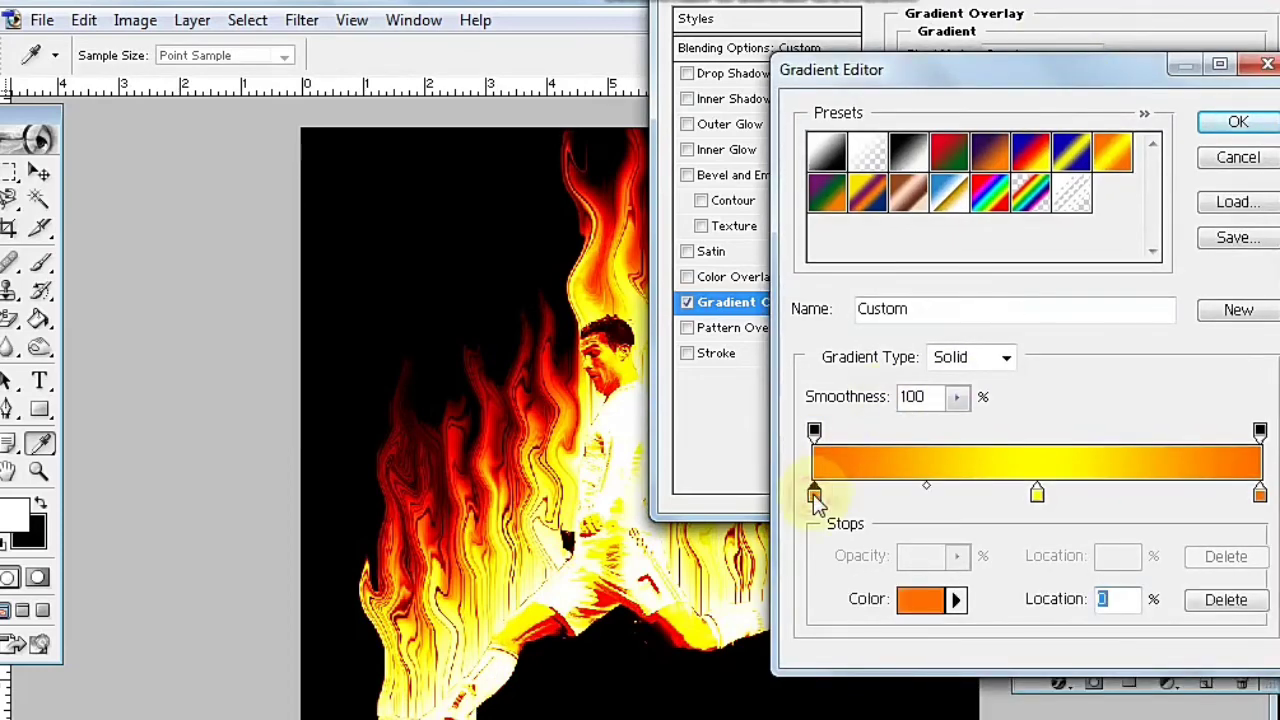
left_click(607, 645)
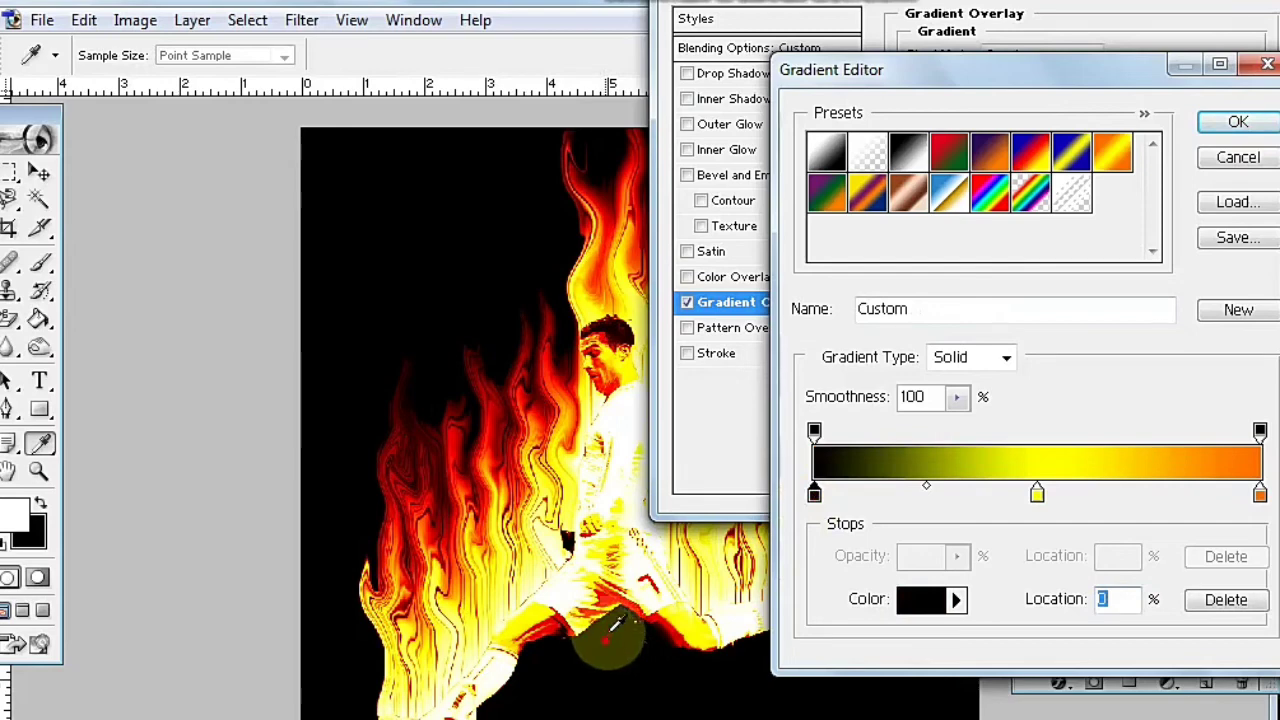
left_click(619, 592)
left_click_drag(613, 594, 606, 592)
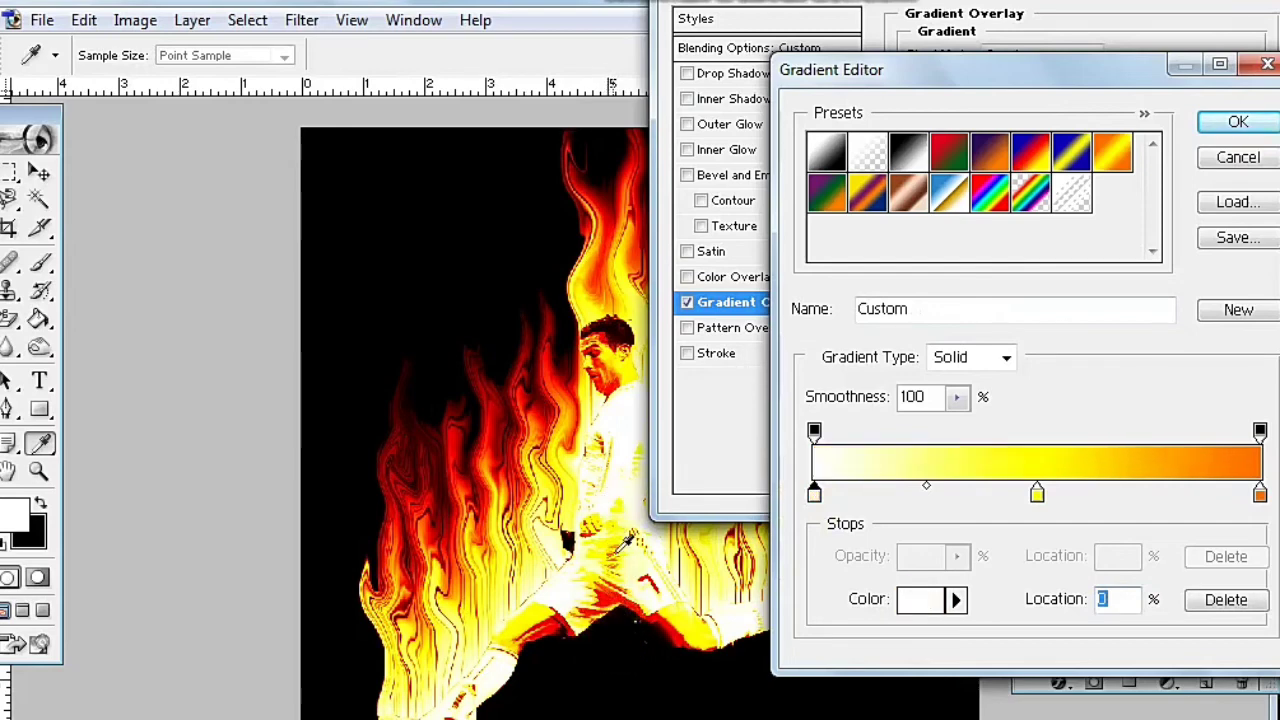
Make the right end yellow and reposition stops: dark red 30%, yellow 68% and 98%
left_click(1260, 494)
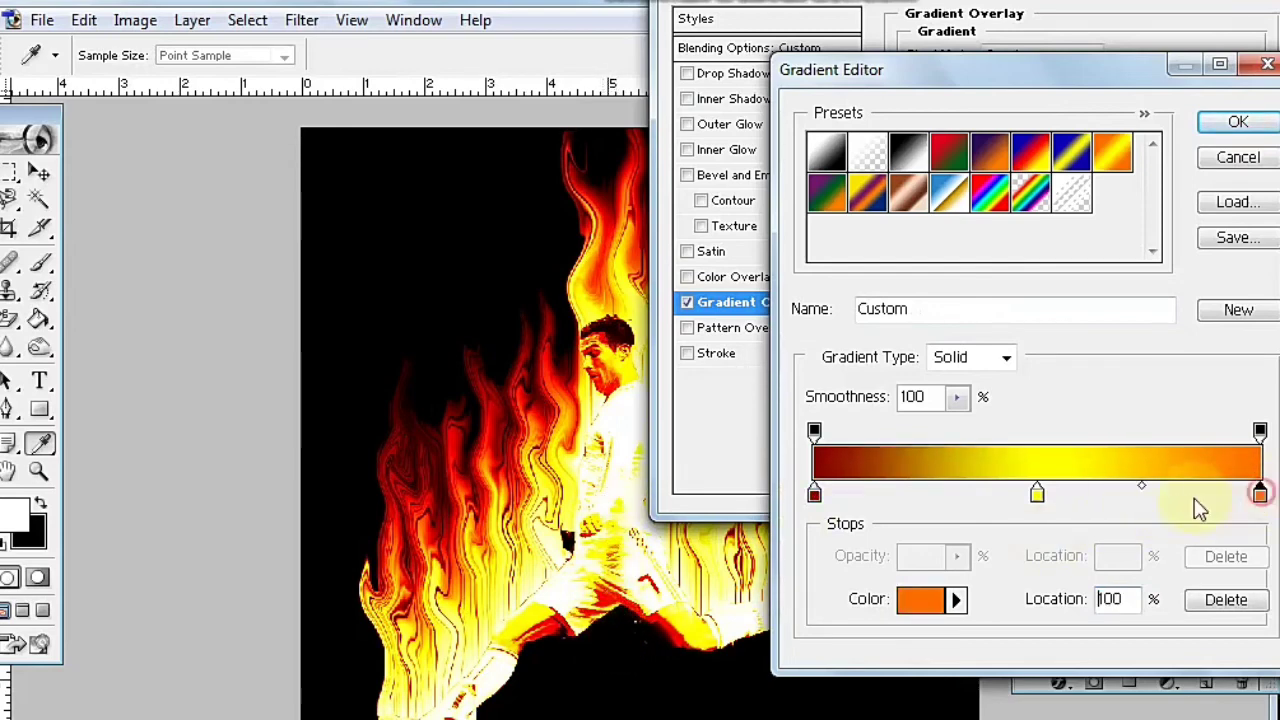
left_click(583, 307)
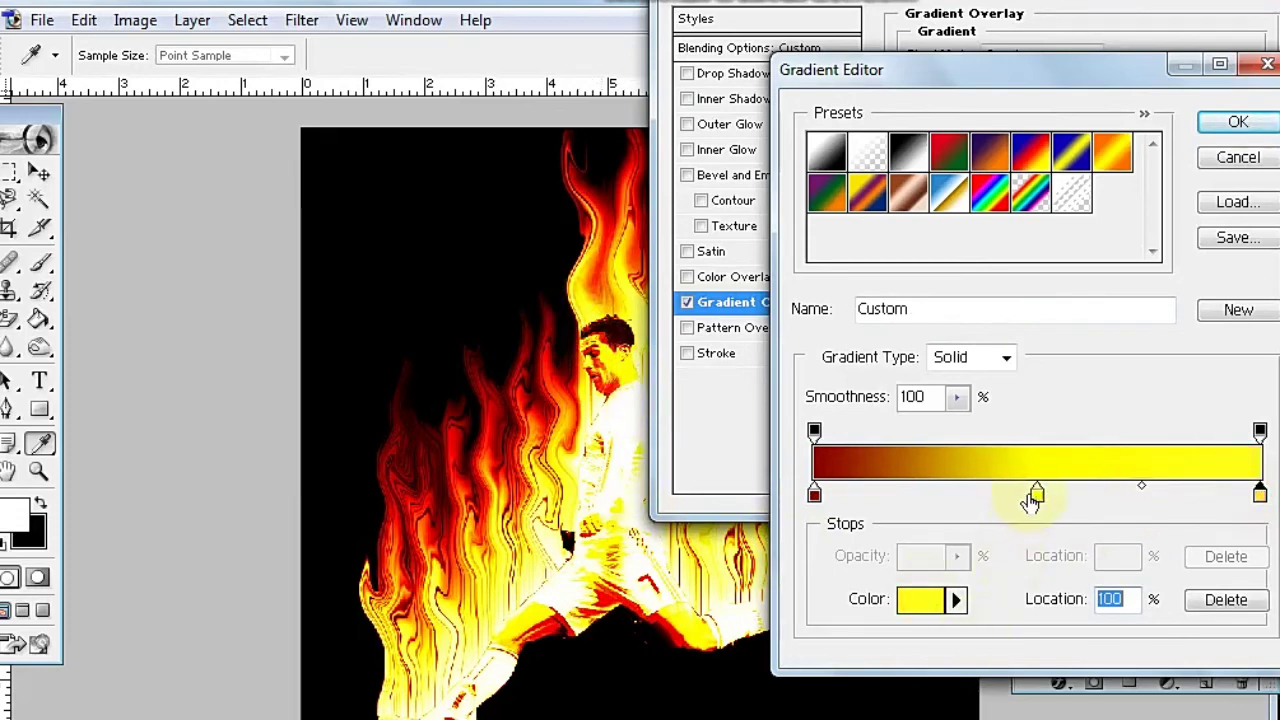
left_click_drag(1034, 494, 1120, 492)
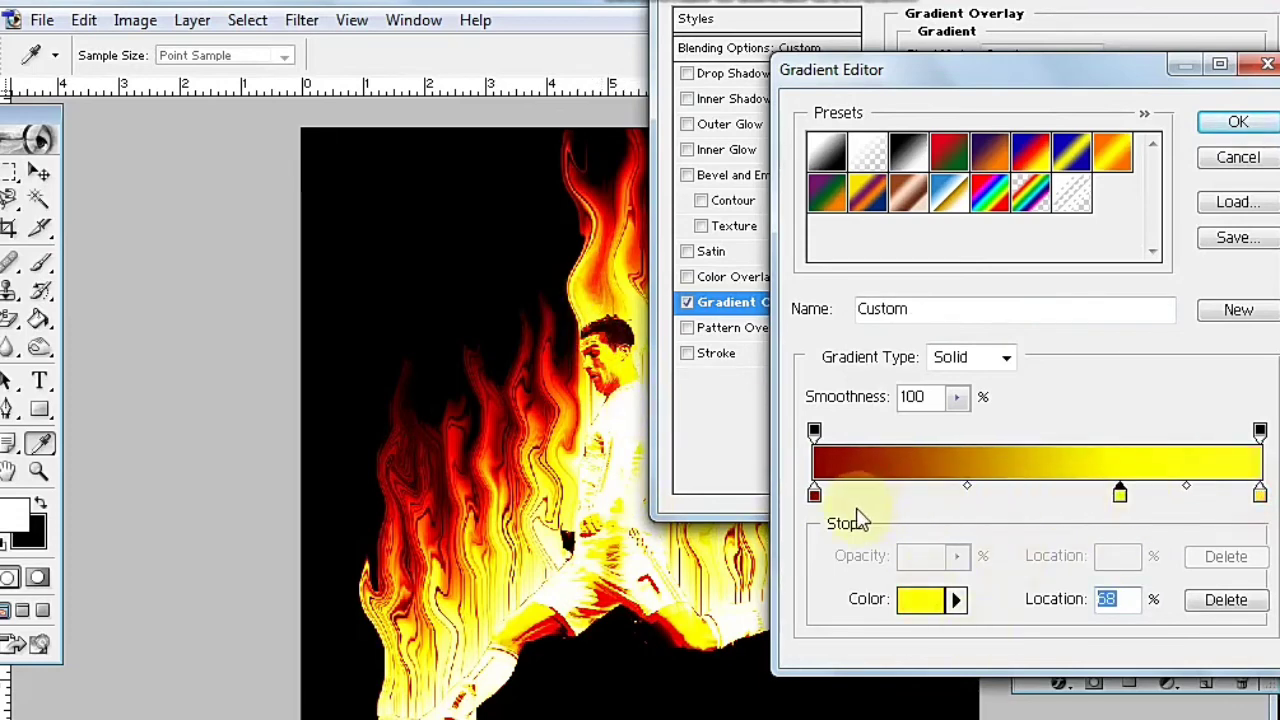
left_click_drag(816, 496, 820, 496)
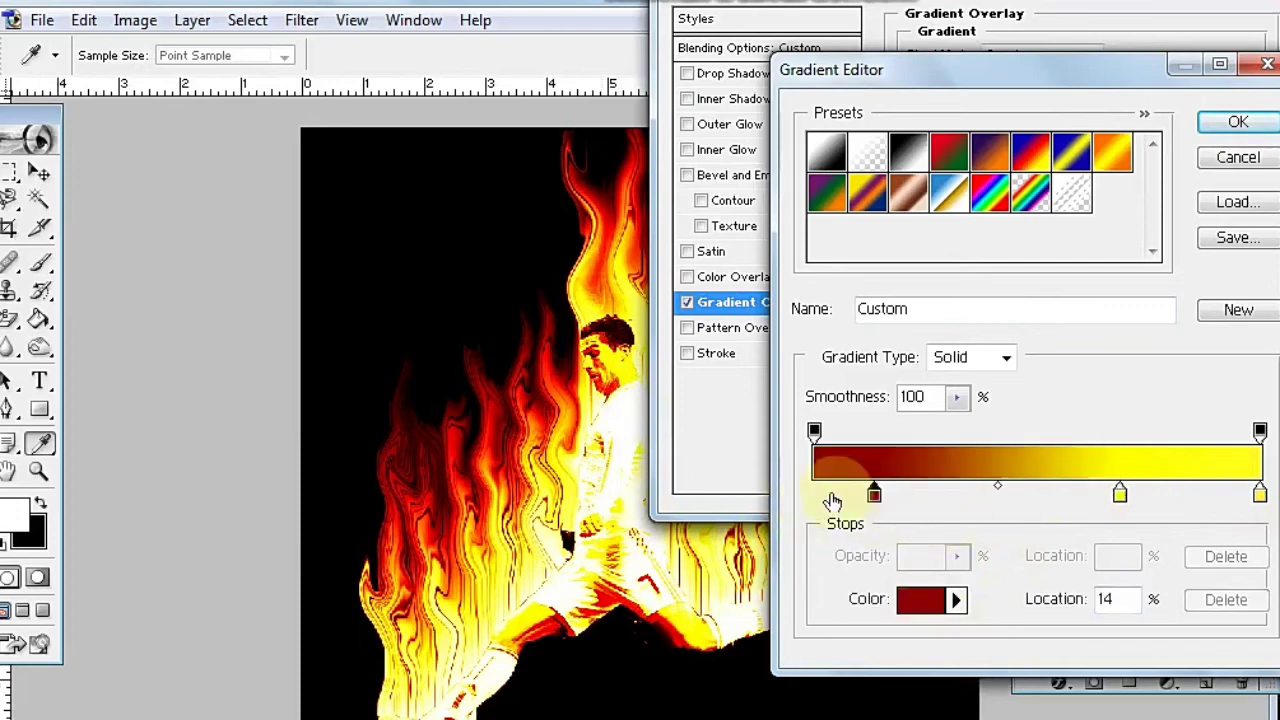
left_click(814, 434)
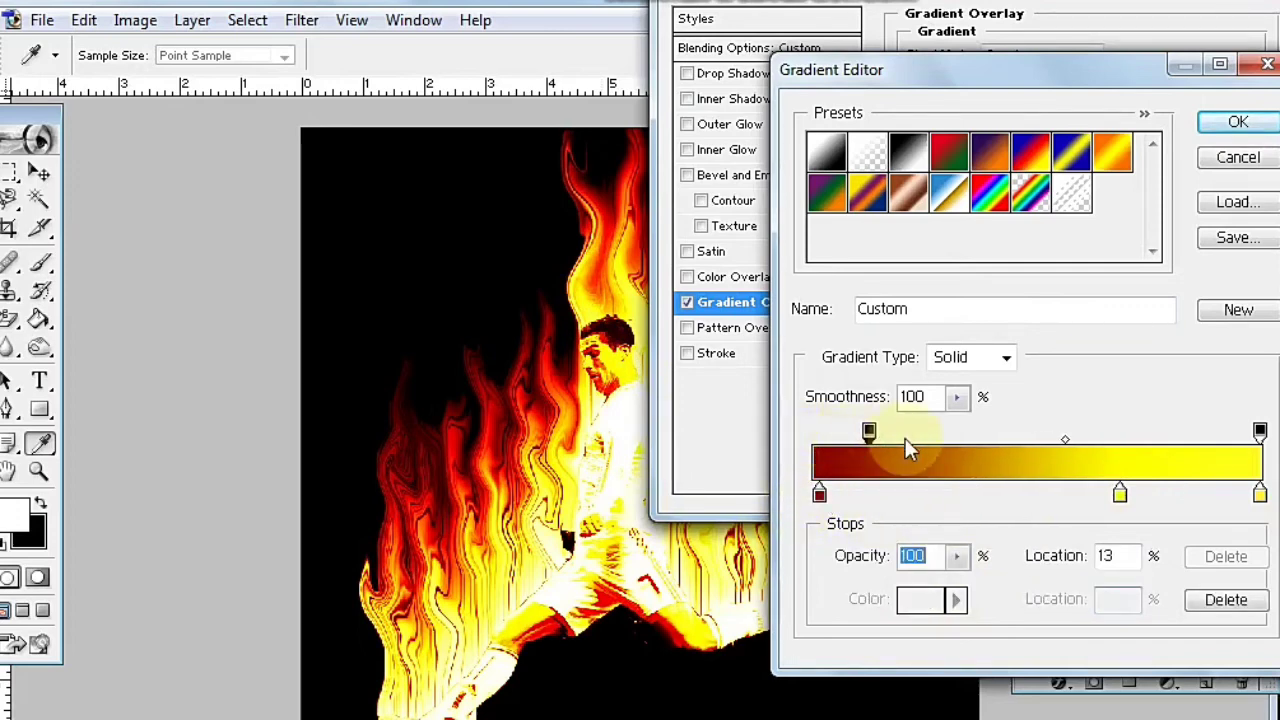
left_click_drag(905, 440, 904, 438)
left_click_drag(818, 496, 950, 494)
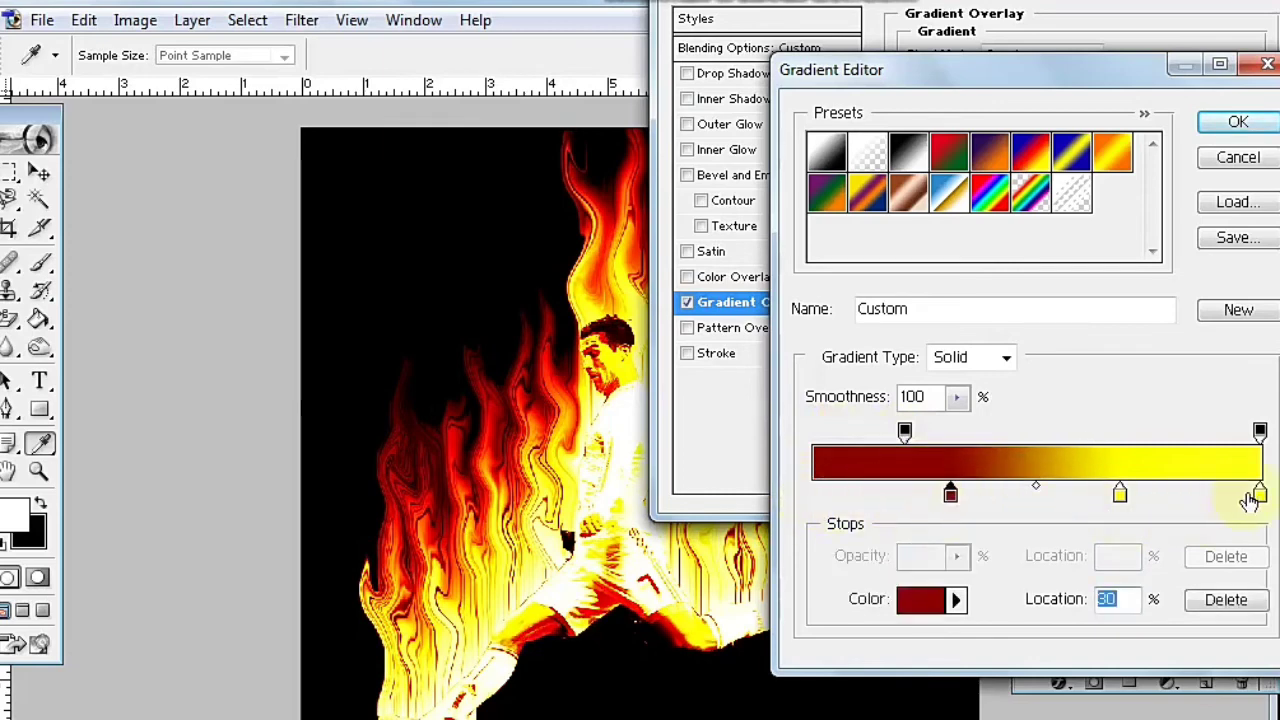
left_click_drag(1261, 494, 1254, 494)
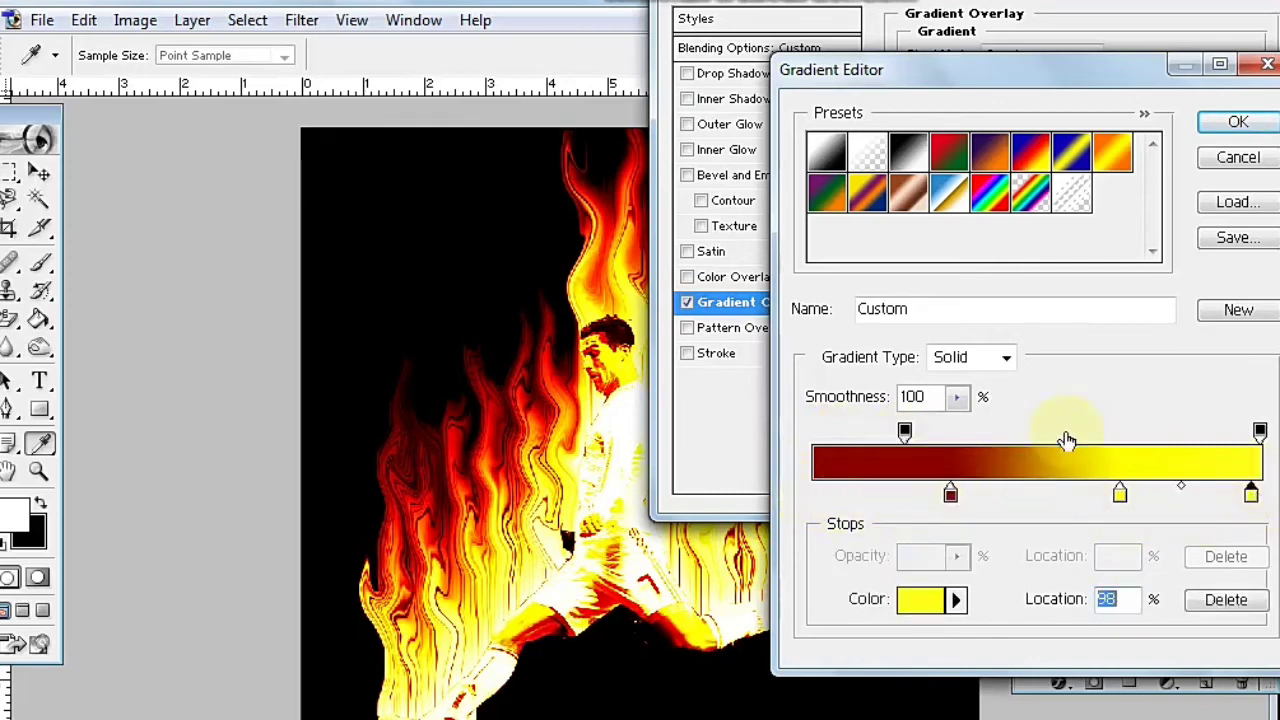
Accept the custom dark-red-to-yellow gradient and apply the Gradient Overlay style
left_click(1237, 123)
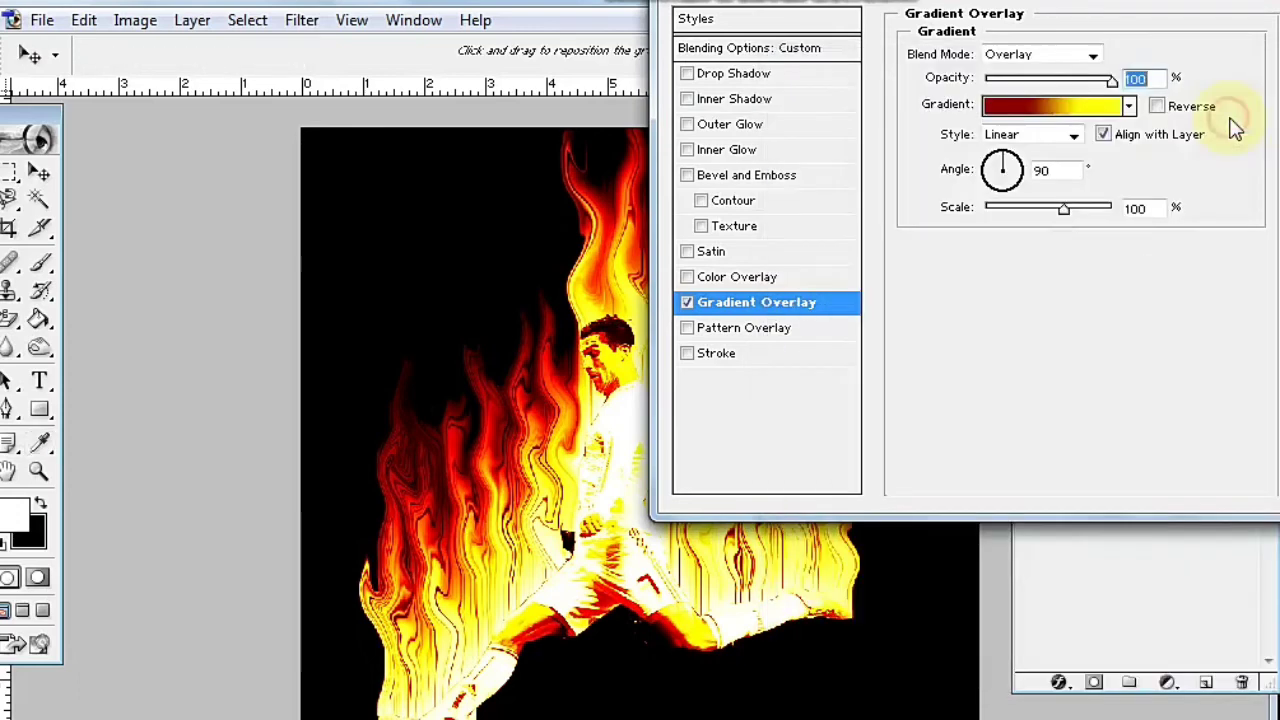
left_click_drag(1090, 2, 994, 51)
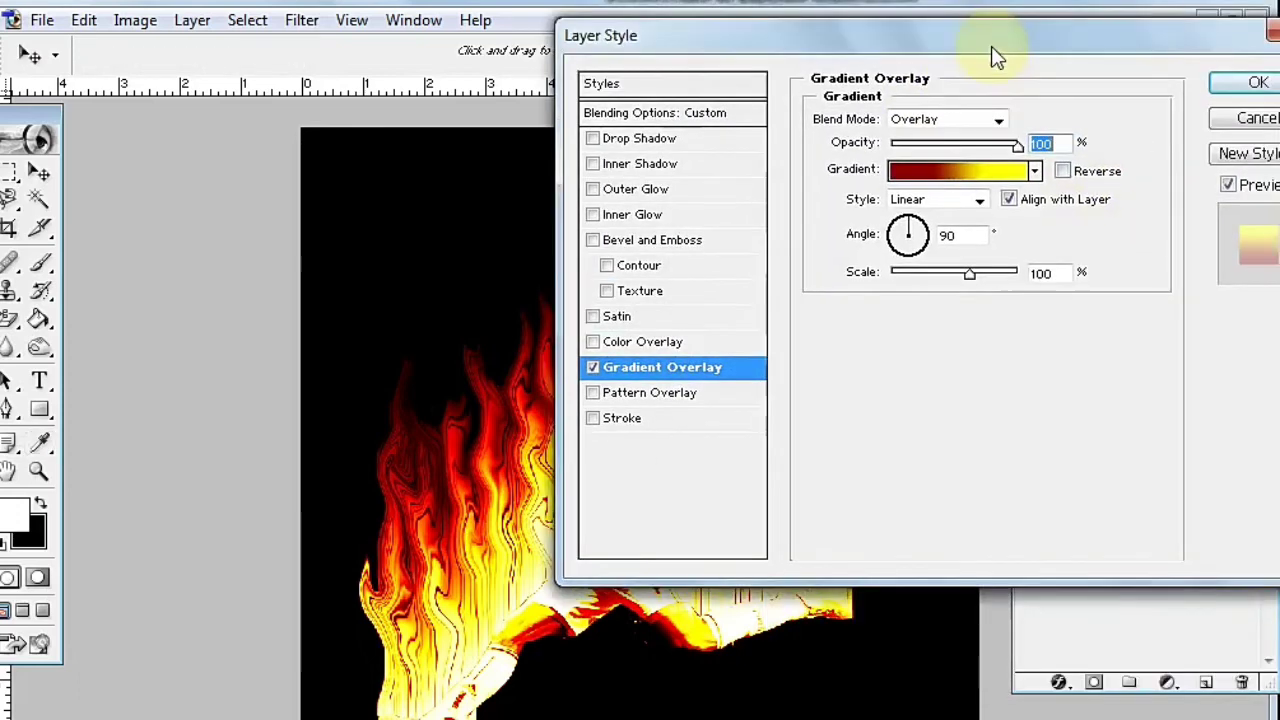
left_click(1255, 84)
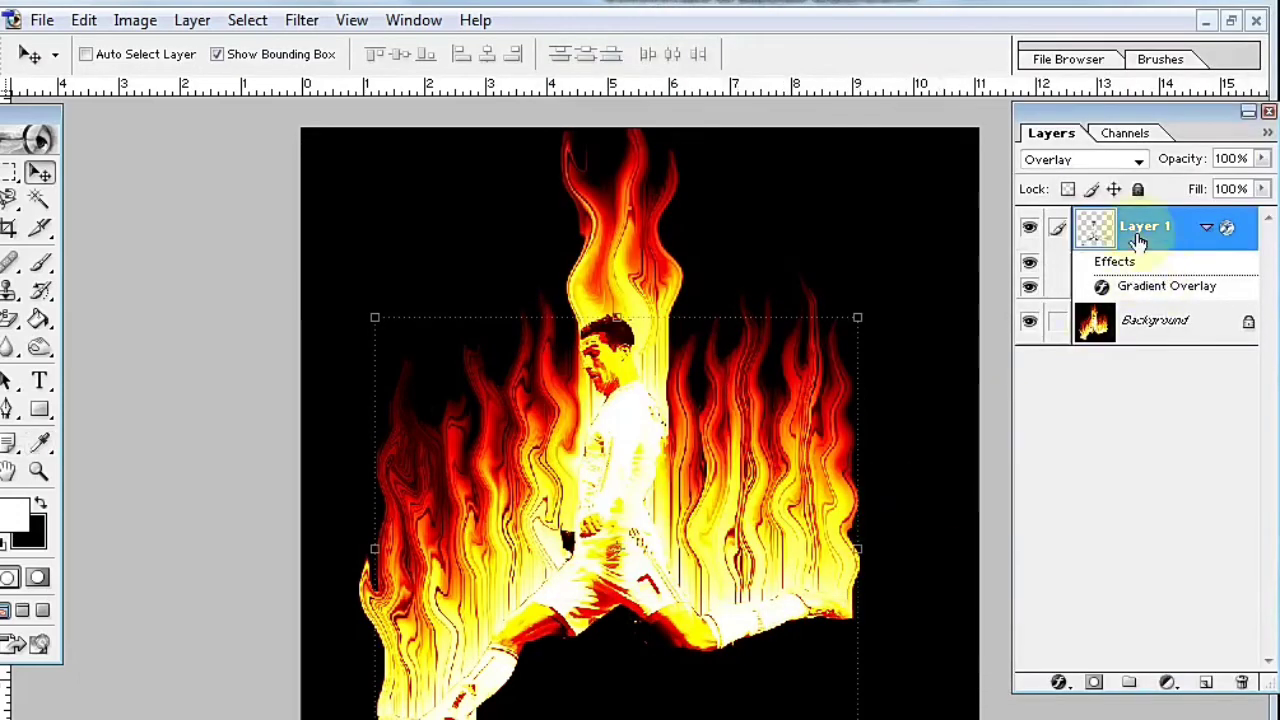
Try Soft Light on Layer 1, then set its blend mode to Normal
left_click(1123, 162)
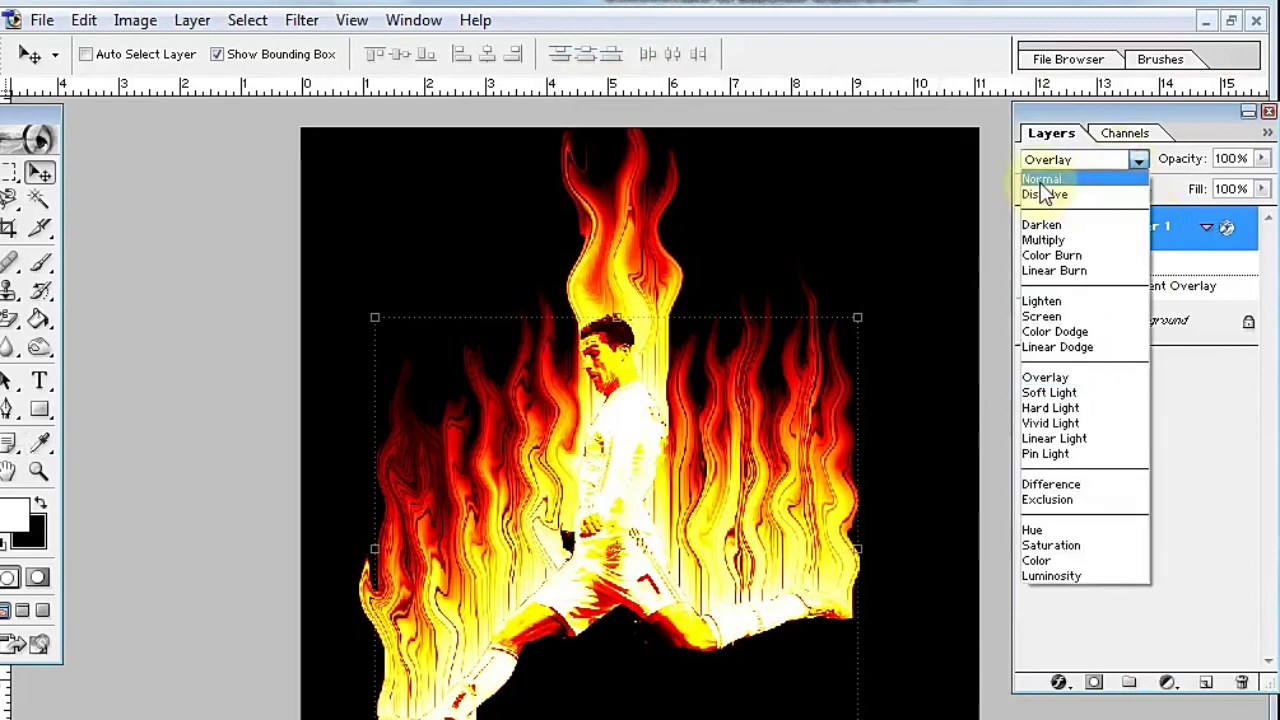
left_click(1049, 392)
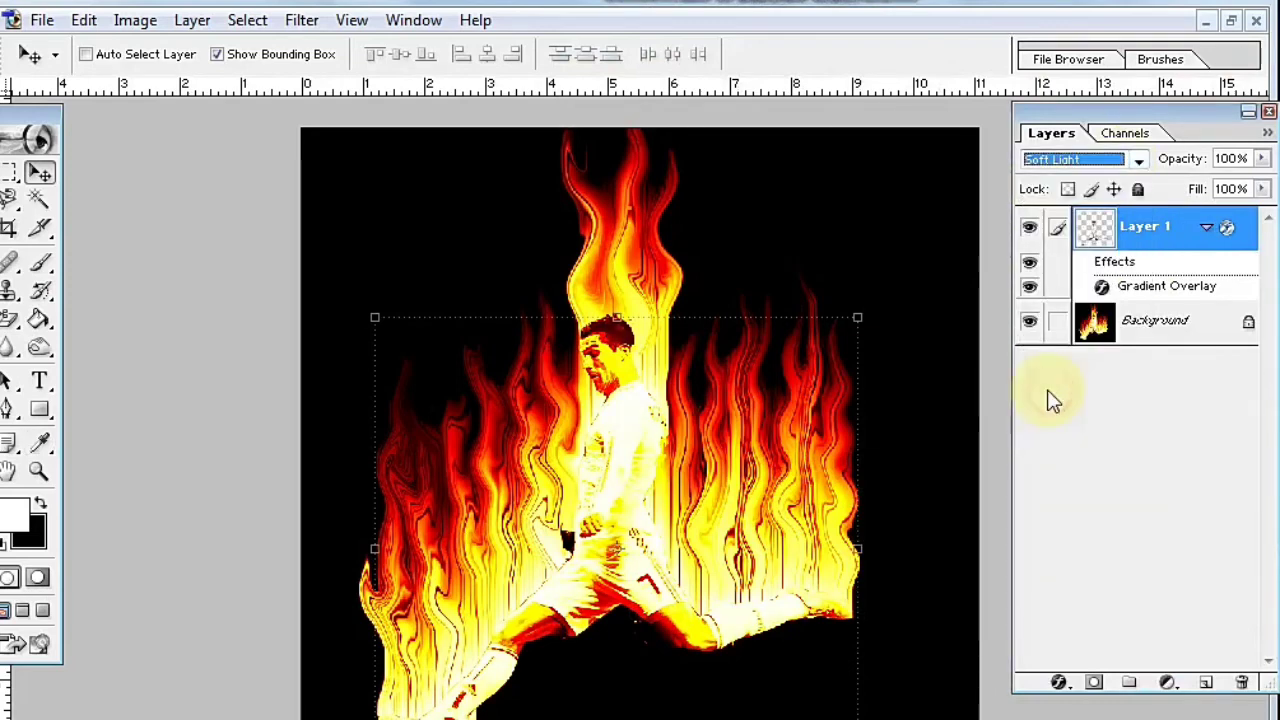
left_click(1055, 163)
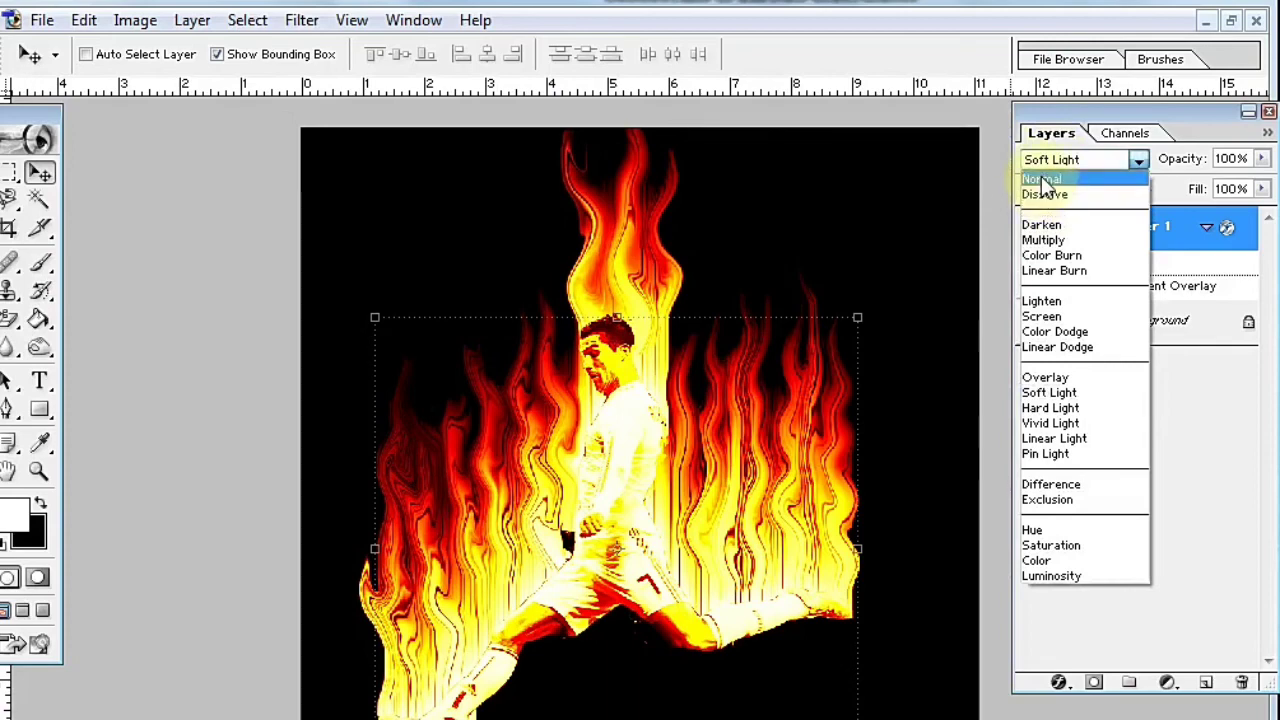
left_click(1036, 180)
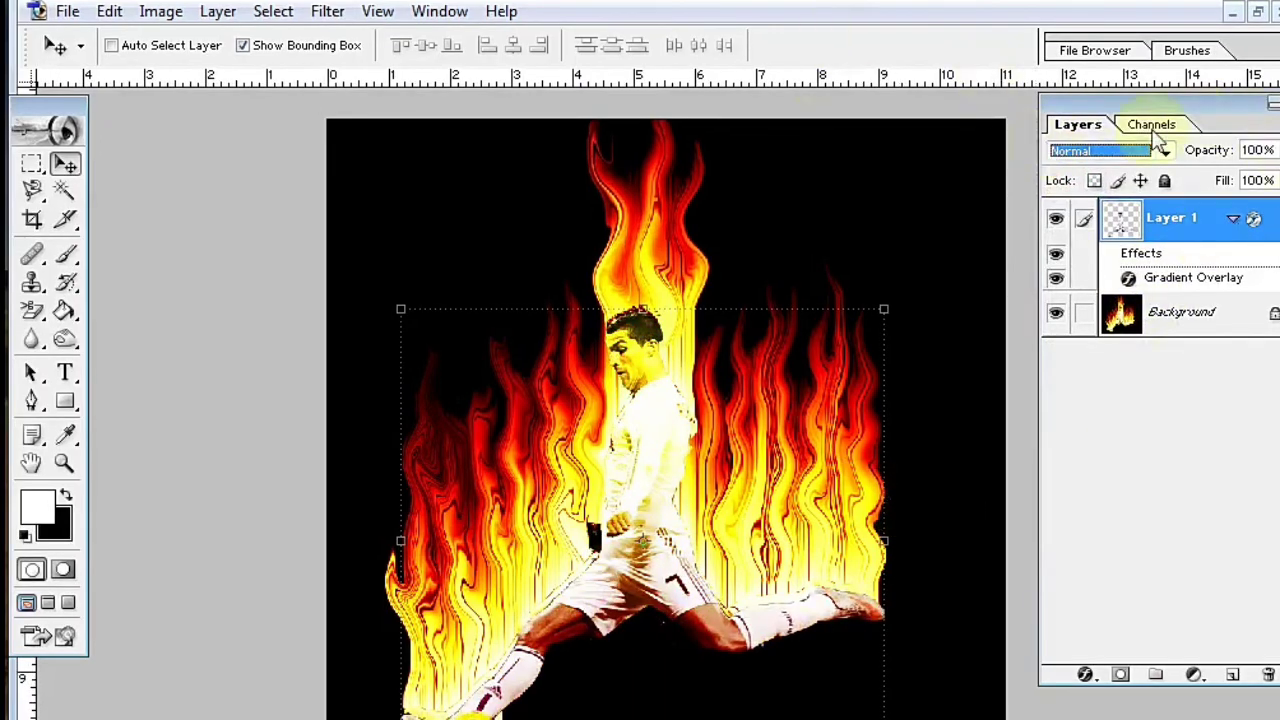
Float Untitled-1 and Untitled-1 copy as separate windows at 50% zoom, side by side
left_click(1256, 14)
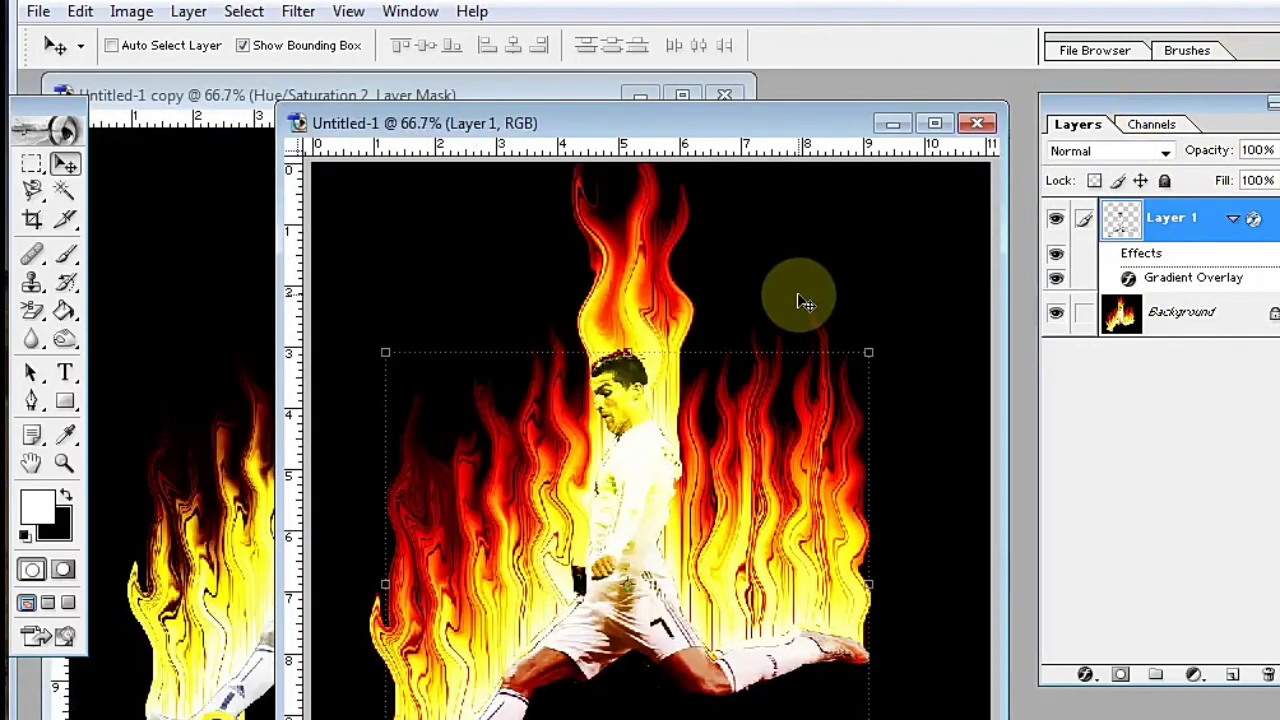
key("ctrl+minus")
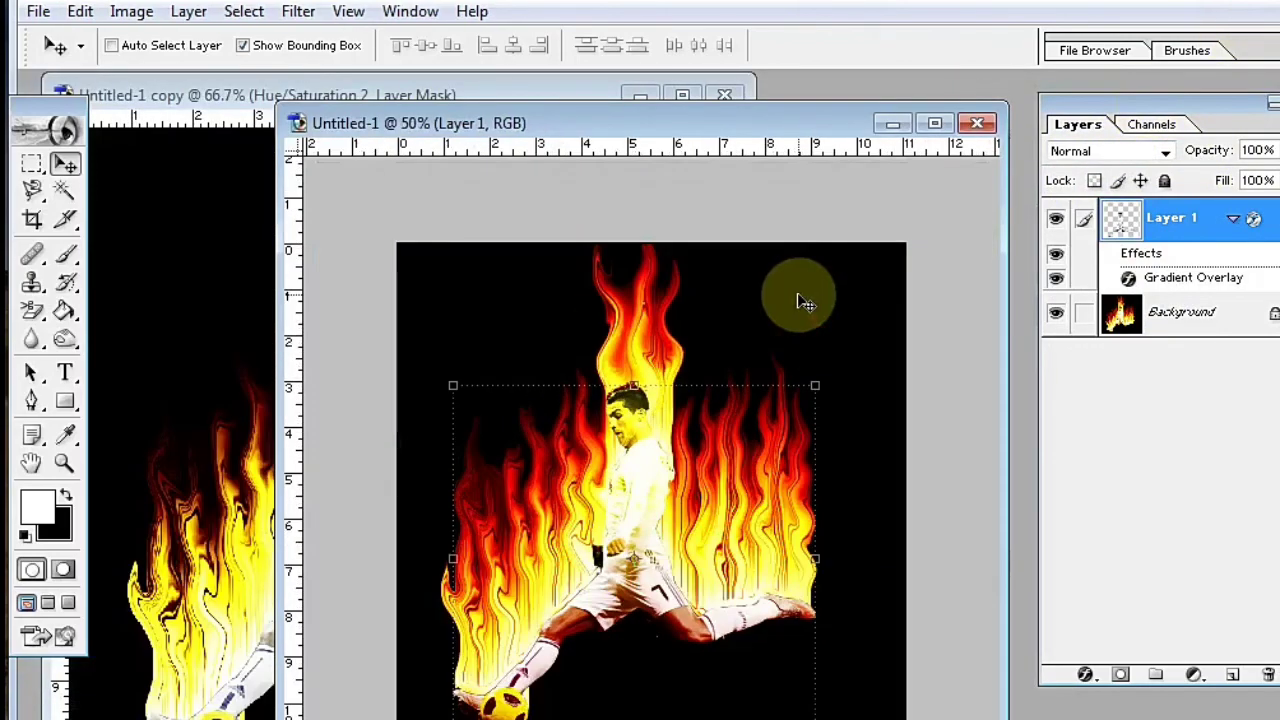
left_click_drag(1006, 712, 893, 700)
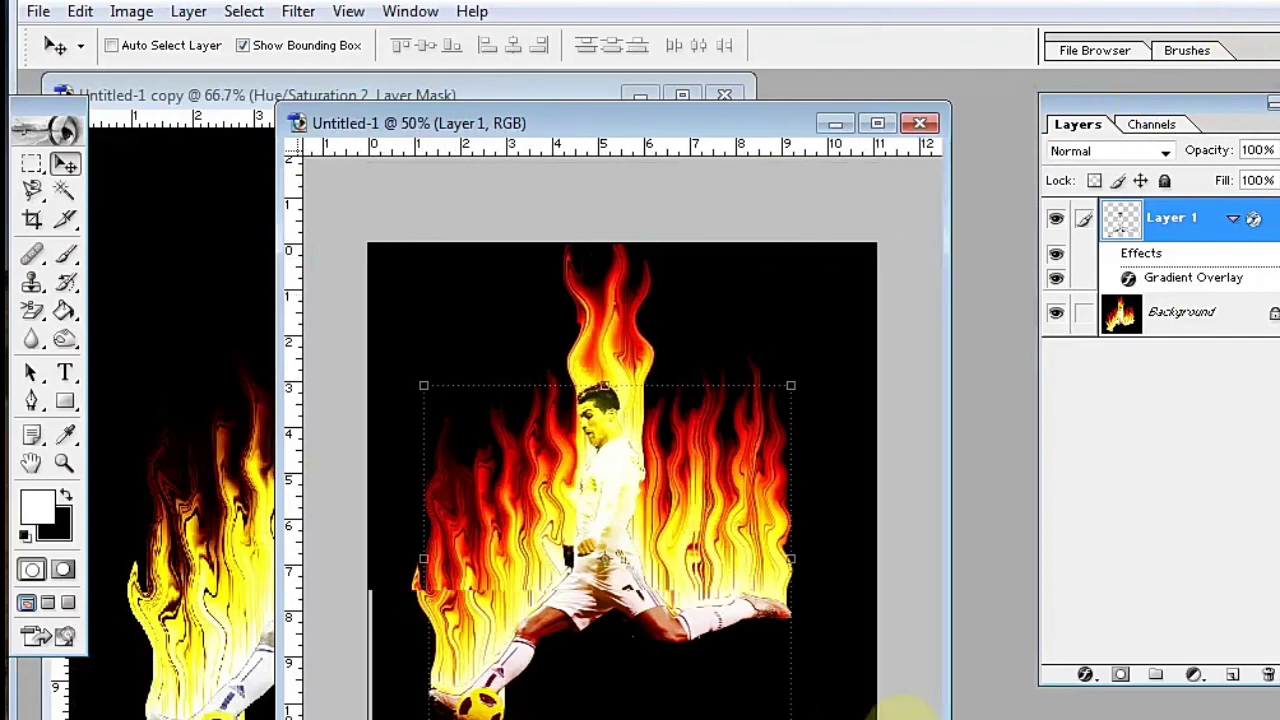
left_click_drag(550, 123, 822, 88)
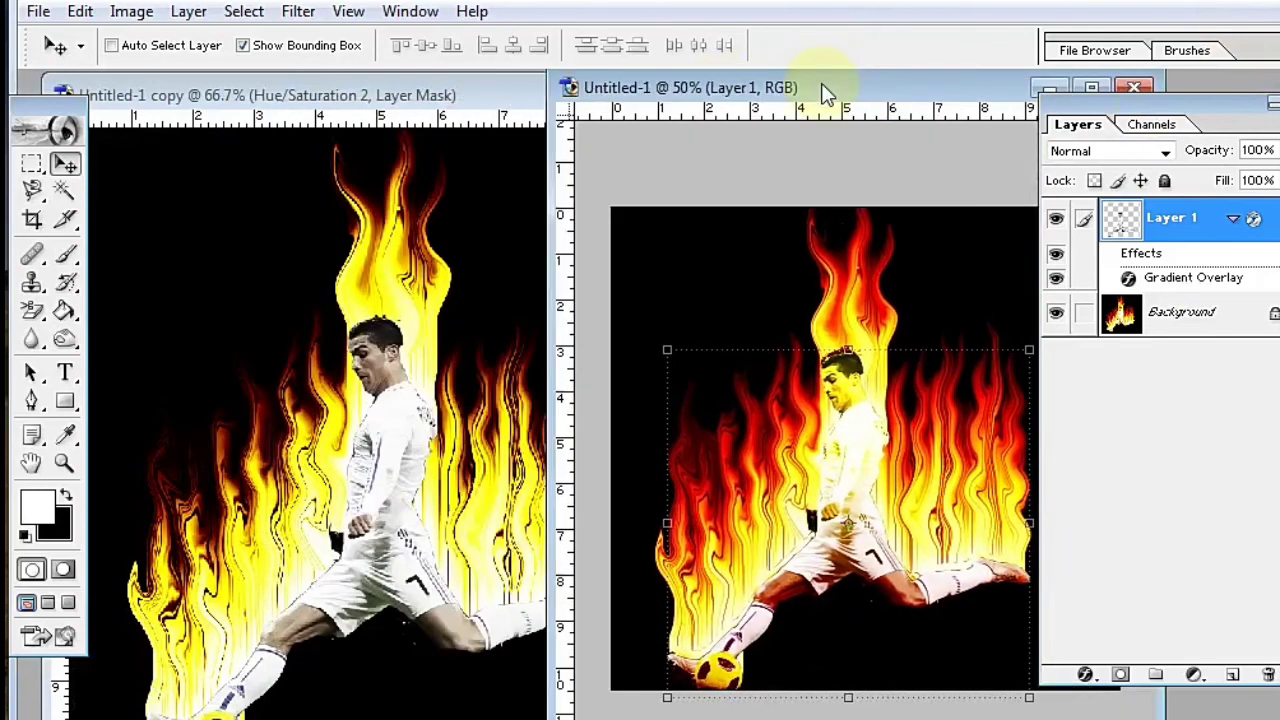
left_click(405, 98)
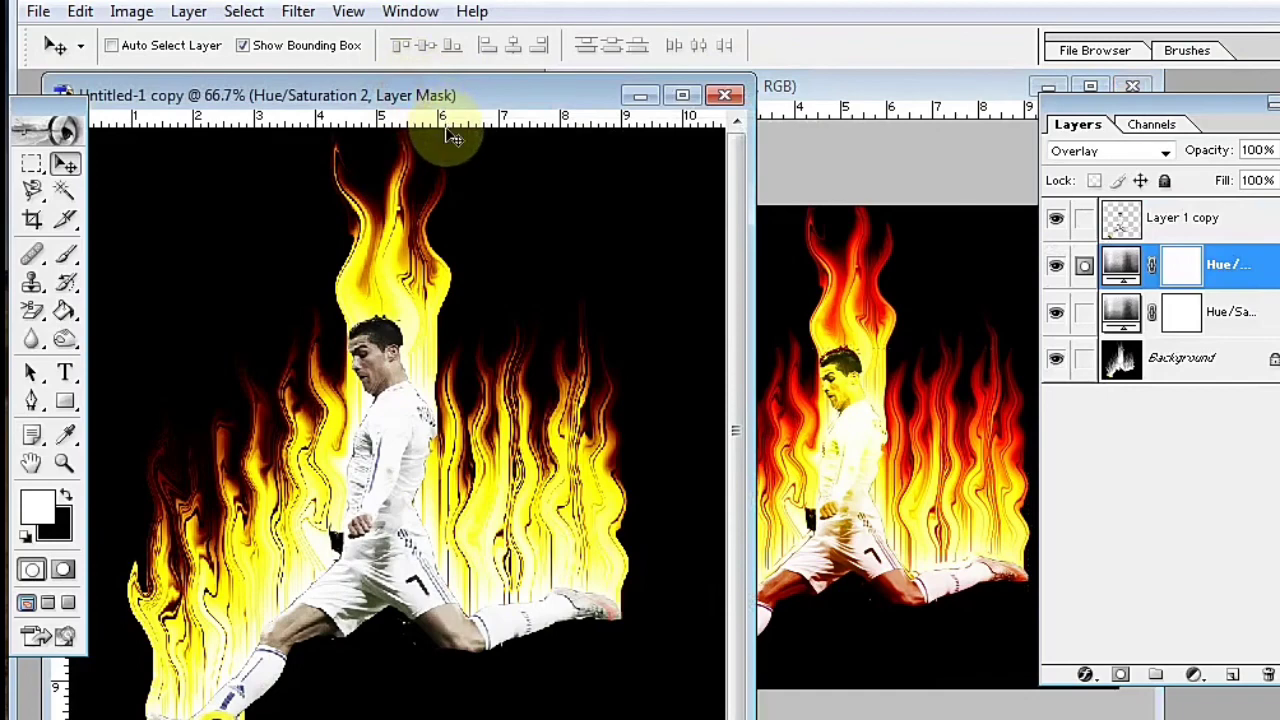
key("ctrl+minus")
left_click(1090, 86)
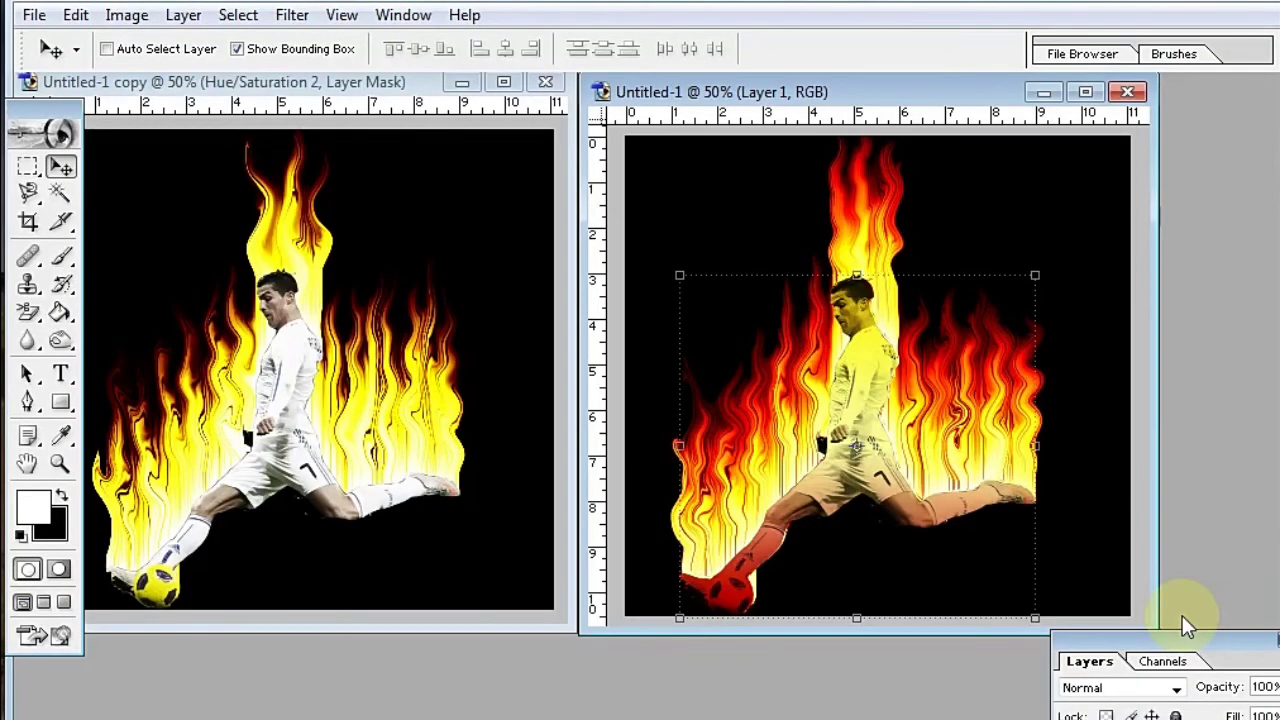
Make the Background layer active, then try Duplicate from the Untitled-1 title-bar menu
right_click(869, 563)
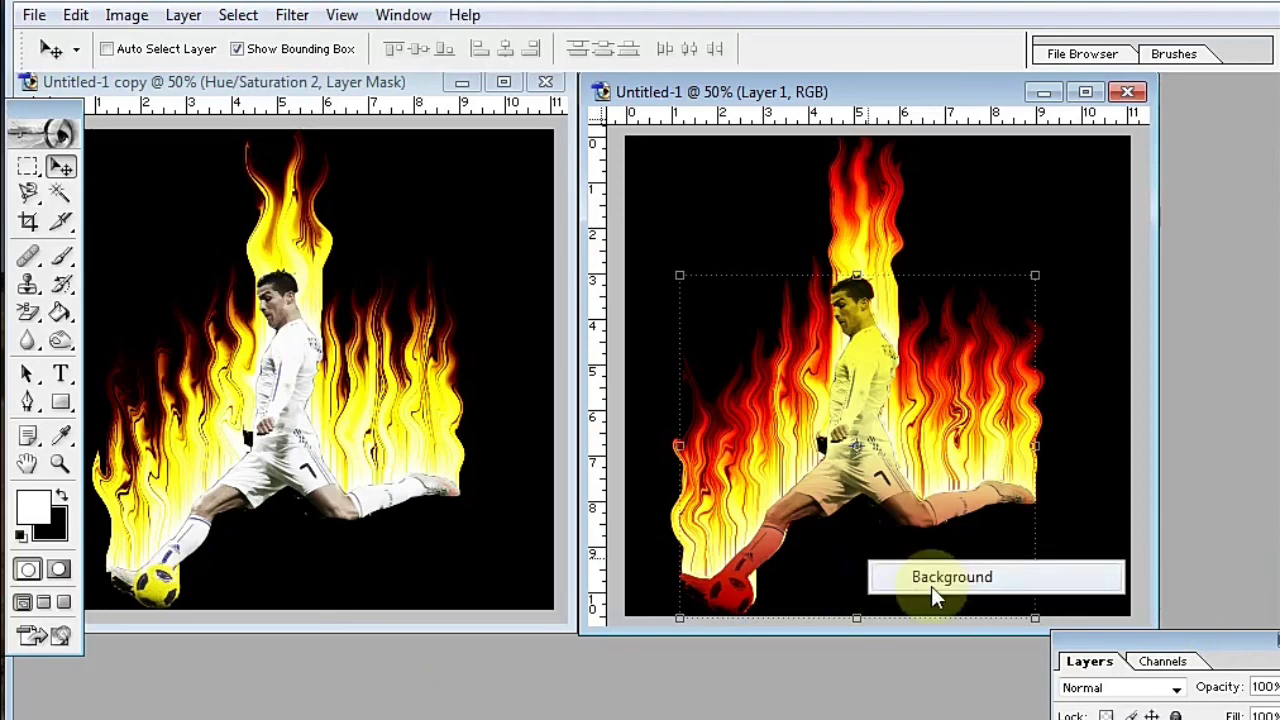
left_click(931, 586)
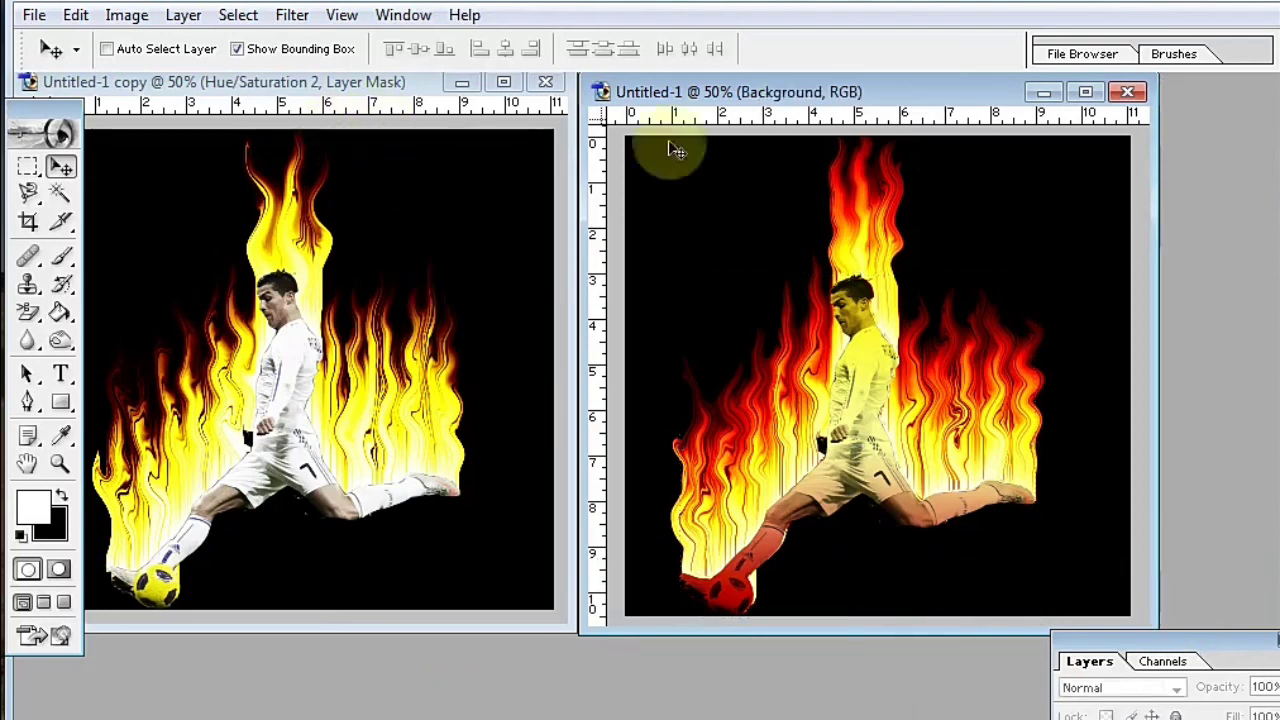
right_click(808, 91)
left_click(838, 108)
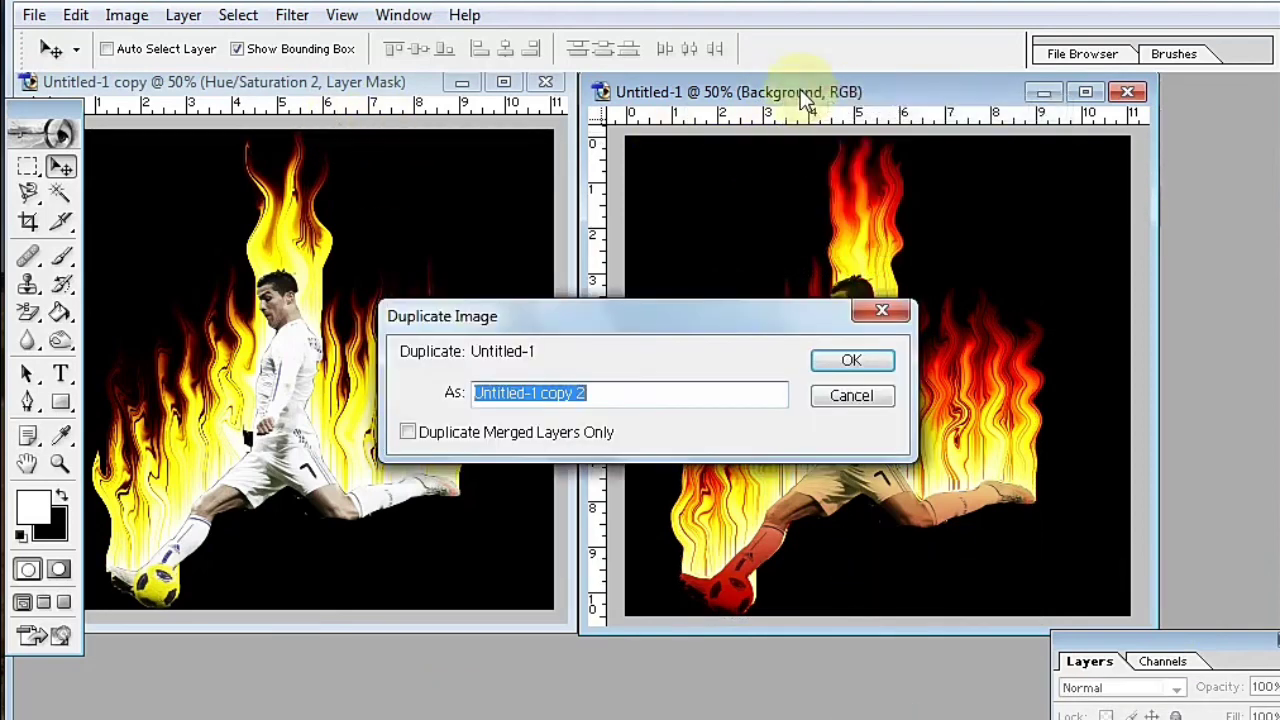
key("Escape")
left_click_drag(787, 98, 859, 107)
right_click(398, 93)
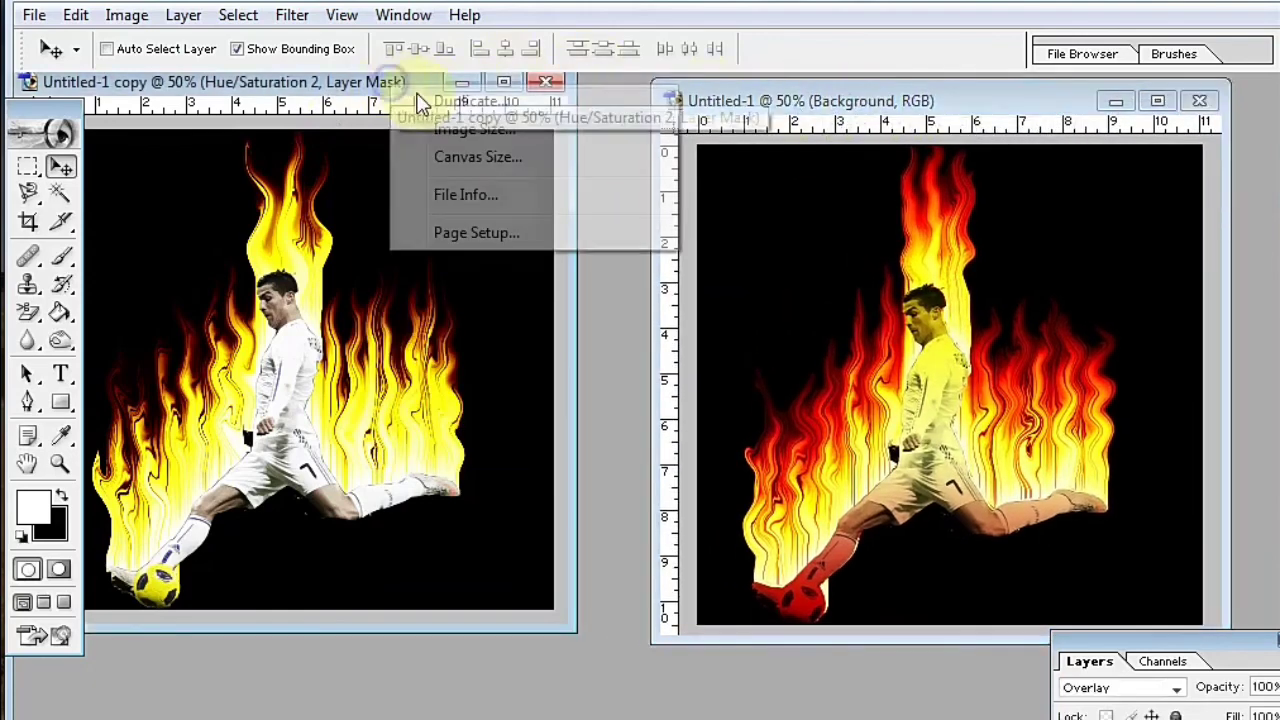
left_click(420, 104)
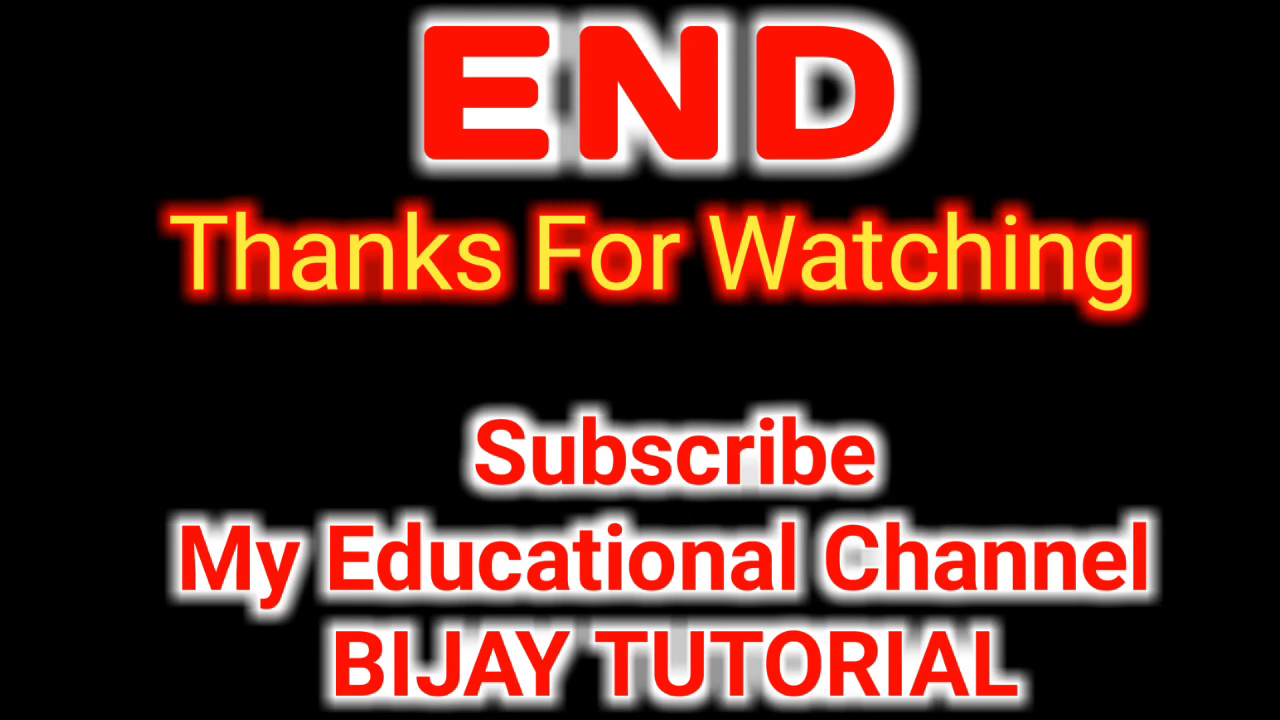